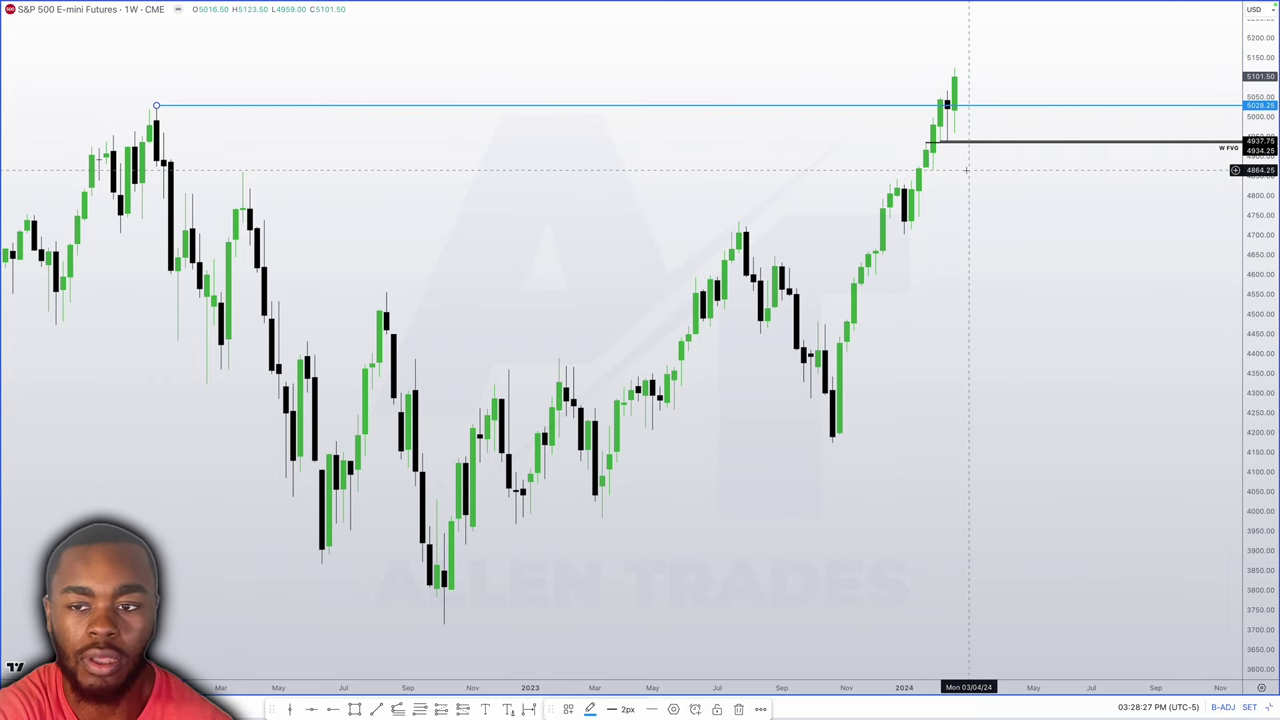
# Try a horizontal ray at 4976.00 from the February 5, 2024 candle on the weekly S&P 500 E-mini chart
pyautogui.scroll(5, 967, 168)
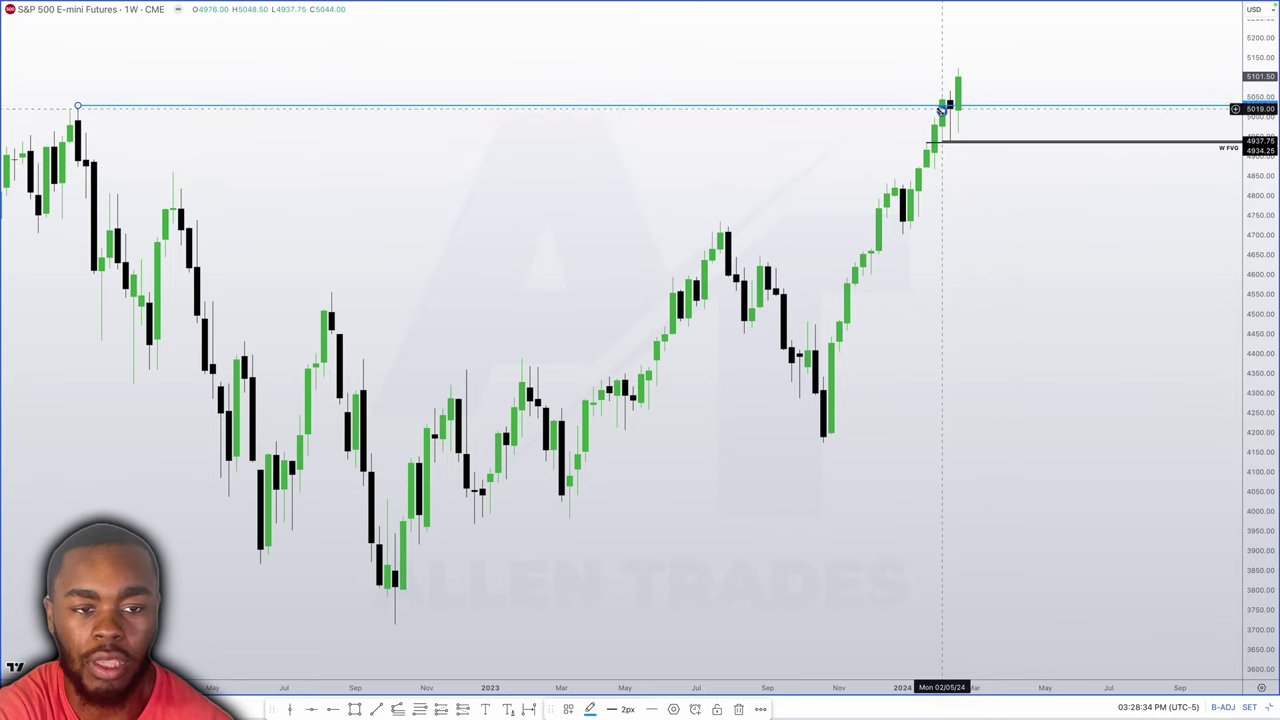
pyautogui.click(313, 708)
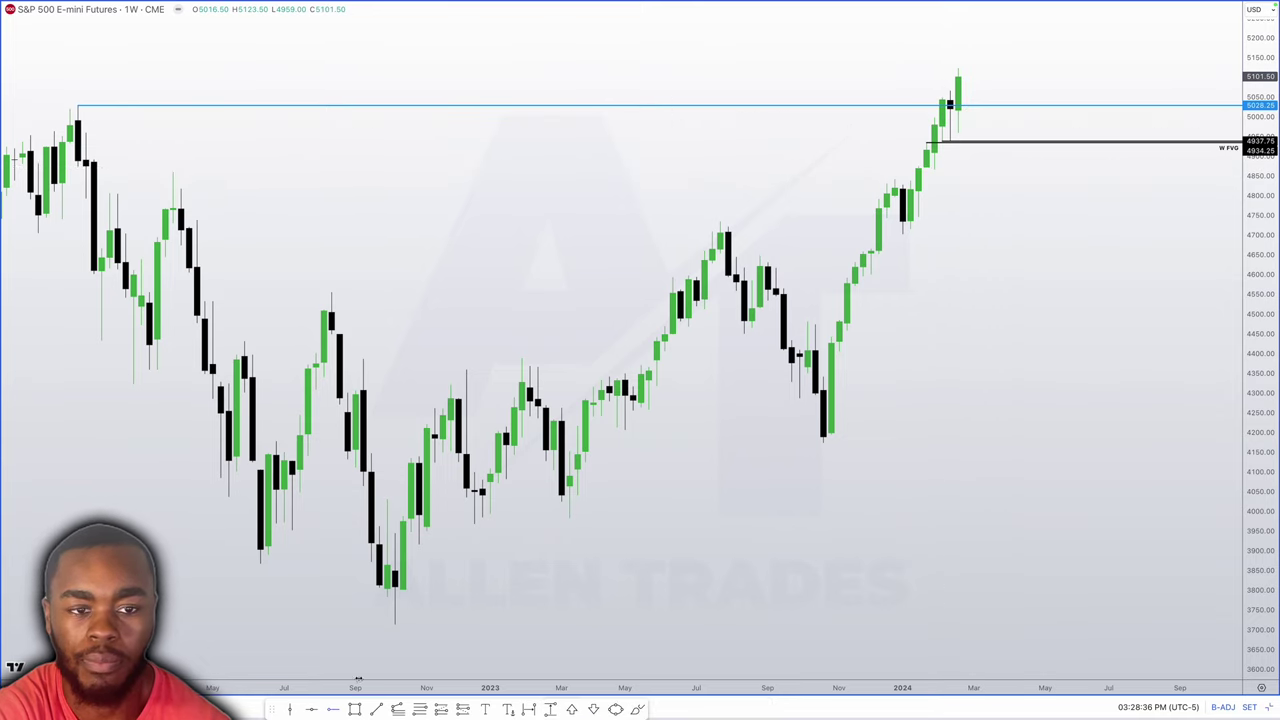
pyautogui.click(942, 127)
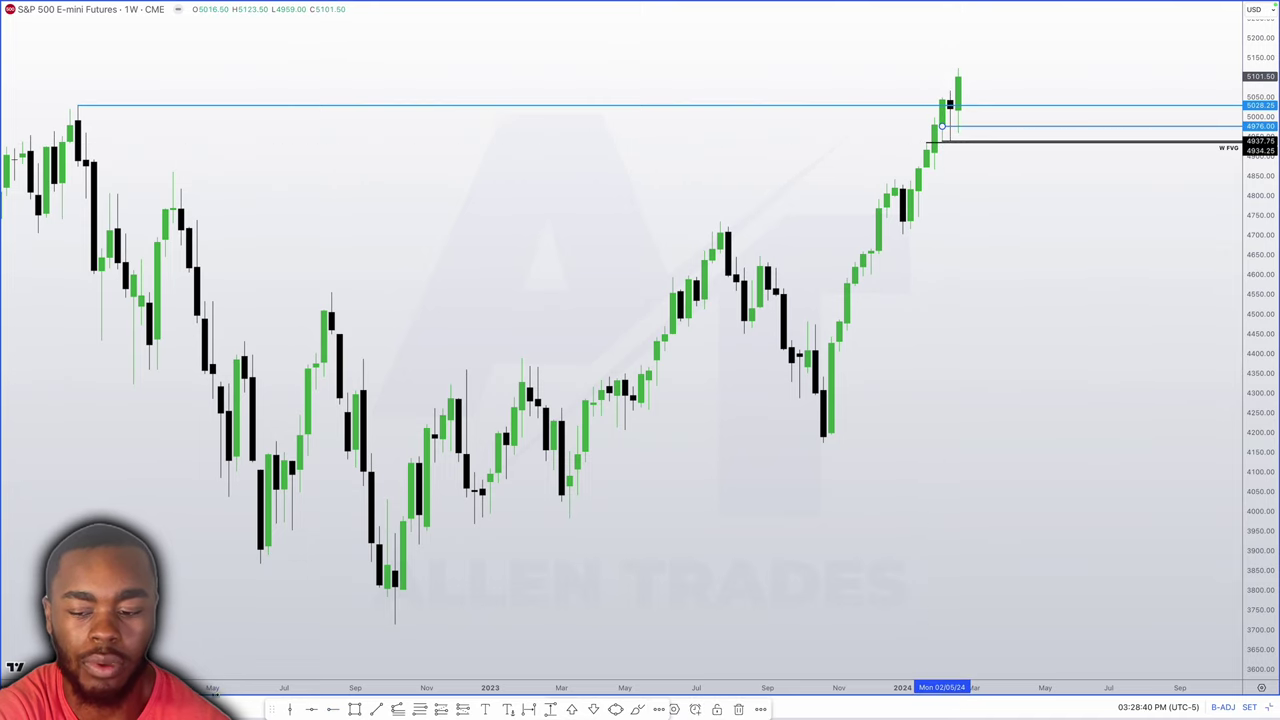
pyautogui.moveTo(244, 709)
pyautogui.mouseDown()
pyautogui.moveTo(311, 680)
pyautogui.moveTo(509, 698)
pyautogui.mouseUp()
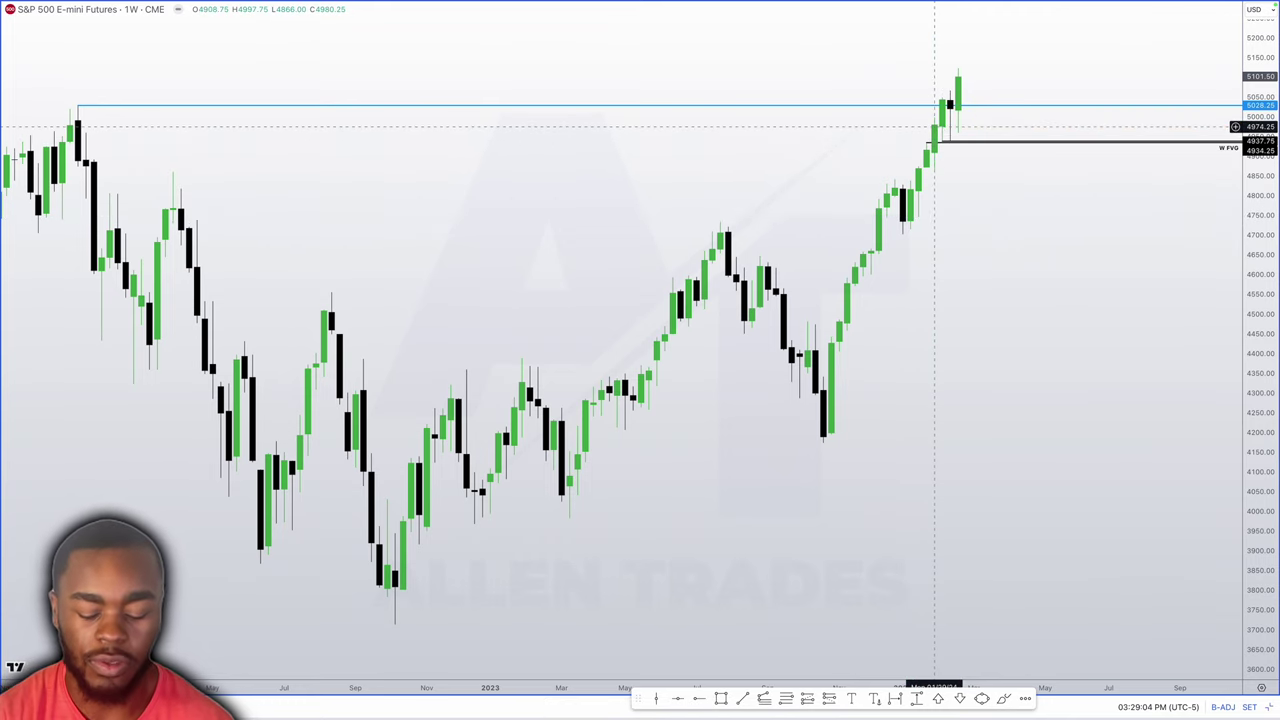
# Switch the chart to the daily interval and draw a Fib Retracement across the February 13 candle from 5040.00 to 4936.50
pyautogui.write('1D')
pyautogui.press('Return')
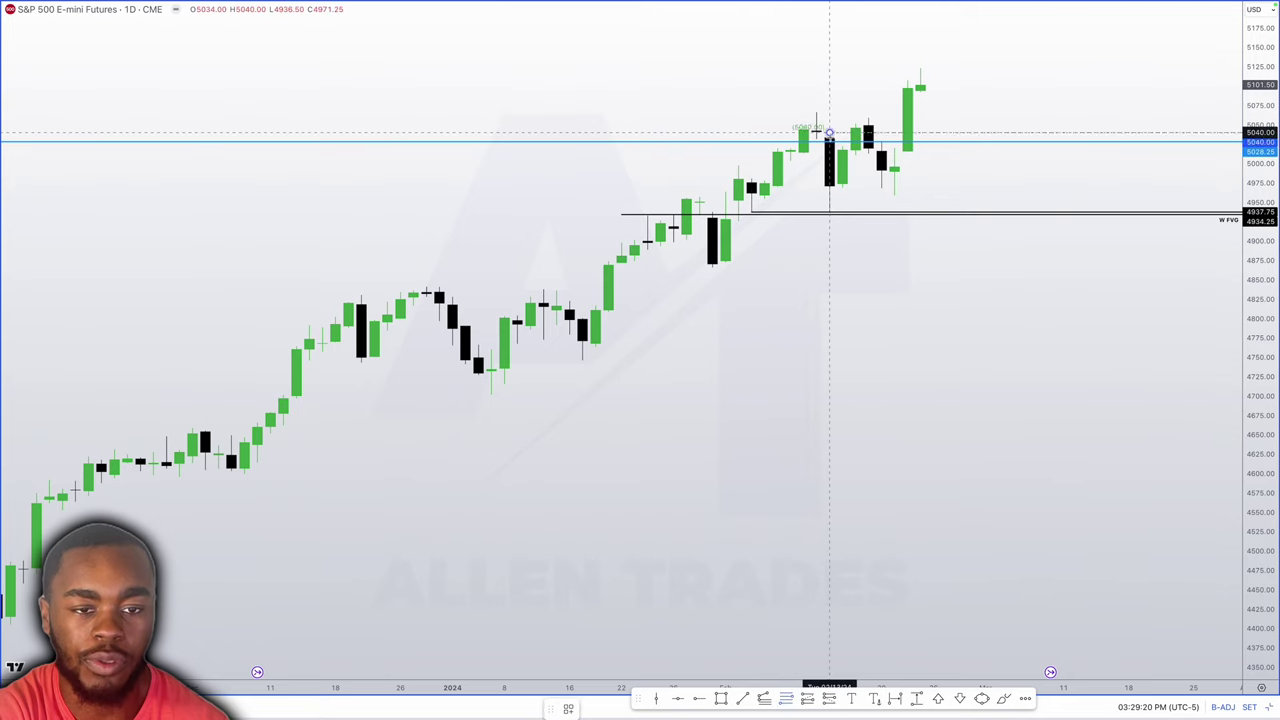
pyautogui.click(829, 213)
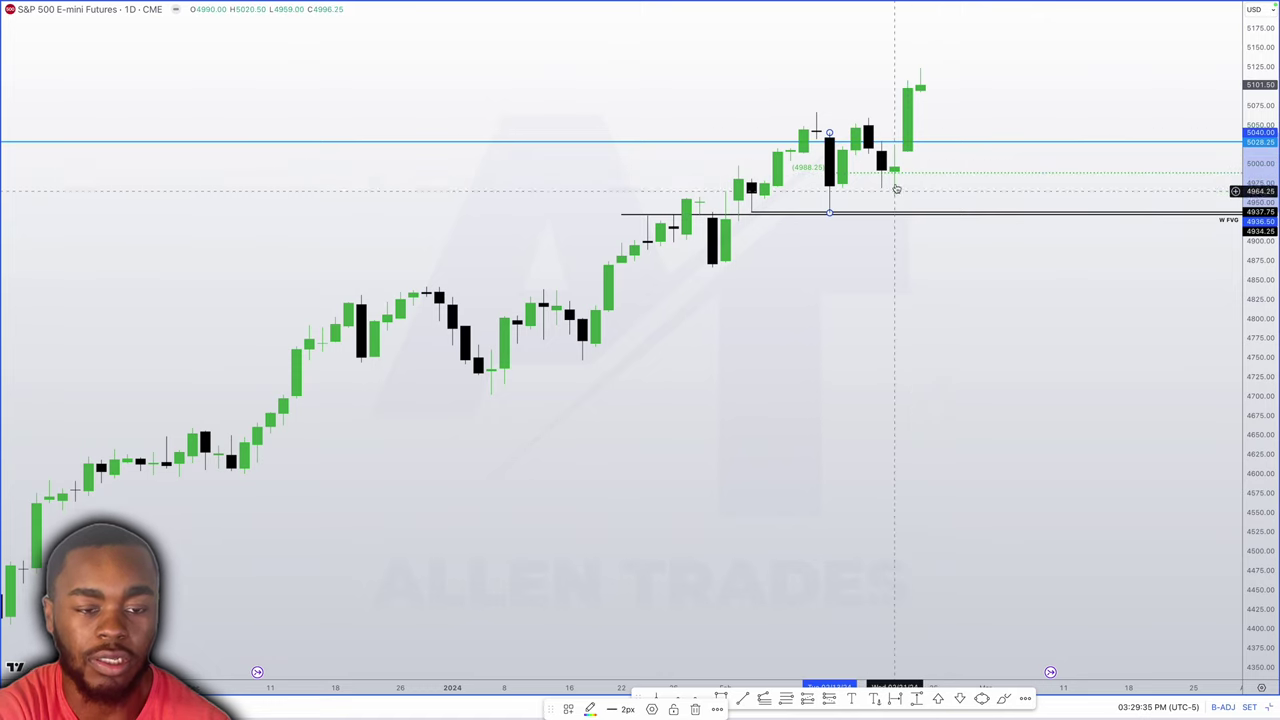
# Examine the daily S&P 500 E-mini price action around the 5028.25 level and the weekly fair value gap
pyautogui.hscroll(-3, 882, 242)
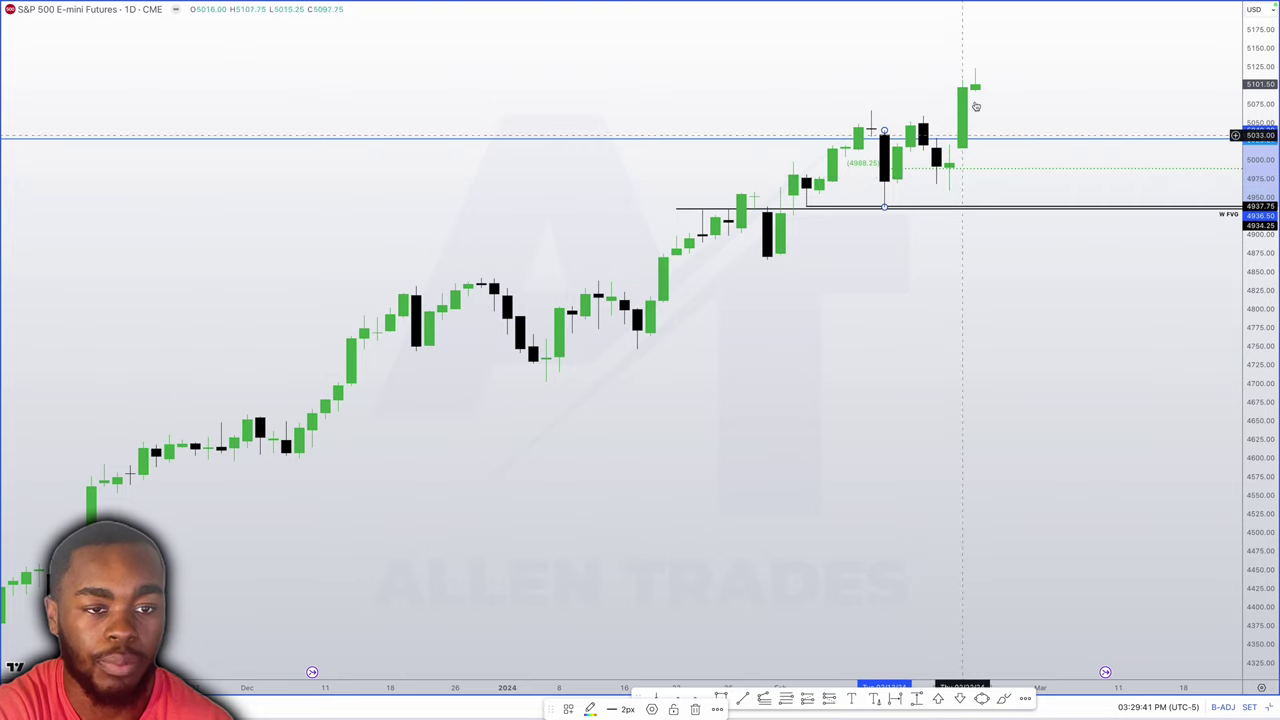
pyautogui.scroll(-2, 972, 122)
pyautogui.scroll(-5, 972, 122)
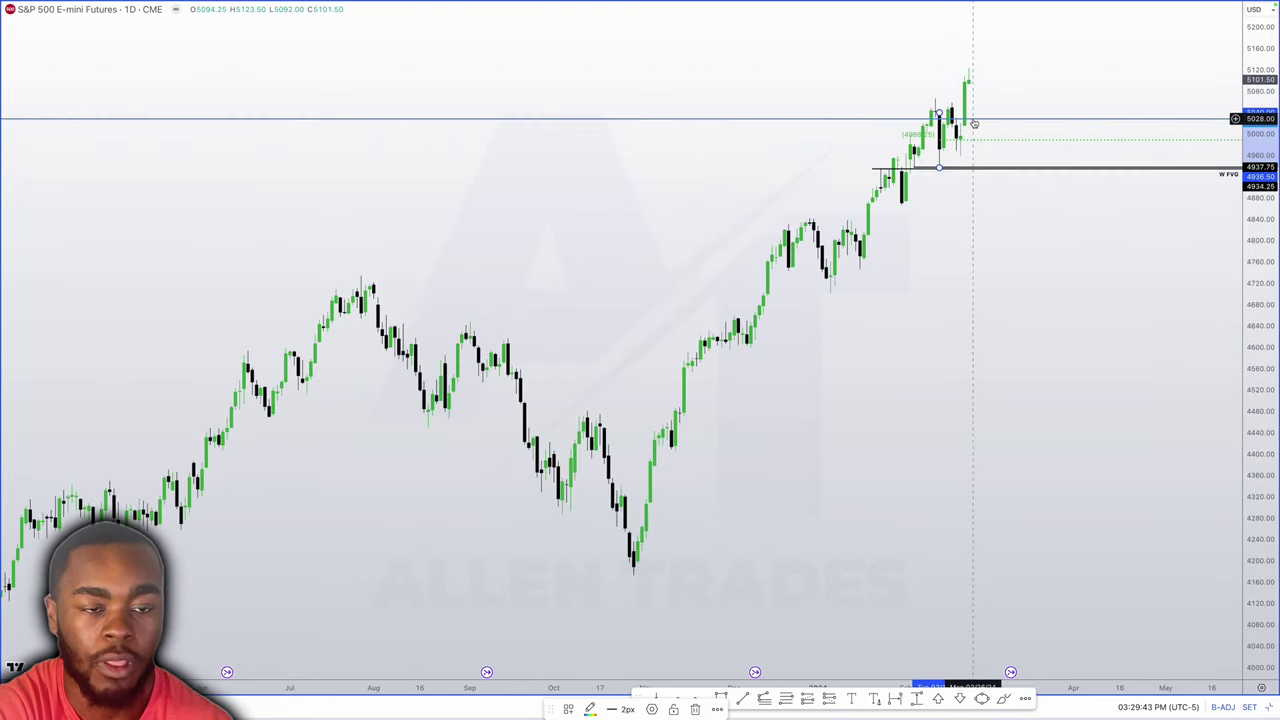
pyautogui.scroll(3, 972, 120)
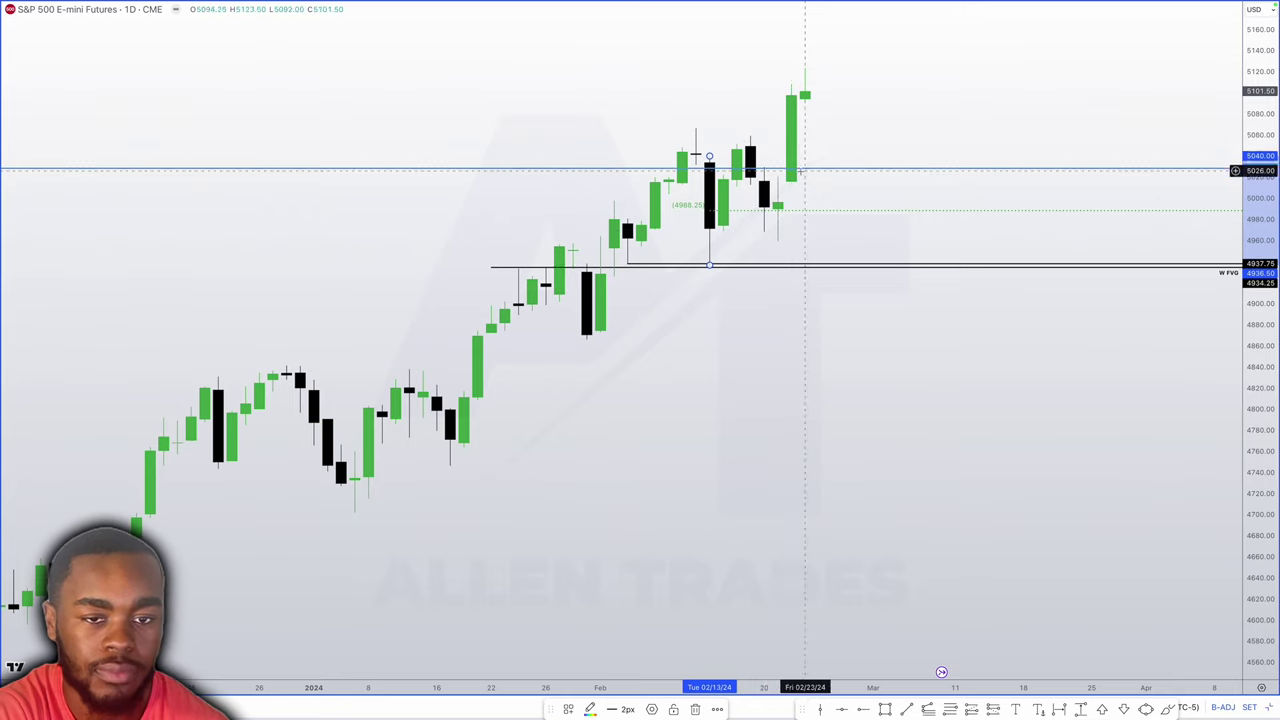
pyautogui.scroll(-5, 795, 165)
pyautogui.scroll(-2, 801, 165)
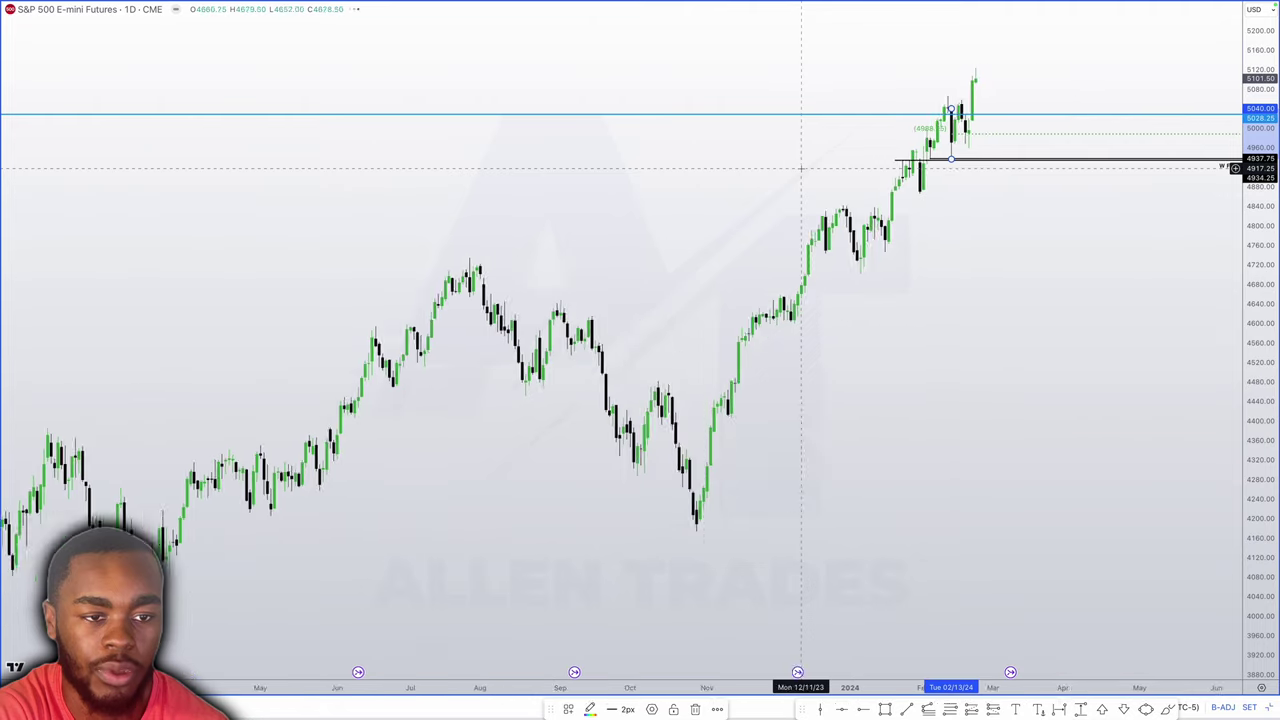
pyautogui.scroll(5, 800, 160)
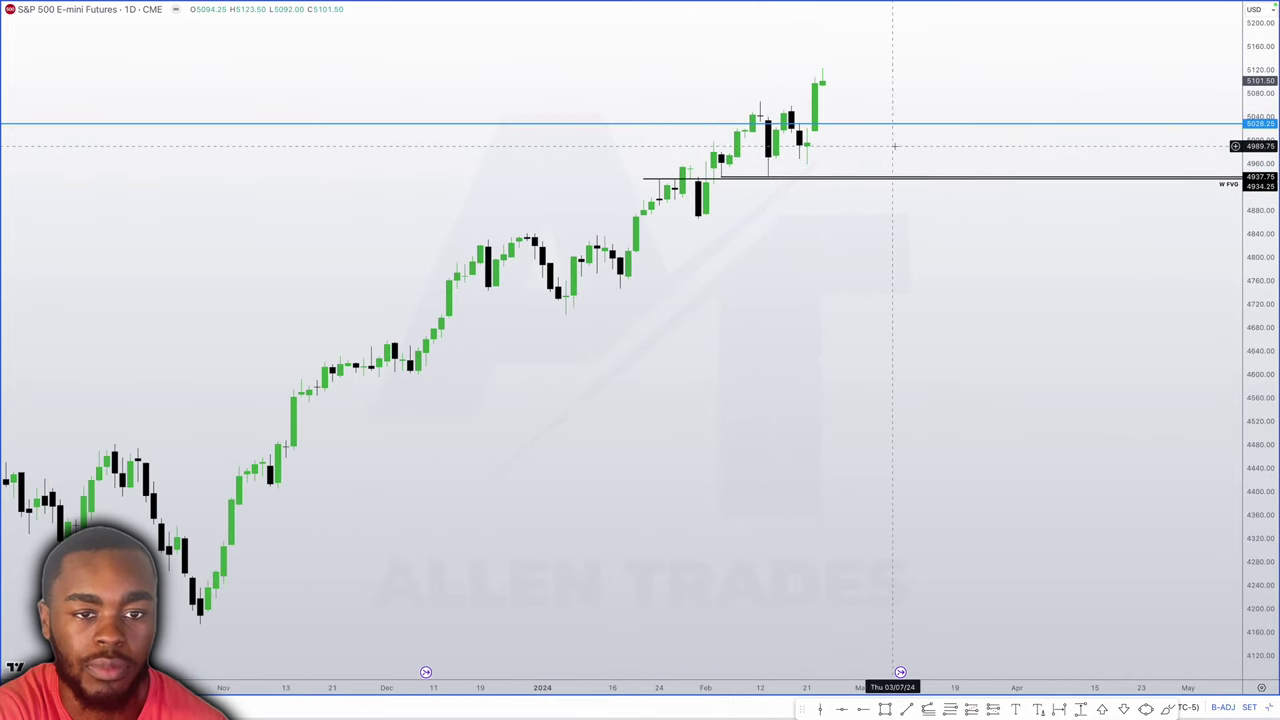
pyautogui.scroll(-3, 896, 121)
pyautogui.scroll(-4, 975, 165)
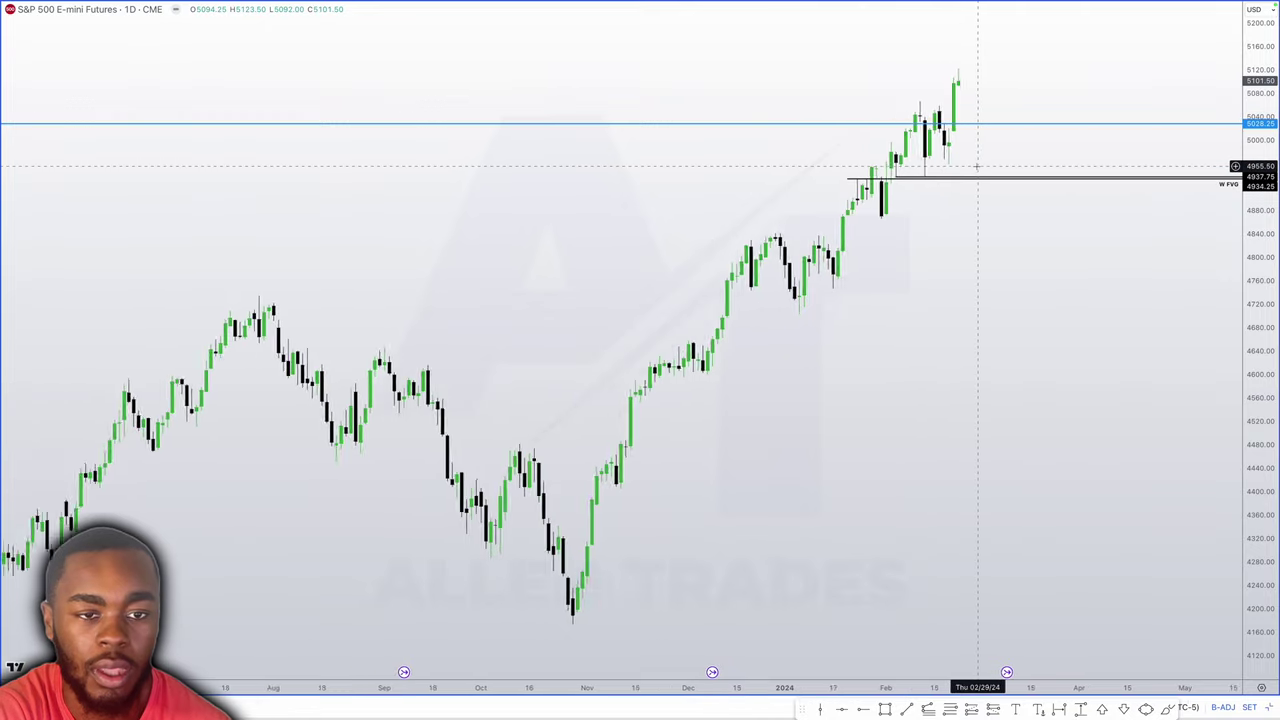
pyautogui.scroll(4, 975, 165)
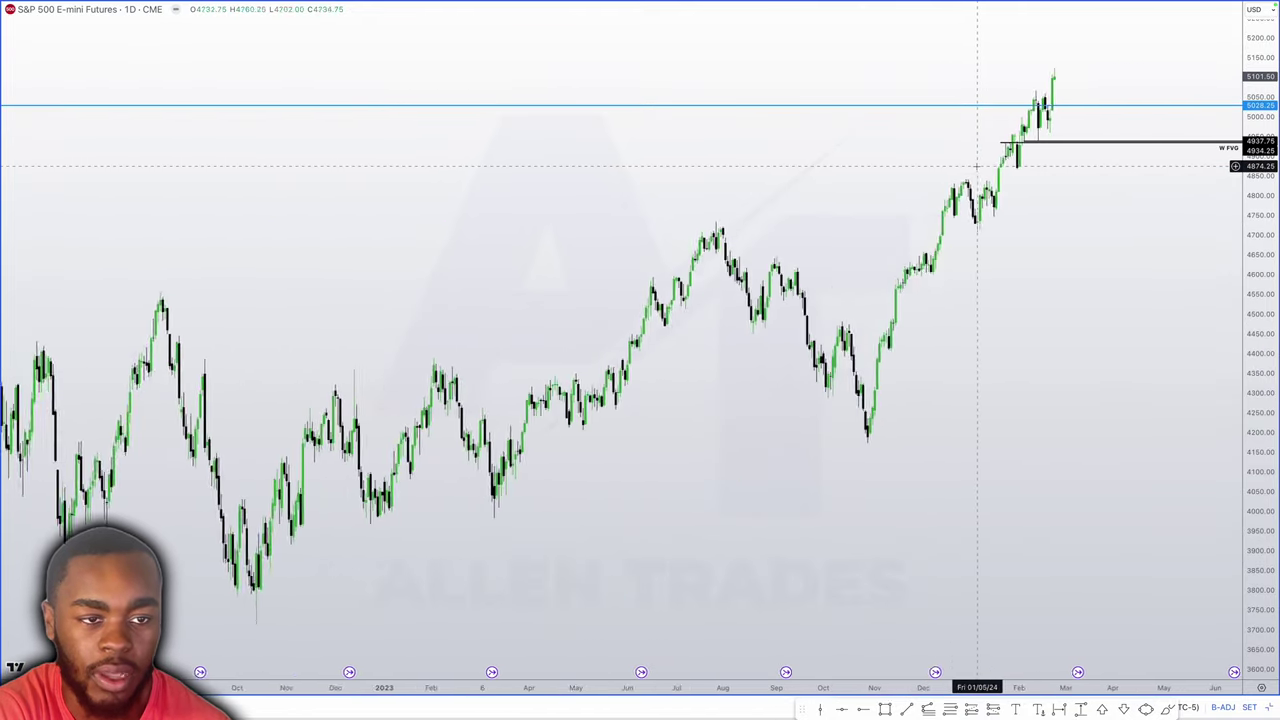
pyautogui.scroll(5, 975, 165)
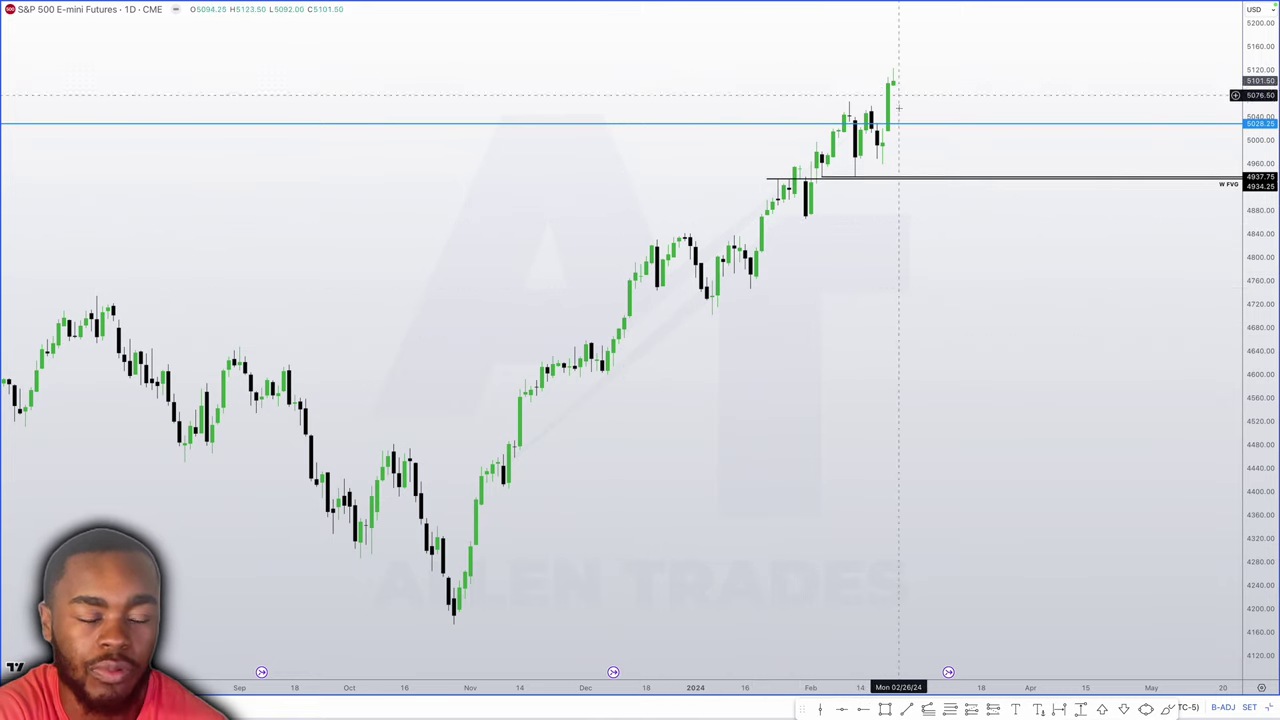
pyautogui.moveTo(908, 68); pyautogui.dragTo(918, 70)
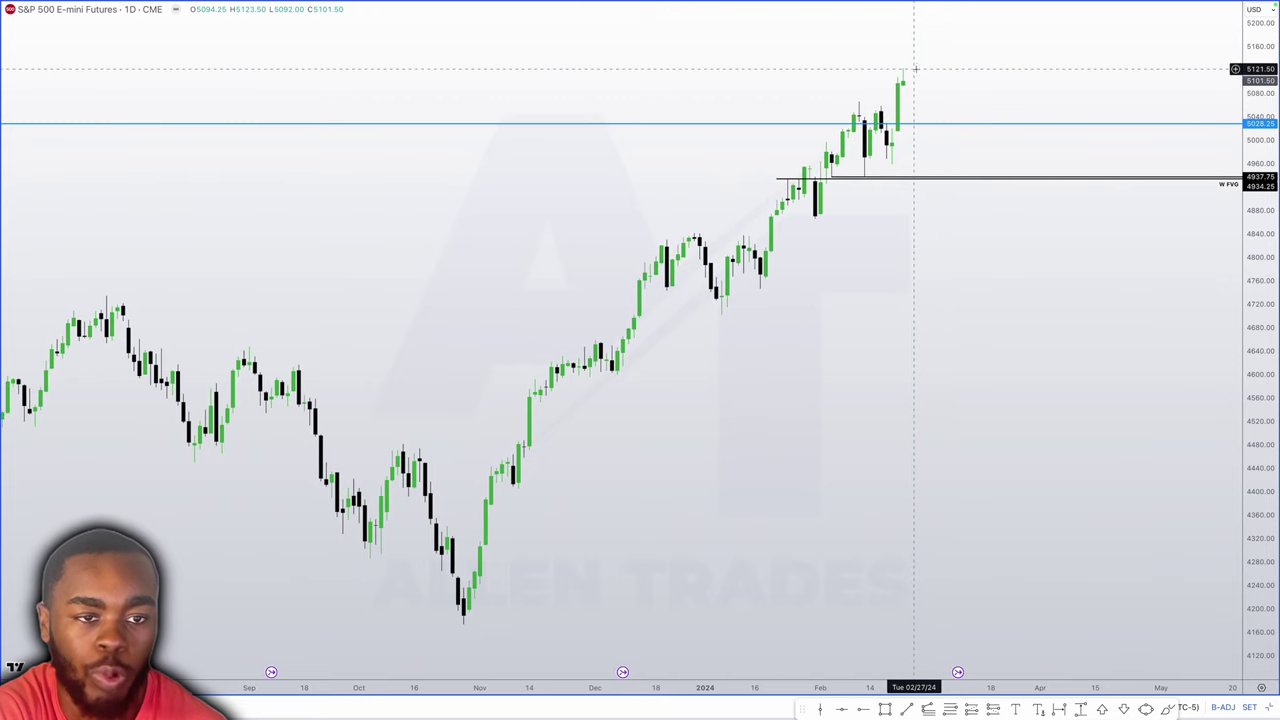
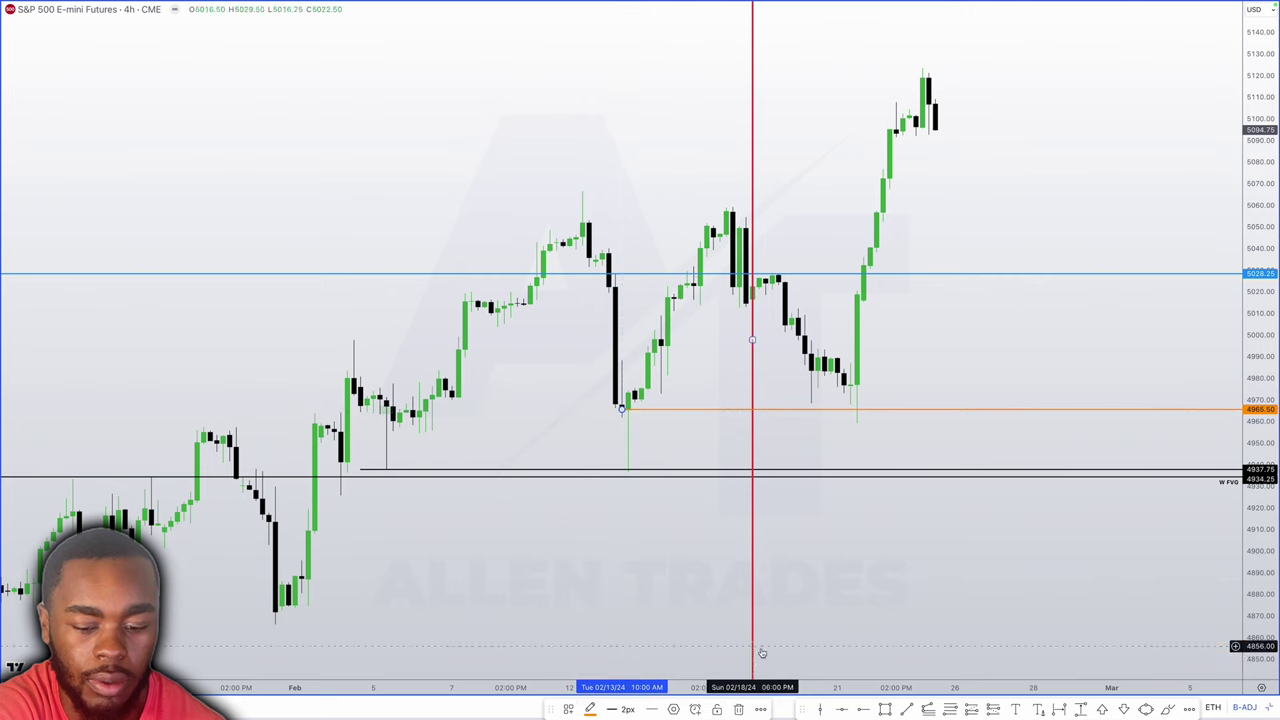
# Recolor the horizontal ray at 4965.50 on the four-hour chart purple and label it Rejection
pyautogui.click(621, 411)
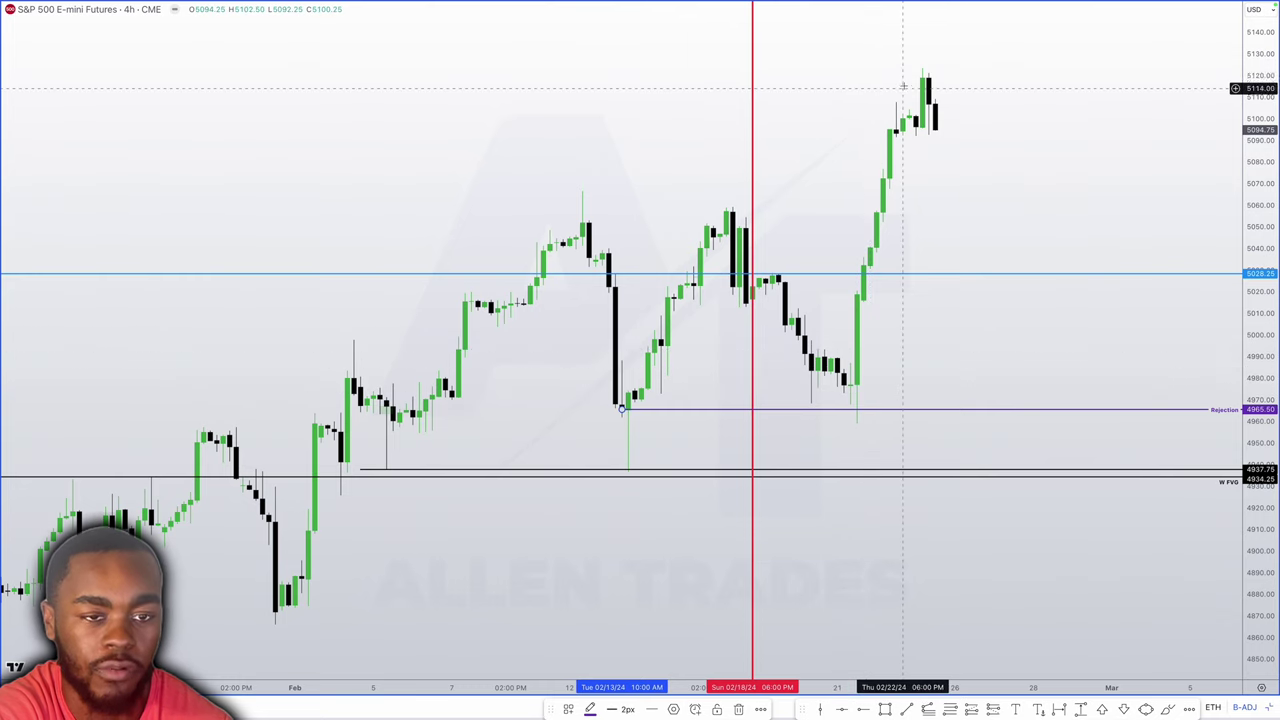
pyautogui.scroll(-2, 890, 174)
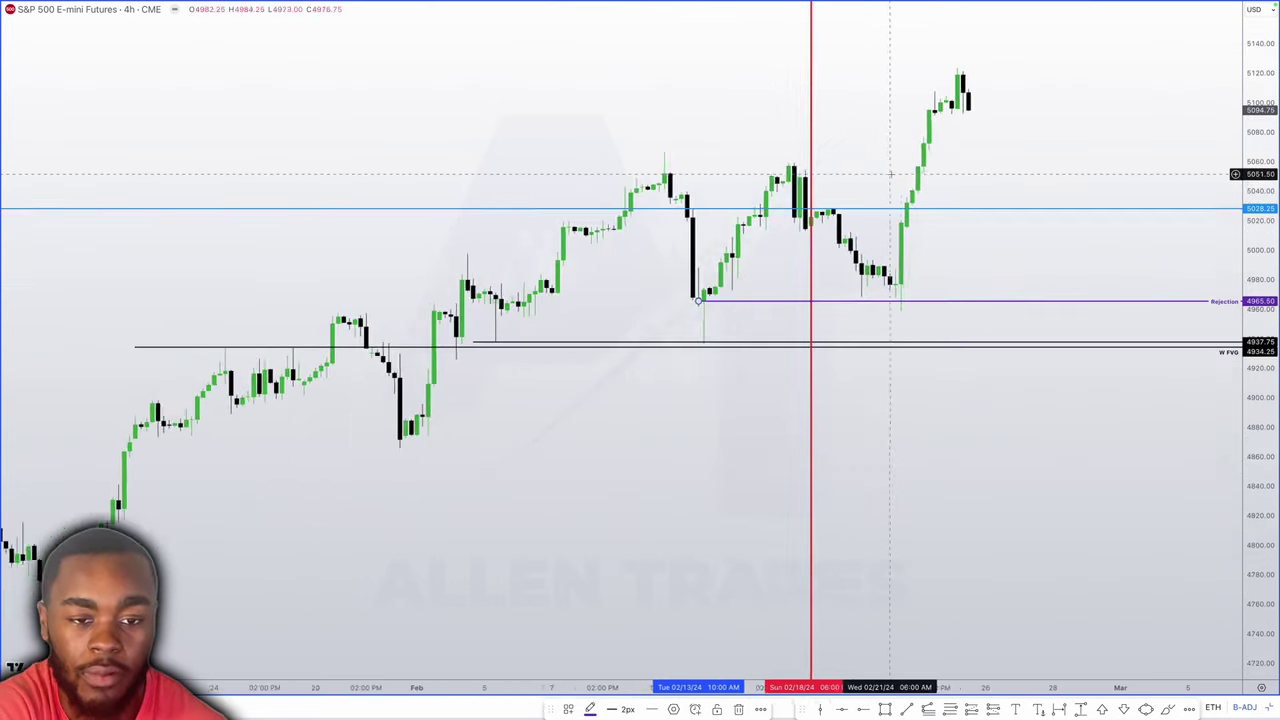
pyautogui.scroll(-1, 890, 174)
pyautogui.scroll(-1, 897, 230)
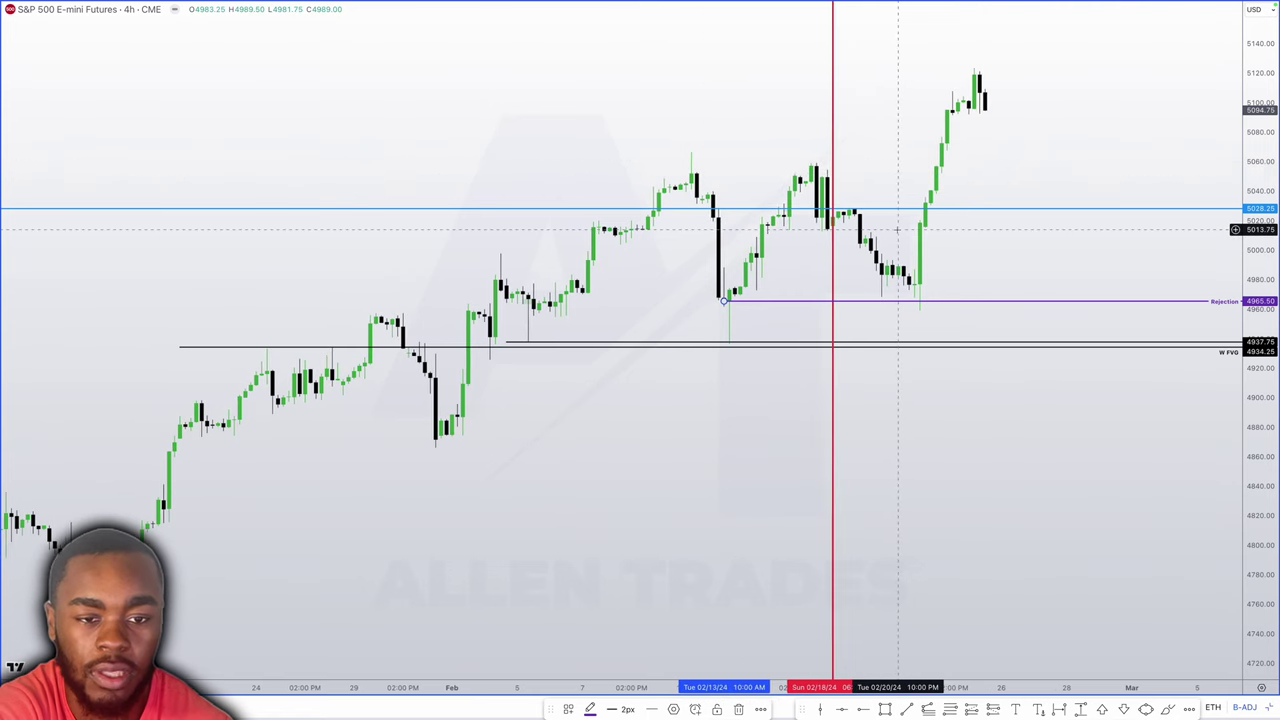
pyautogui.scroll(-1, 897, 230)
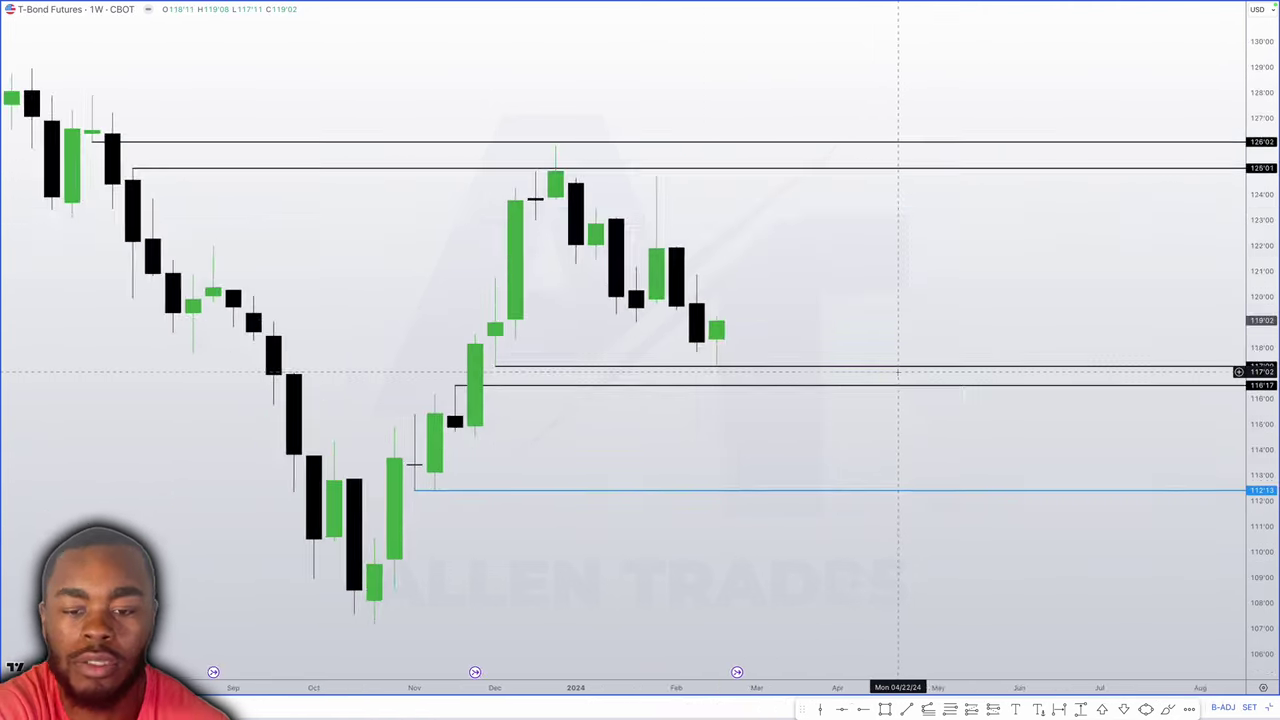
# Examine the weekly T-Bond Futures candles against the marked levels at 126'02, 125'01, 117'09 and 116'17
pyautogui.scroll(-1, 897, 372)
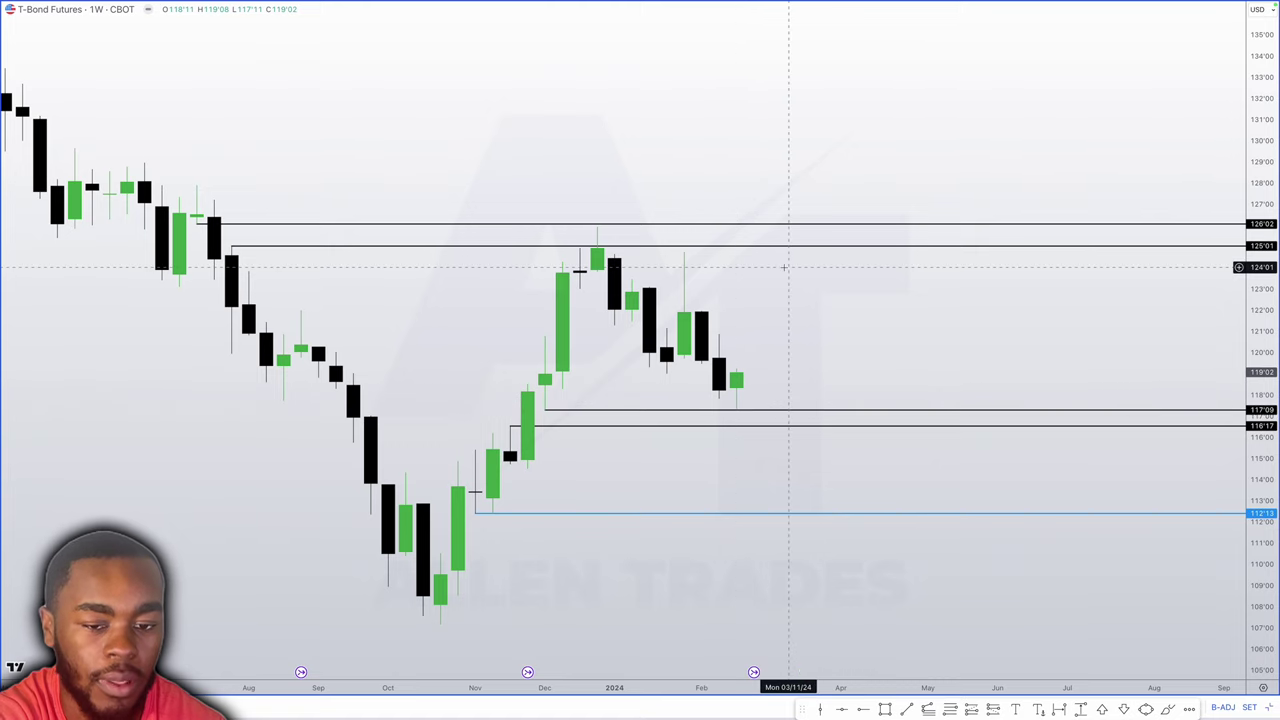
pyautogui.scroll(2, 754, 297)
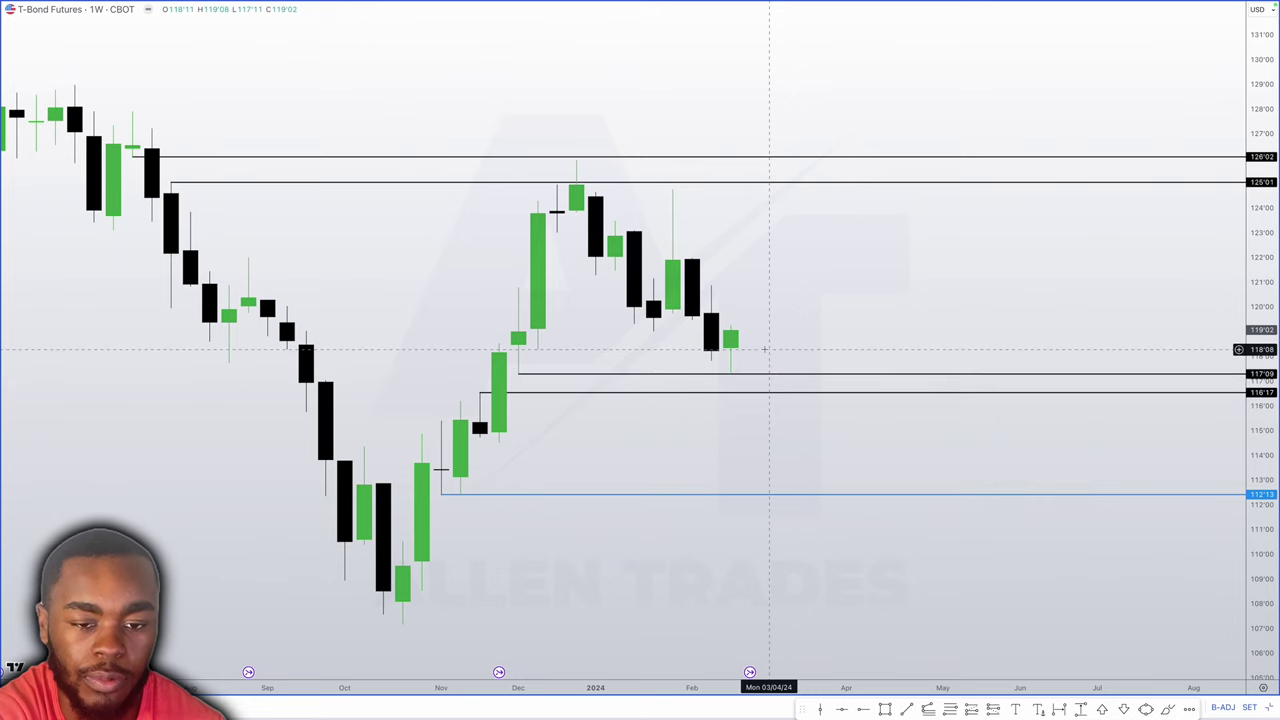
pyautogui.scroll(2, 765, 349)
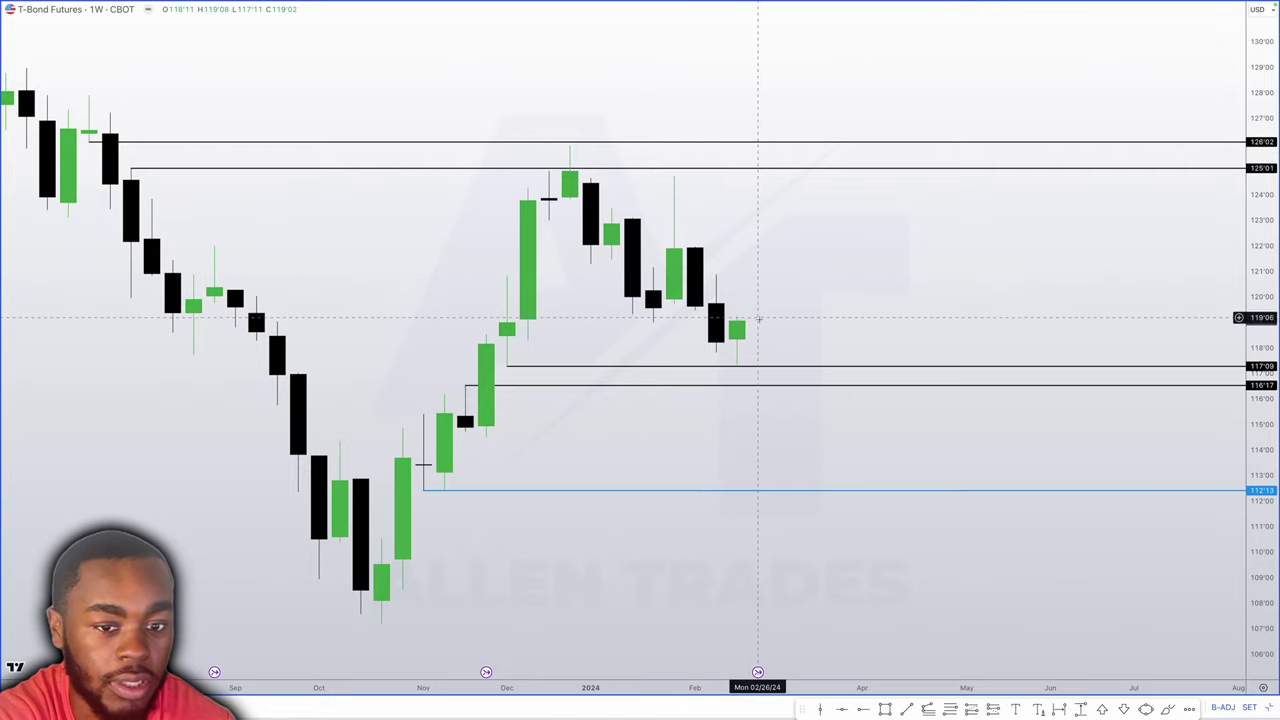
pyautogui.click(707, 384)
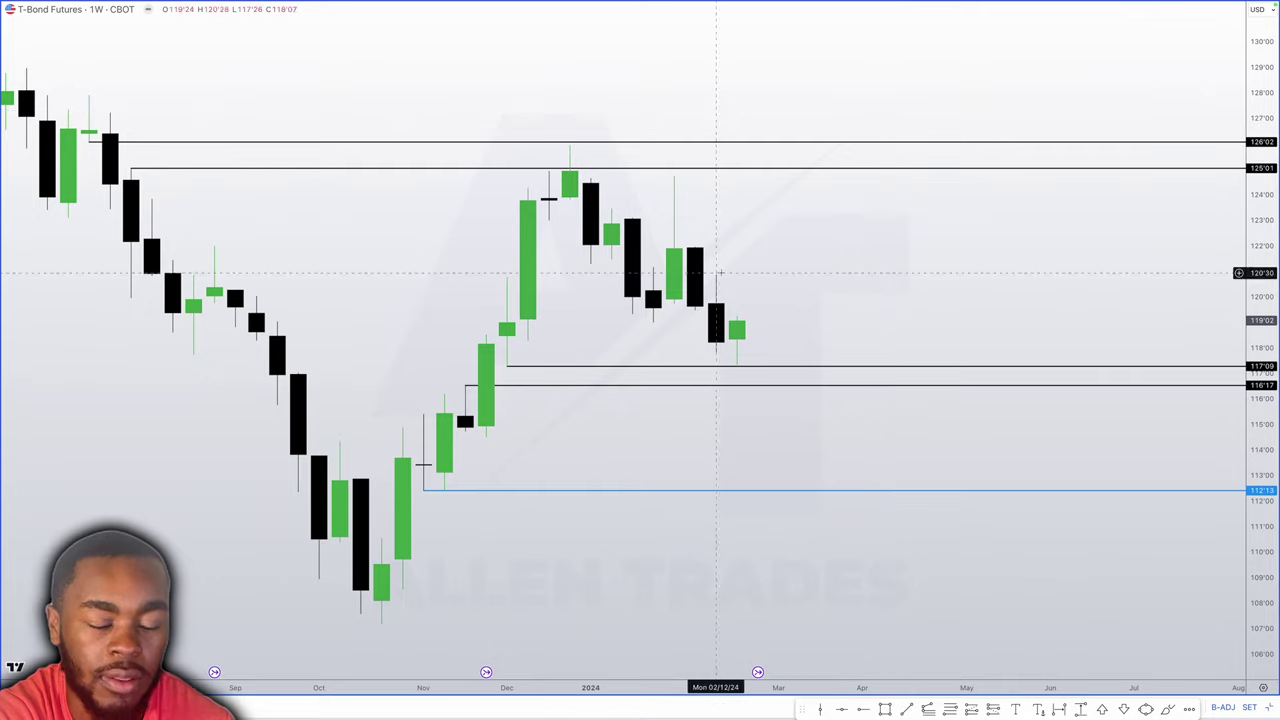
pyautogui.click(570, 148)
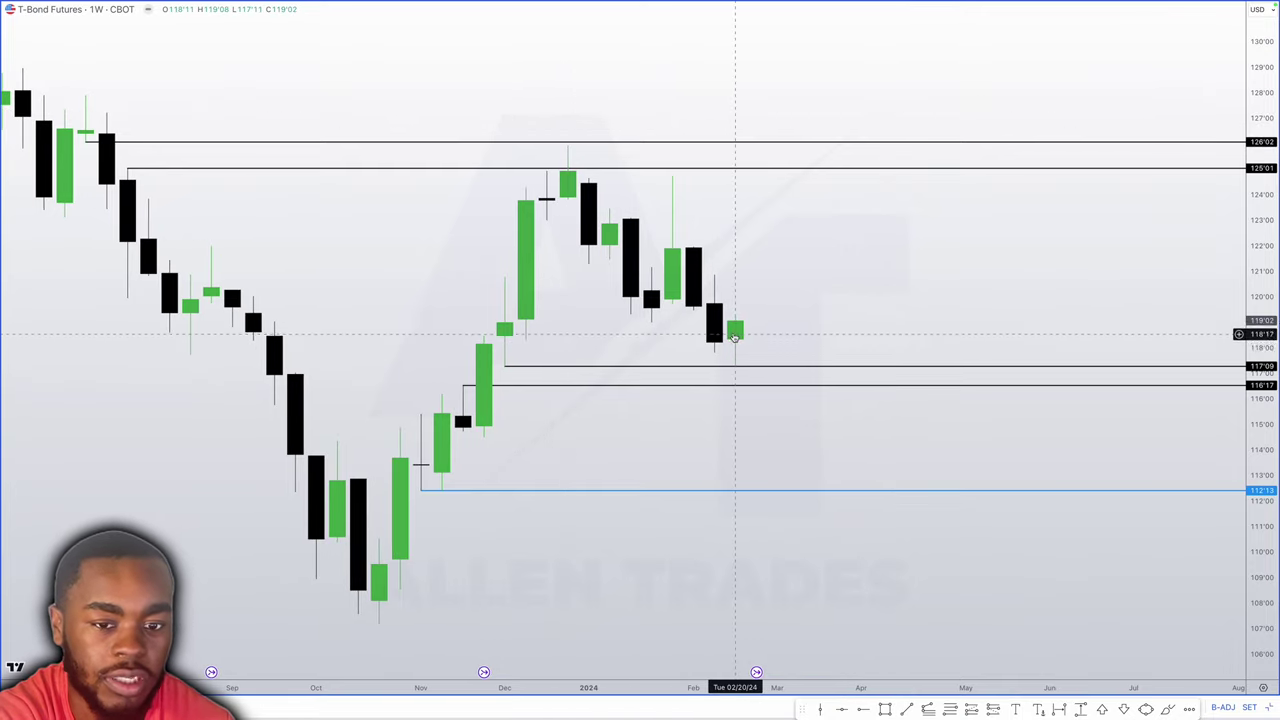
pyautogui.moveTo(735, 336); pyautogui.dragTo(741, 332)
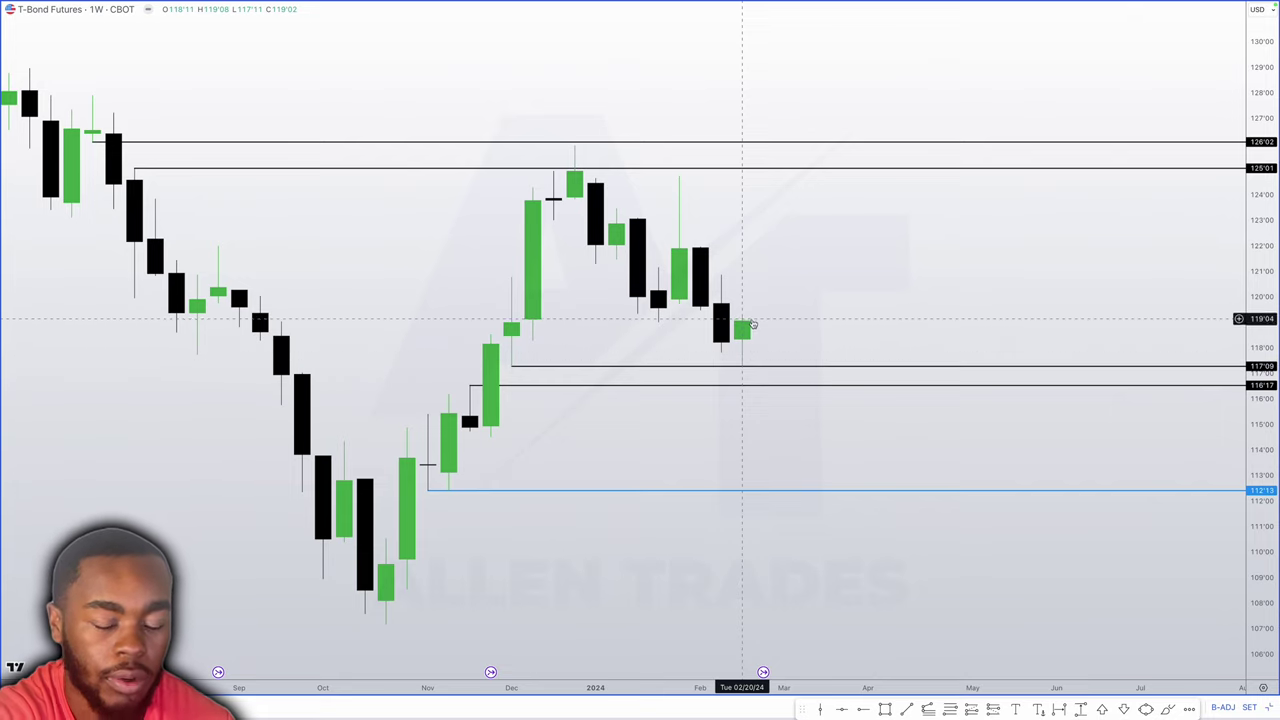
pyautogui.moveTo(747, 322); pyautogui.dragTo(751, 321)
# Switch the T-Bond chart to the 4-hour interval and draw a Fib Retracement over the February 13 upper wick from 119'24 to 120'28
pyautogui.write('4')
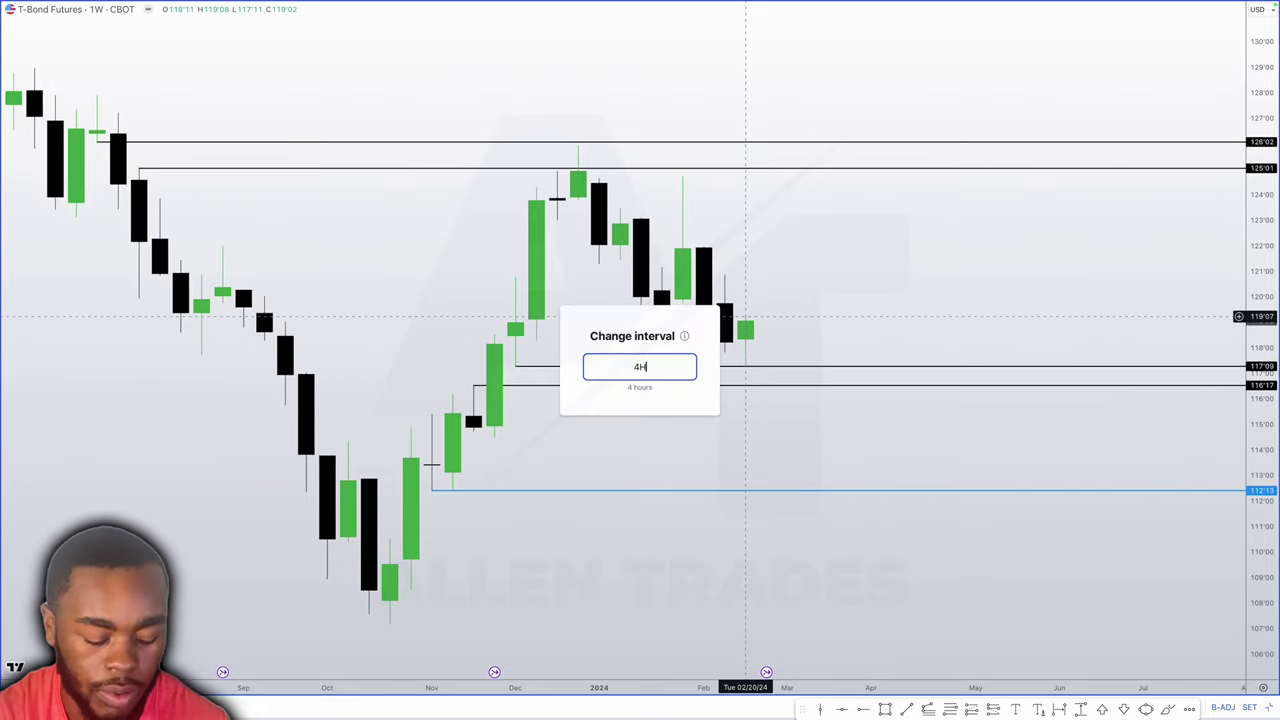
pyautogui.write('H')
pyautogui.press('Return')
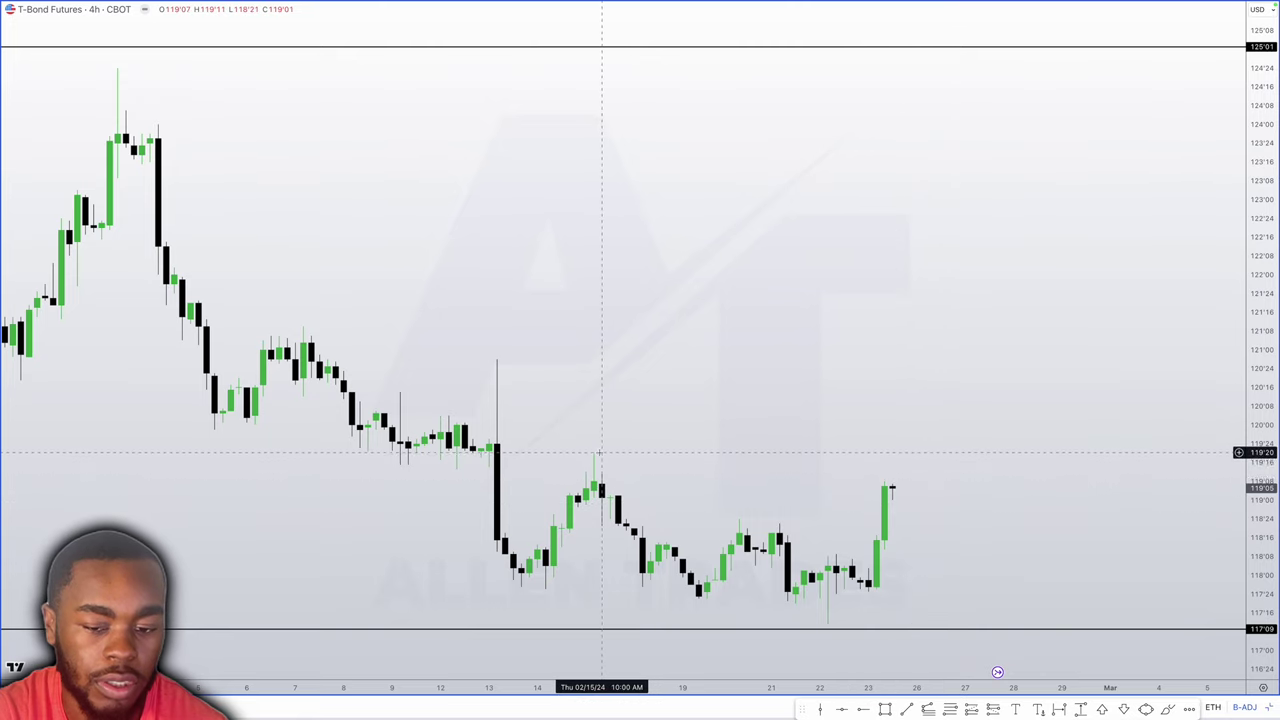
pyautogui.click(952, 710)
pyautogui.moveTo(497, 443); pyautogui.dragTo(497, 359)
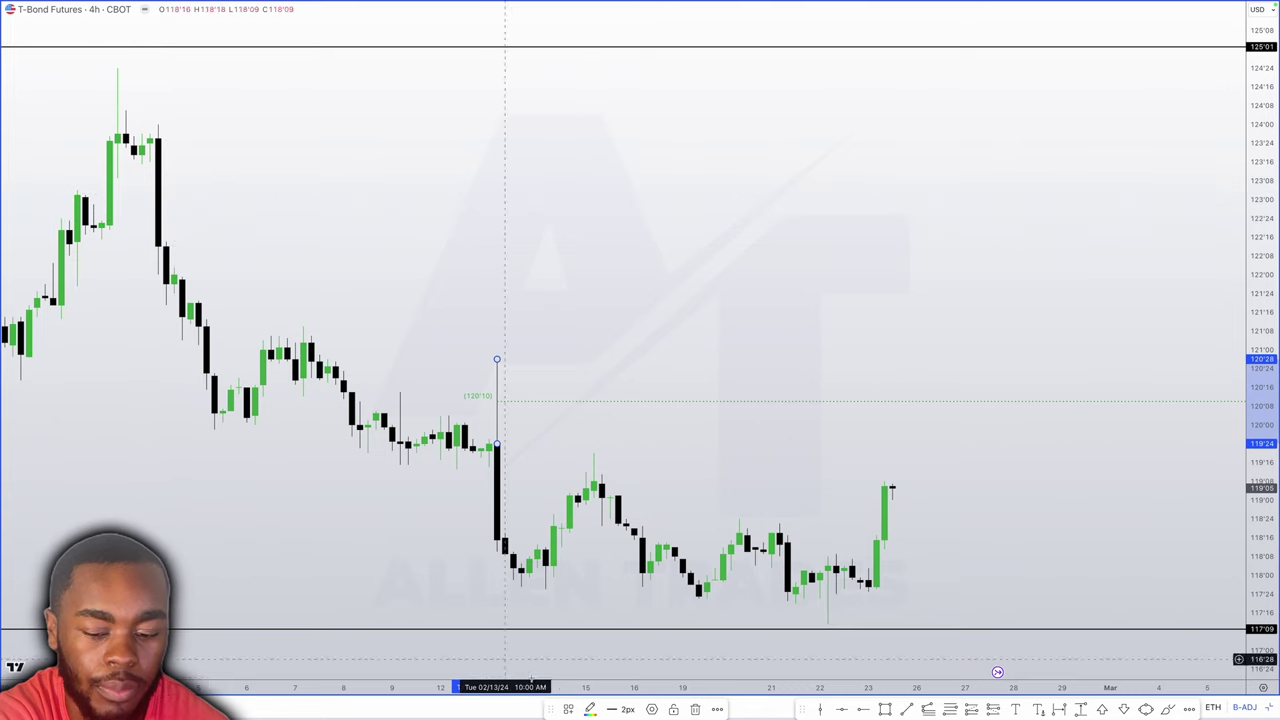
# Mark the range near the early-February high with horizontal rays at 123'09 and just under 122'24, labelling the upper one 4H BPR
pyautogui.click(858, 710)
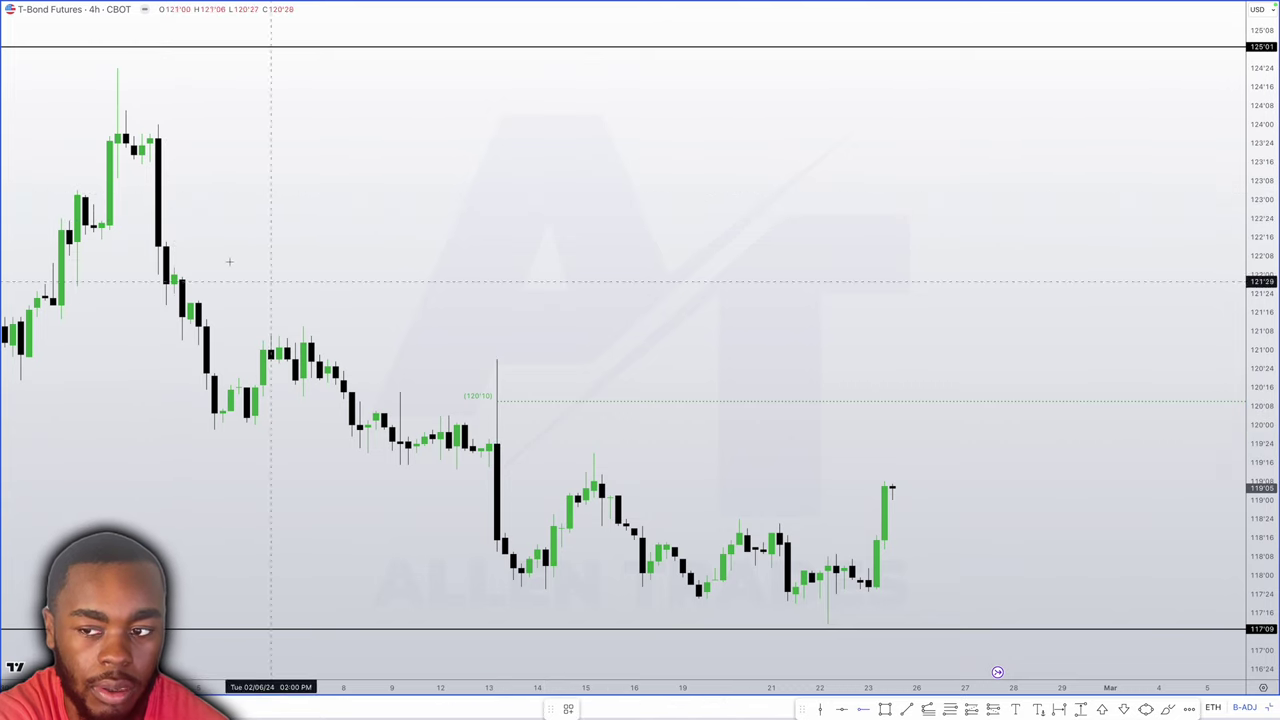
pyautogui.click(117, 178)
pyautogui.click(155, 220)
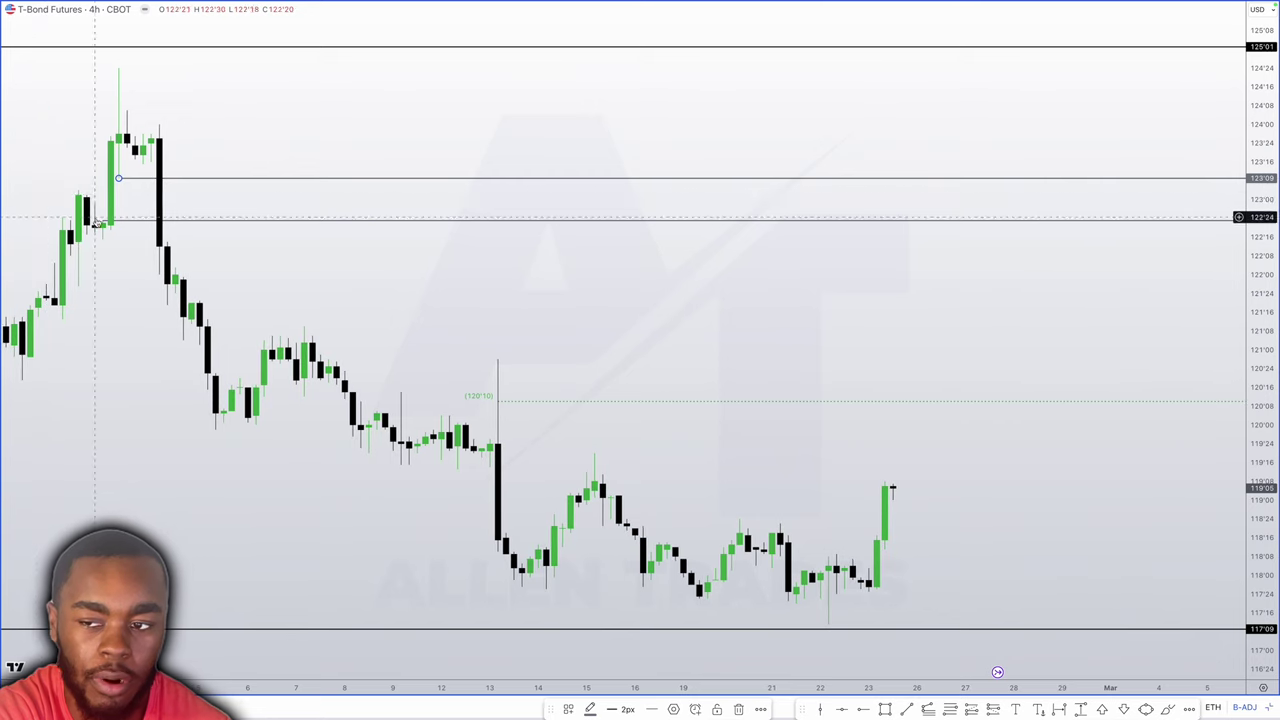
pyautogui.scroll(-1, 117, 180)
pyautogui.scroll(-1, 115, 196)
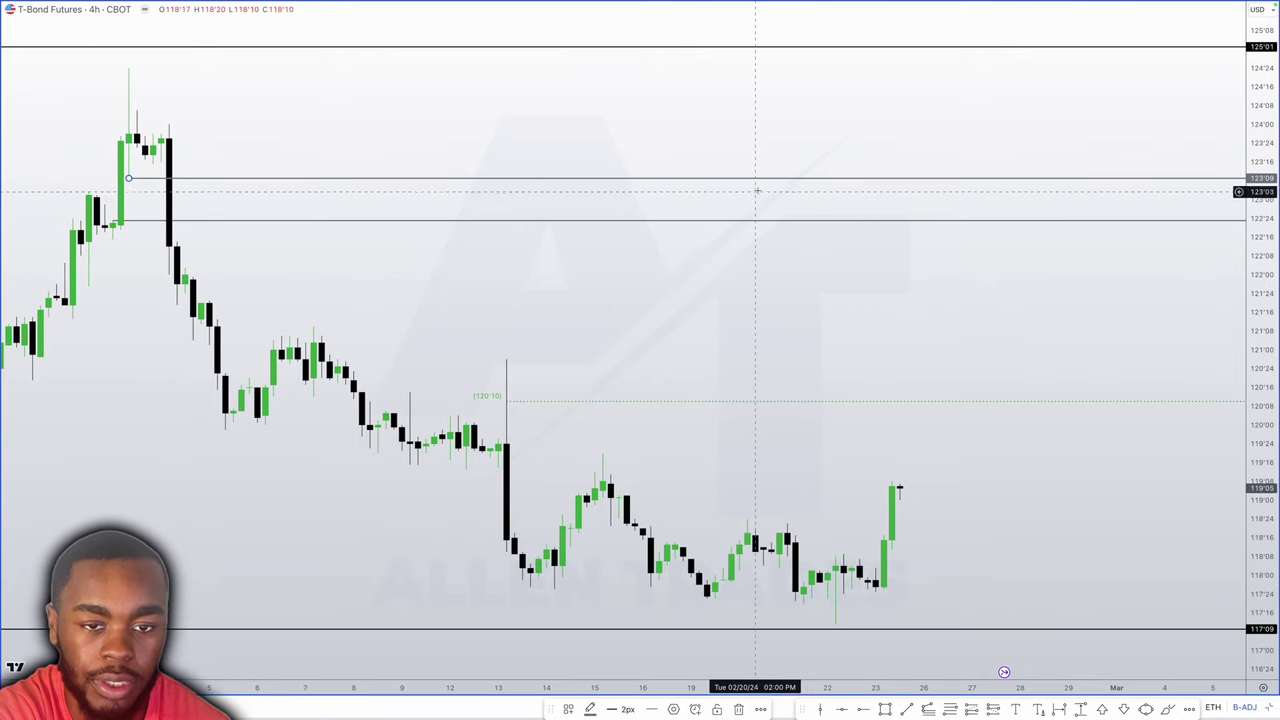
pyautogui.click(871, 449)
pyautogui.hscroll(2, 871, 420)
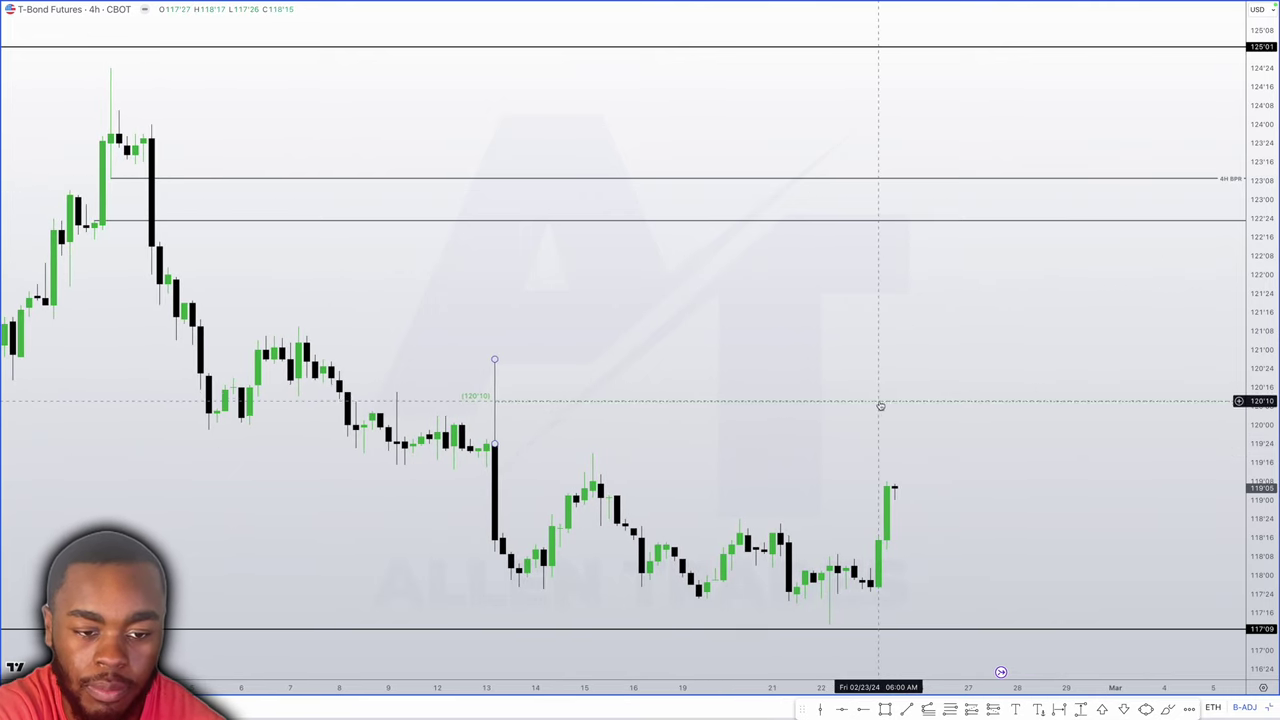
pyautogui.click(880, 406)
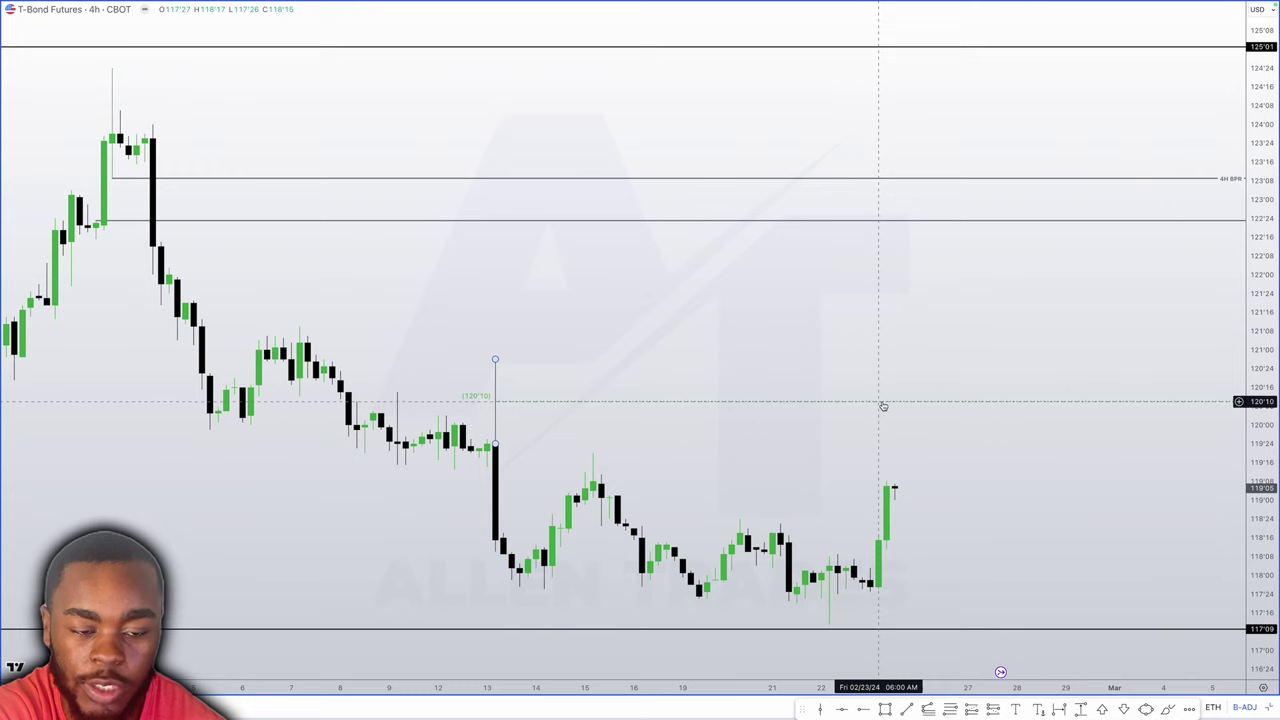
pyautogui.click(886, 405)
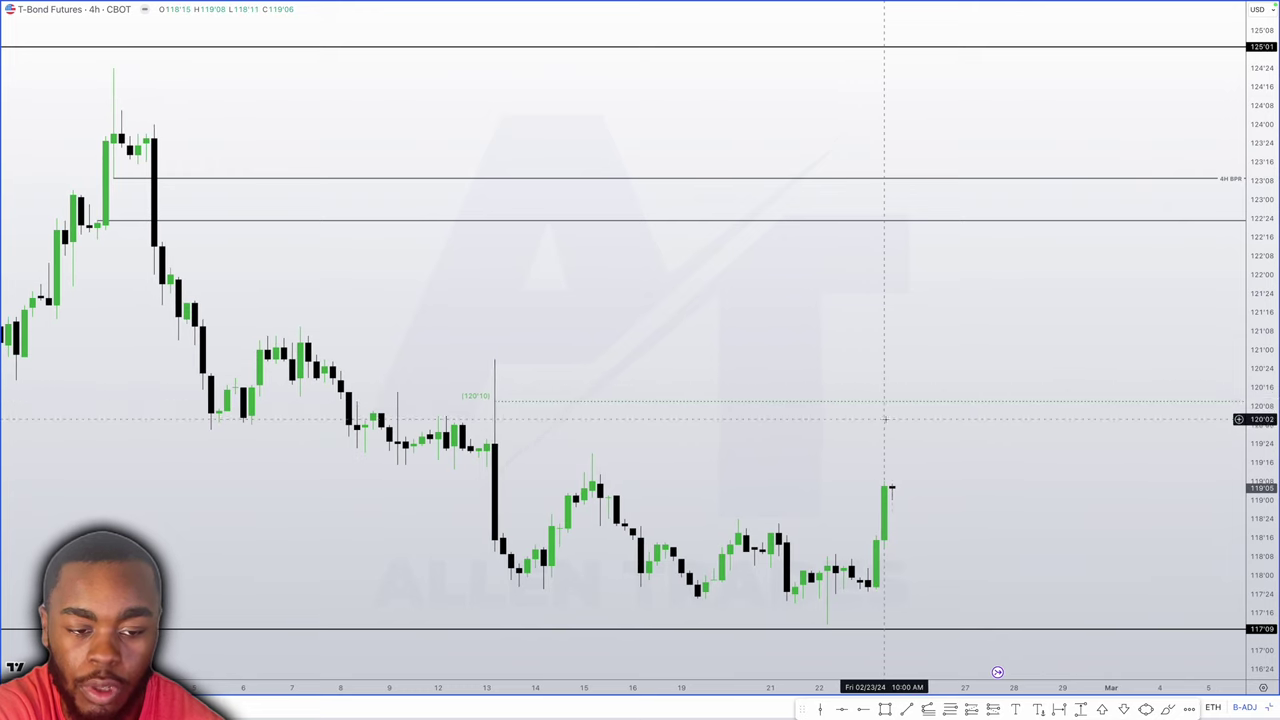
# Examine the 4-hour T-Bond candles between the 117'09 level, the 120'10 wick midpoint and the 4H BPR range
pyautogui.click(890, 404)
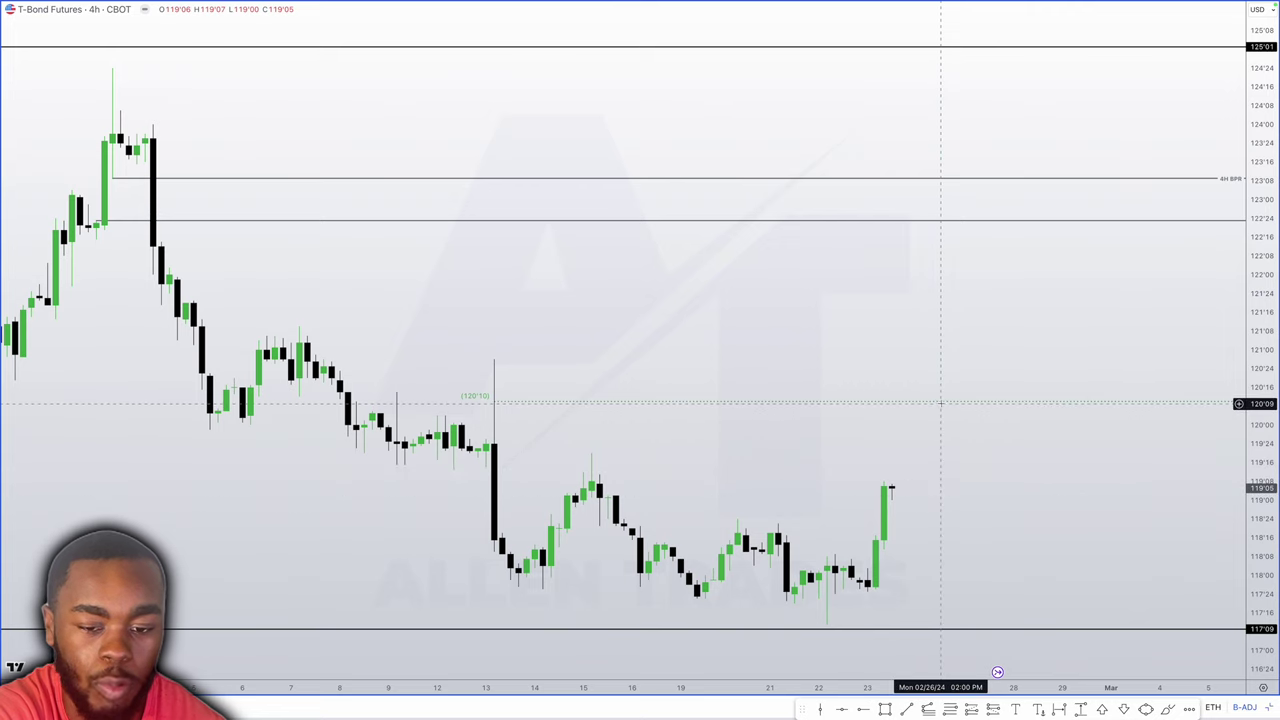
pyautogui.moveTo(945, 407); pyautogui.dragTo(902, 498)
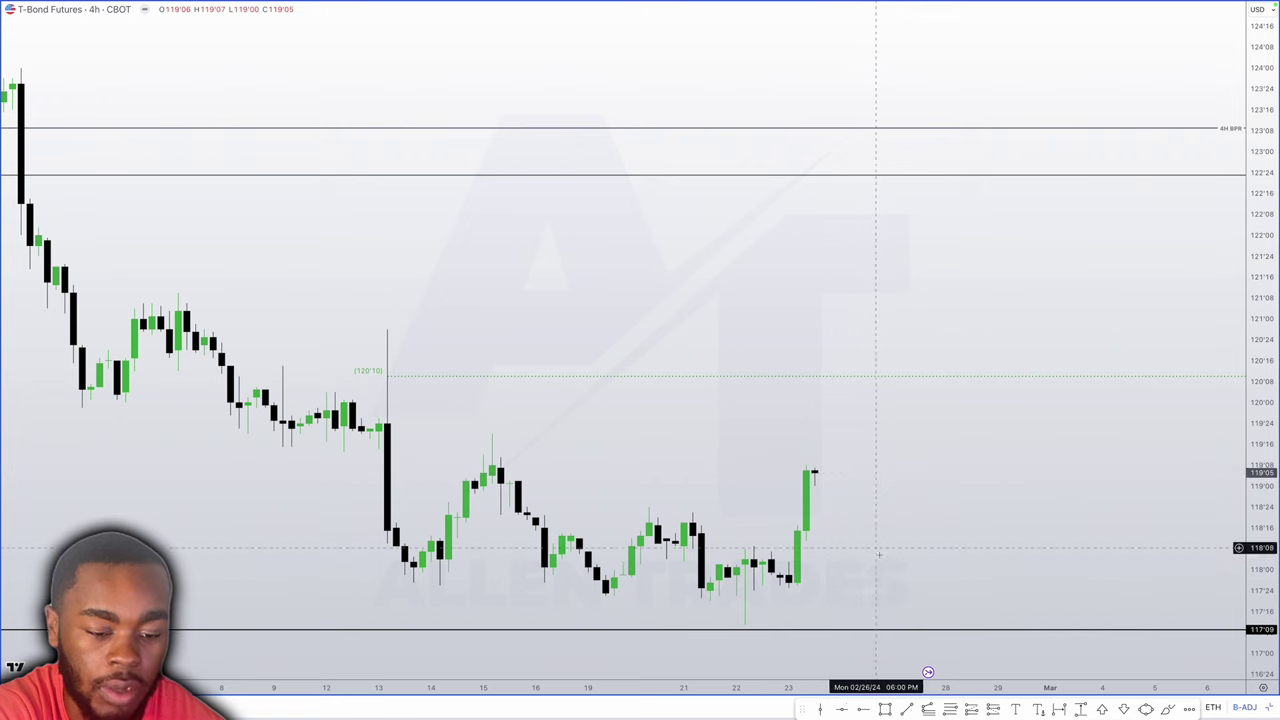
pyautogui.scroll(-1, 885, 560)
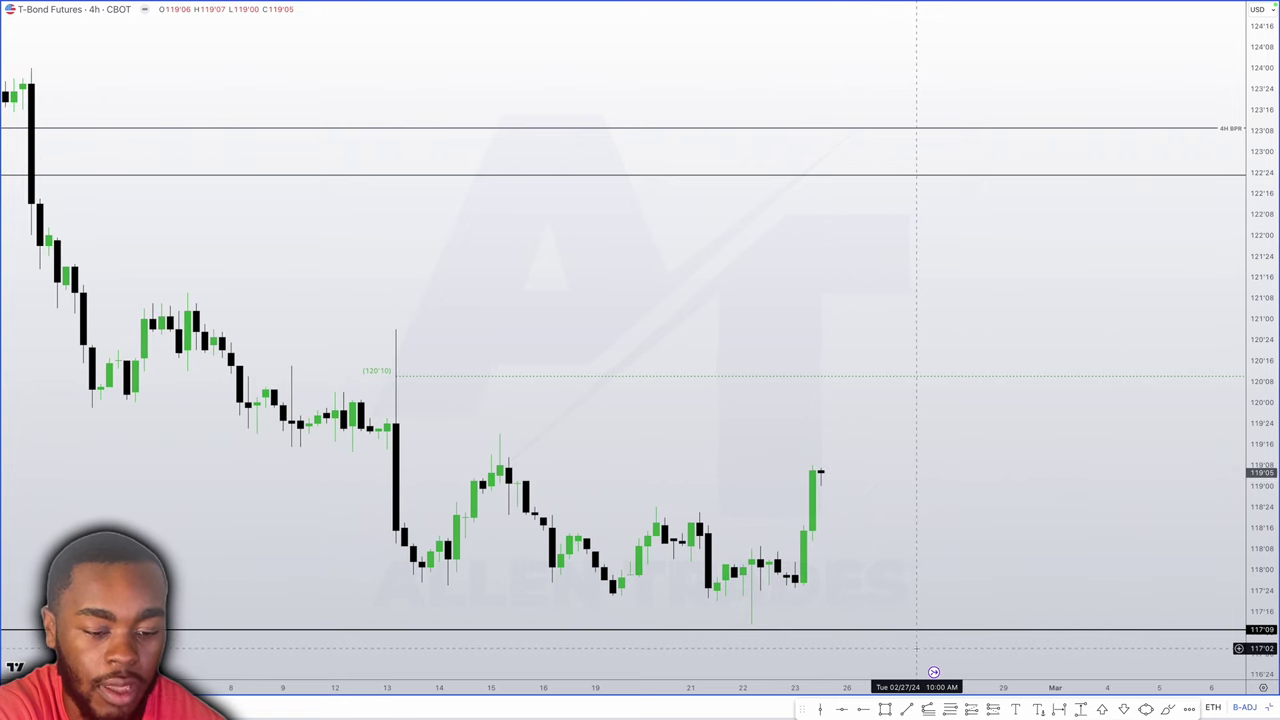
pyautogui.scroll(-1, 886, 466)
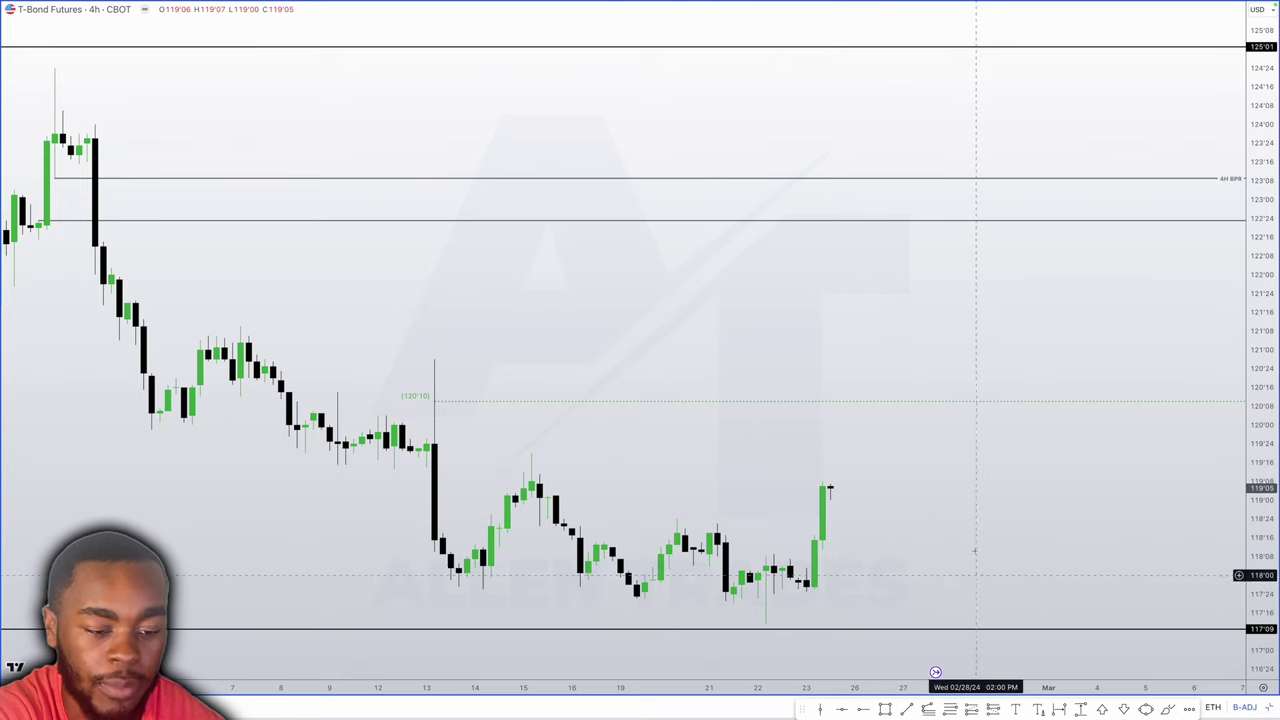
pyautogui.hscroll(-1, 975, 550)
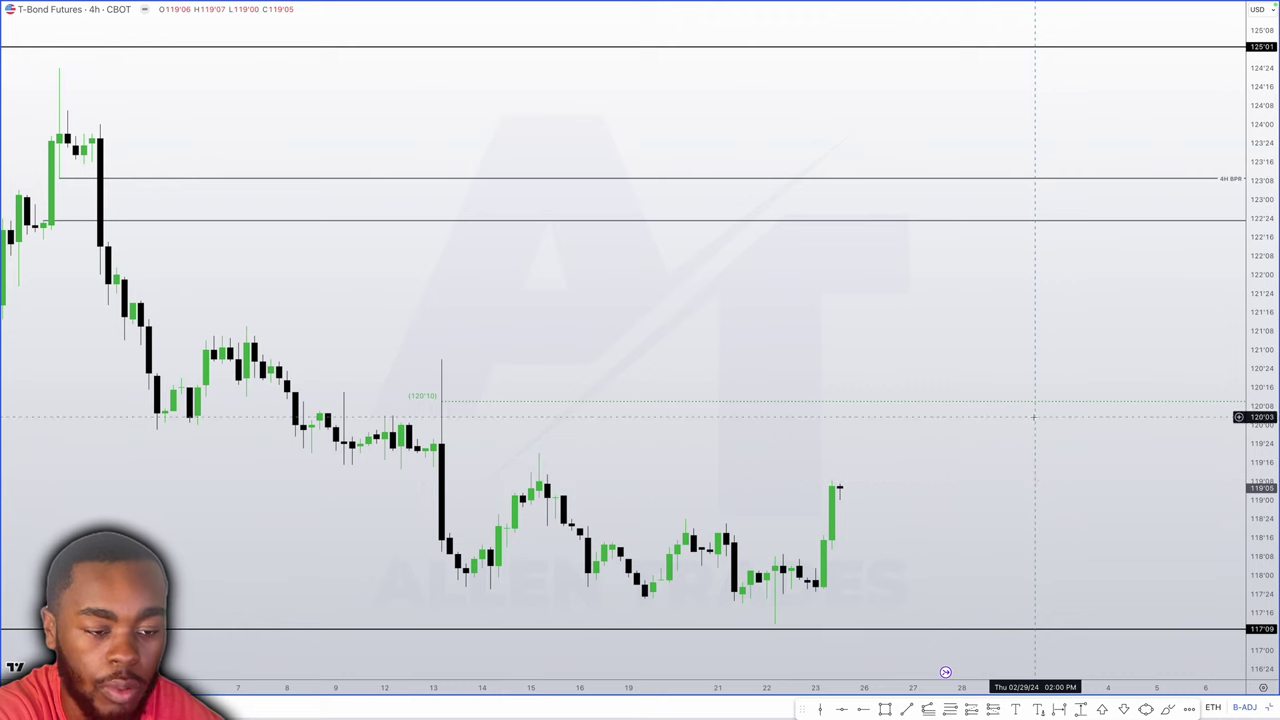
pyautogui.hscroll(1, 1034, 416)
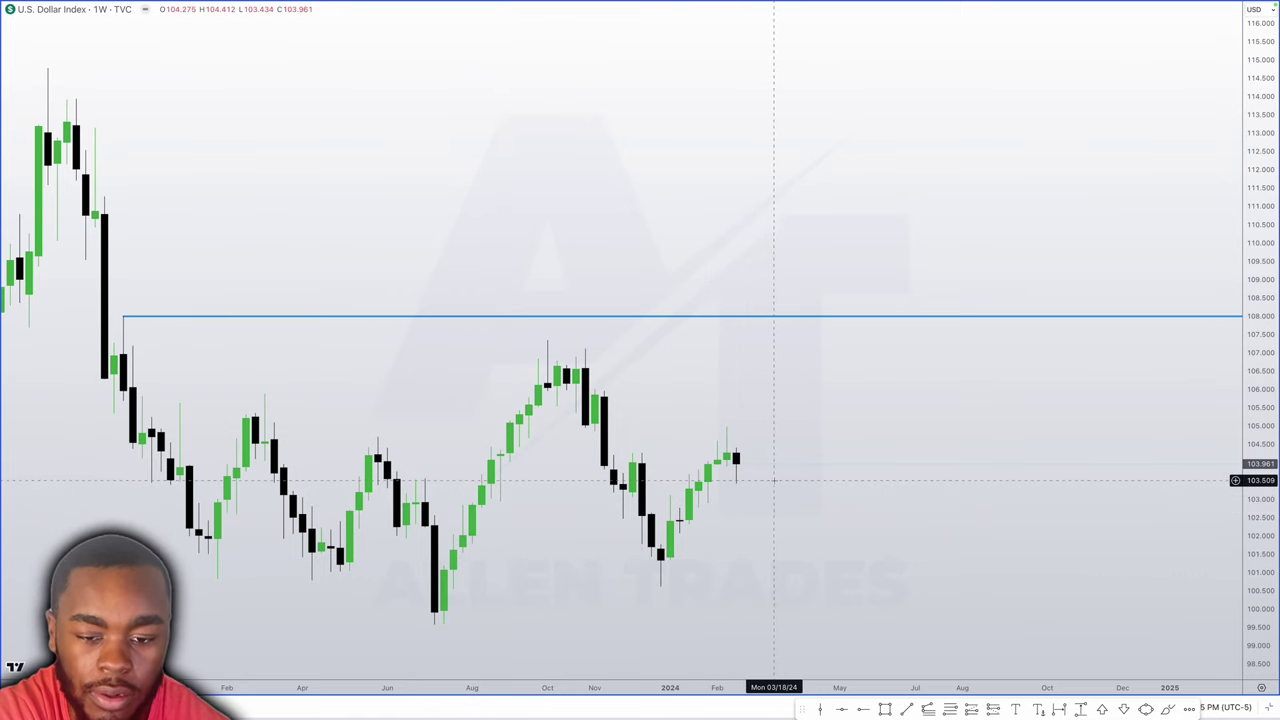
# On the weekly U.S. Dollar Index chart, mark the July 10, 2023 low with a blue horizontal ray at 99.578
pyautogui.scroll(3, 773, 480)
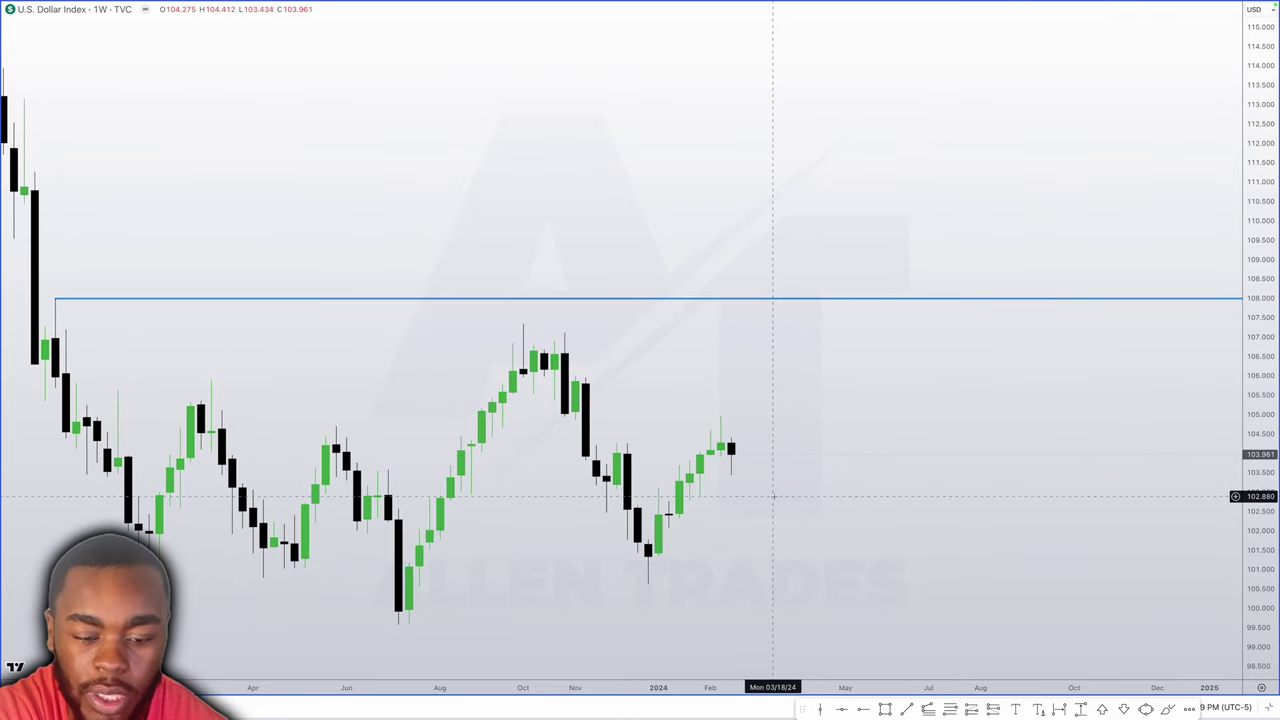
pyautogui.scroll(2, 773, 496)
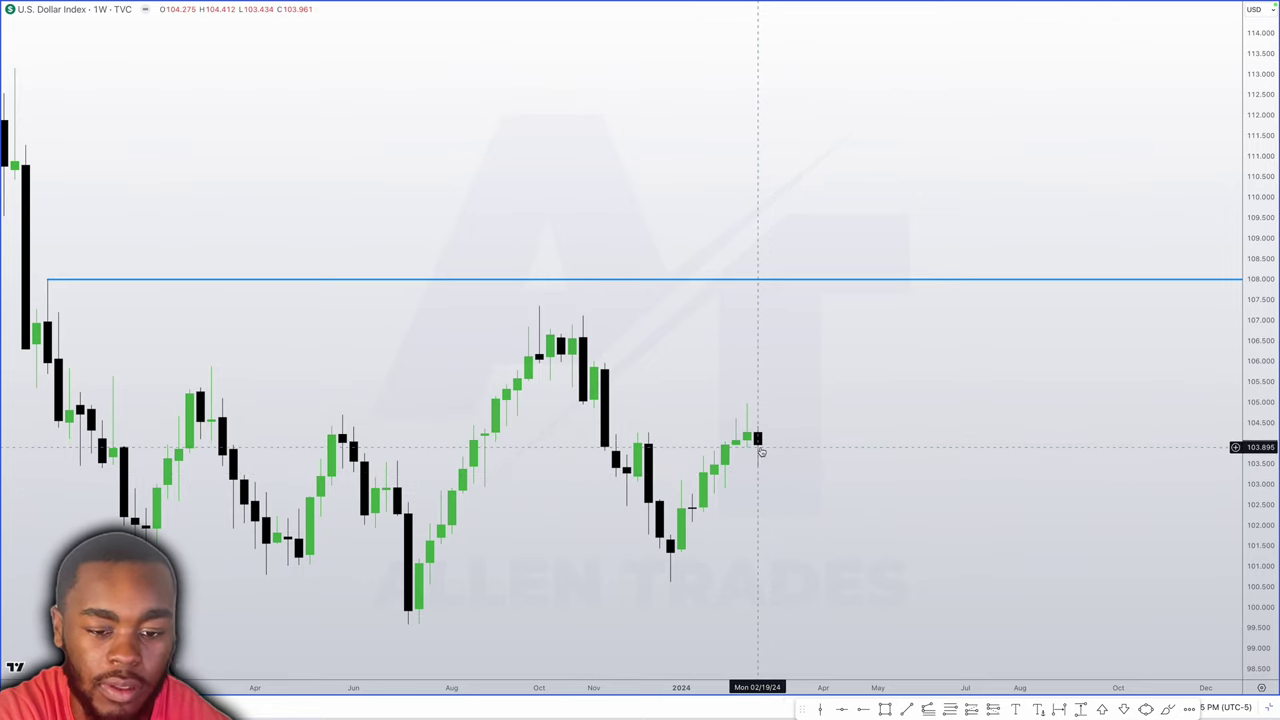
pyautogui.scroll(1, 760, 446)
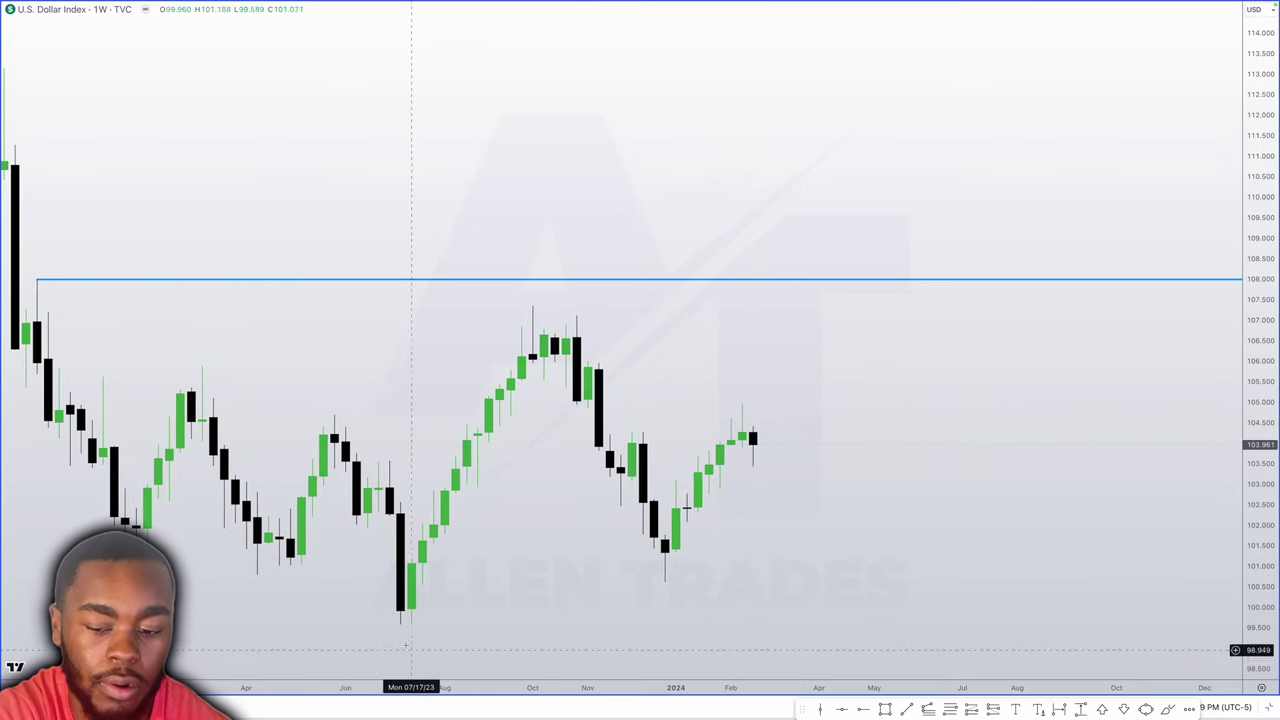
pyautogui.click(969, 713)
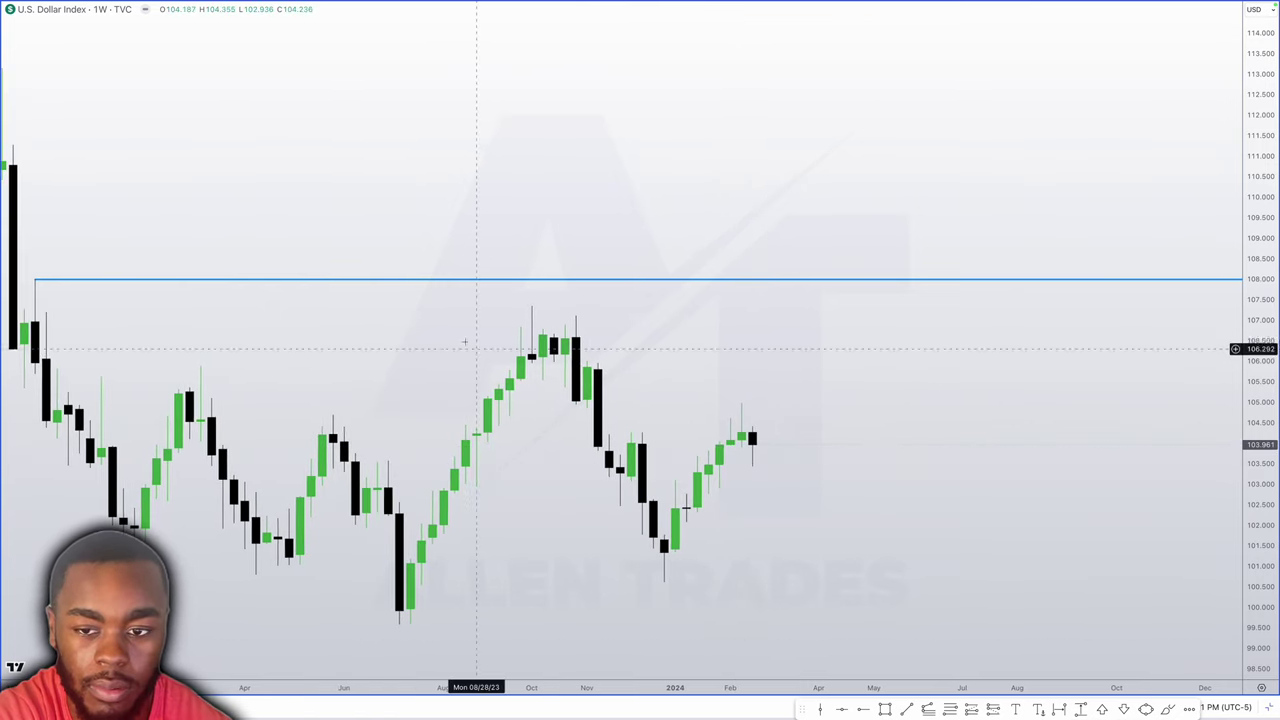
pyautogui.click(405, 624)
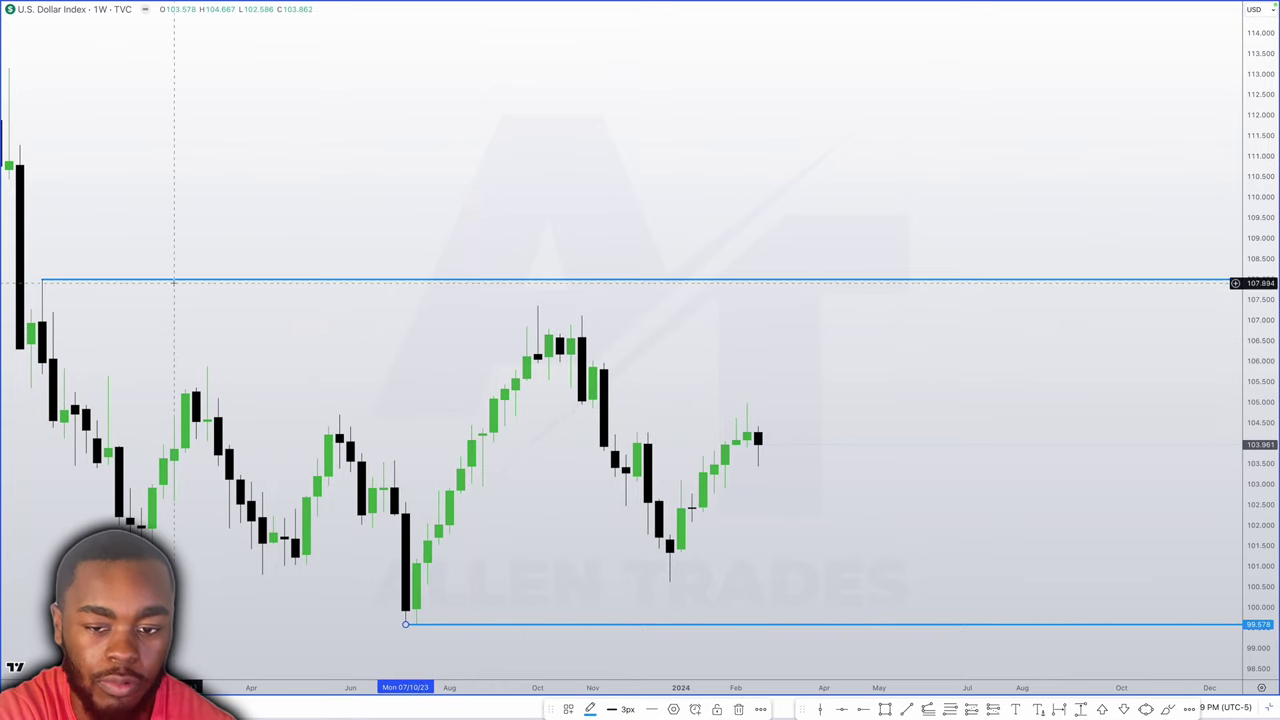
# Examine the weekly Dollar Index price action between the 108.000 and 99.578 levels
pyautogui.scroll(-1, 731, 554)
pyautogui.scroll(-1, 740, 545)
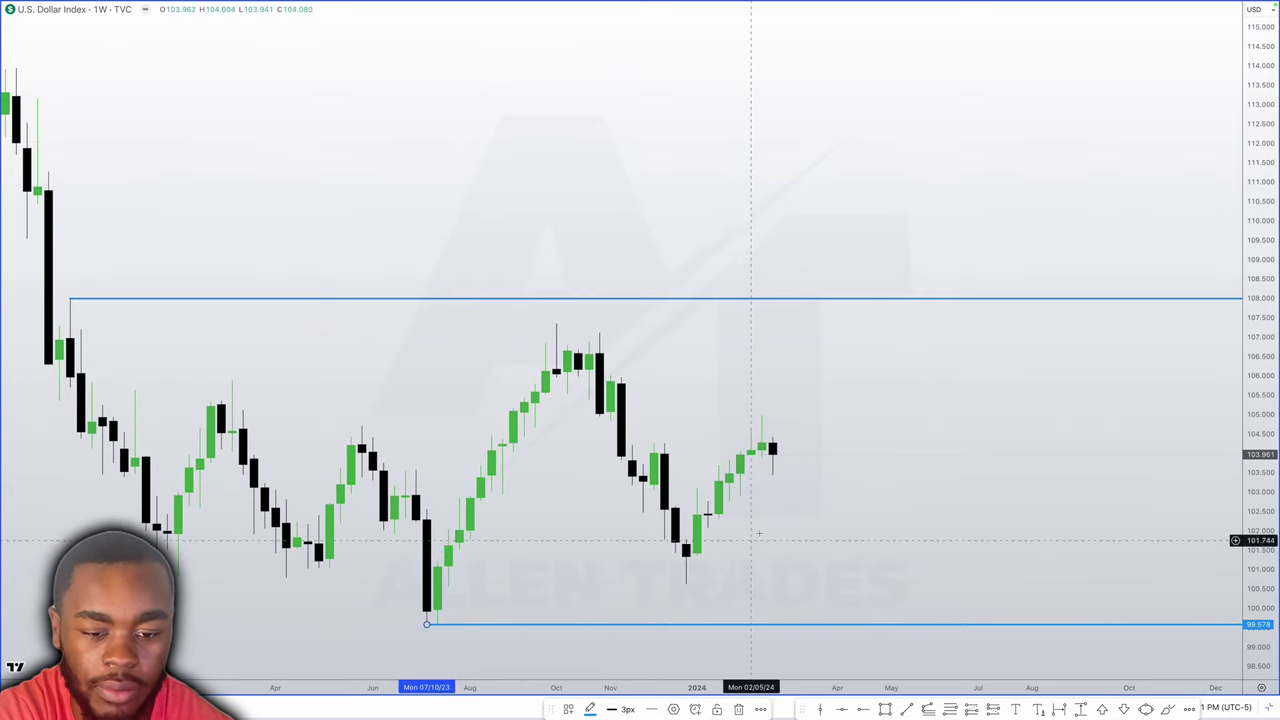
pyautogui.scroll(1, 768, 521)
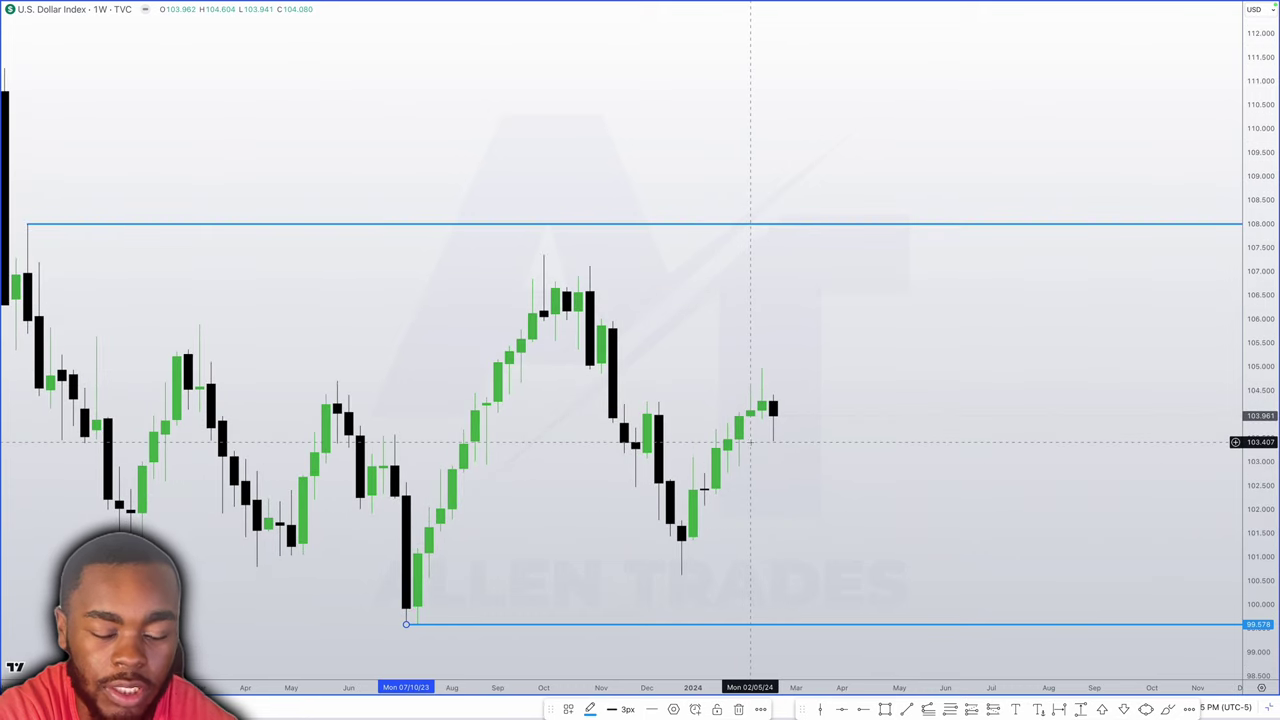
pyautogui.hscroll(1, 750, 431)
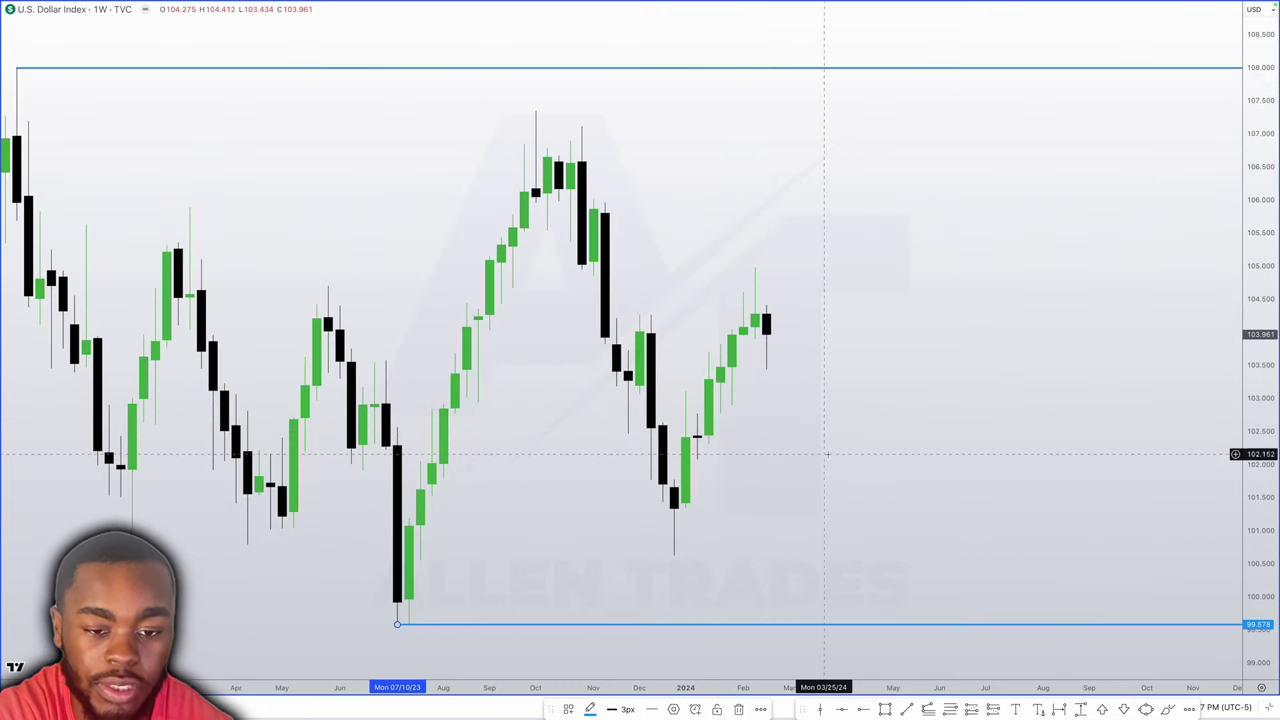
pyautogui.scroll(-3, 863, 493)
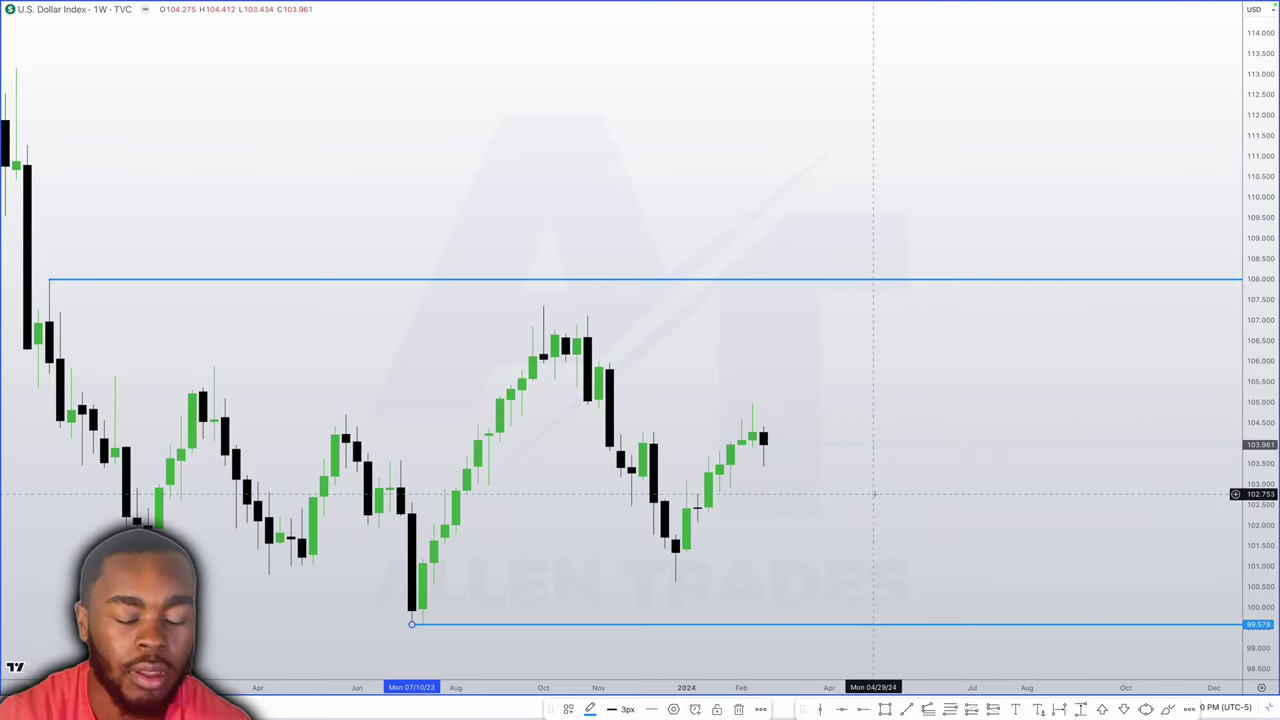
pyautogui.scroll(-5, 874, 494)
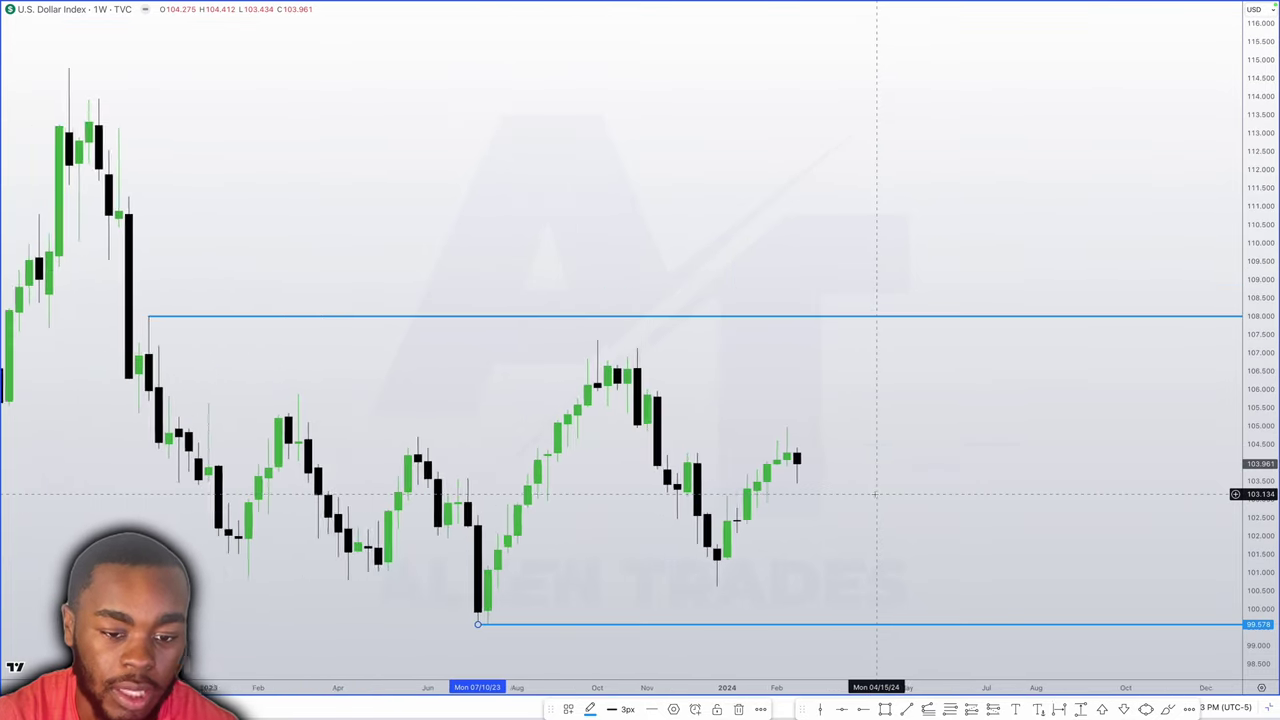
pyautogui.scroll(3, 874, 494)
pyautogui.scroll(2, 873, 494)
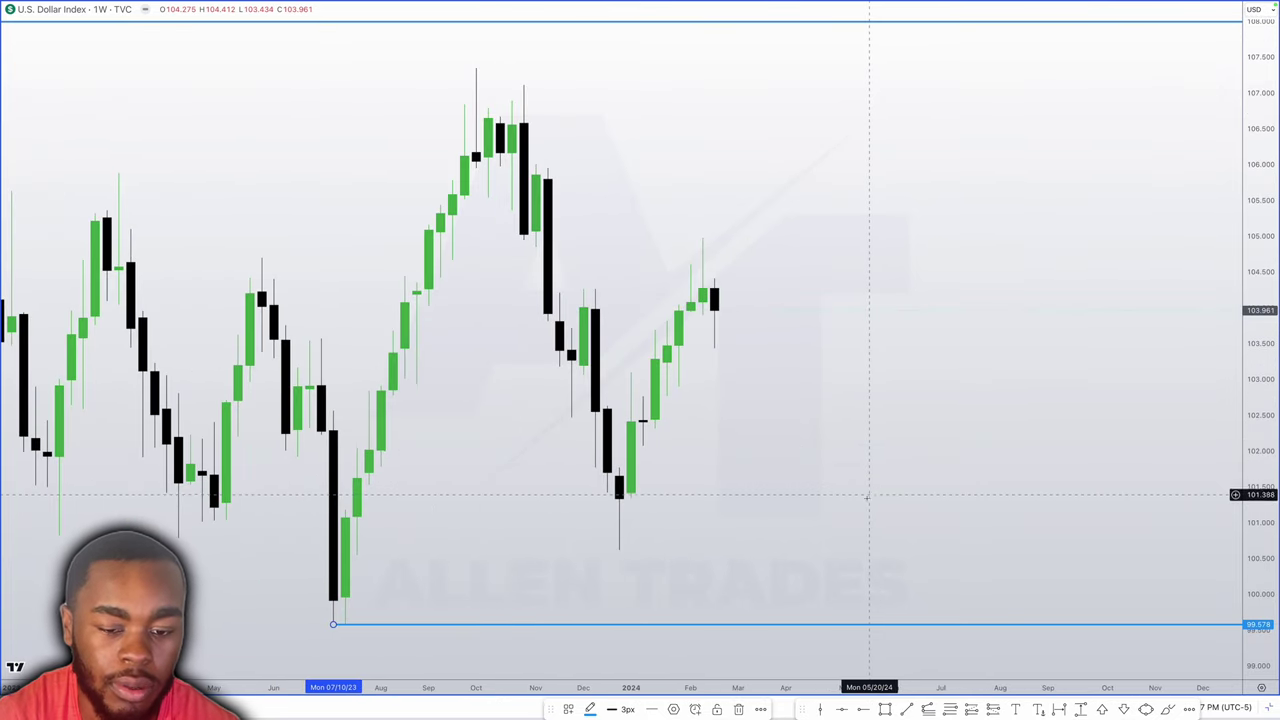
# Place a horizontal ray at 103.064 from the low of the December 4, 2023 weekly candle
pyautogui.click(864, 712)
pyautogui.click(583, 374)
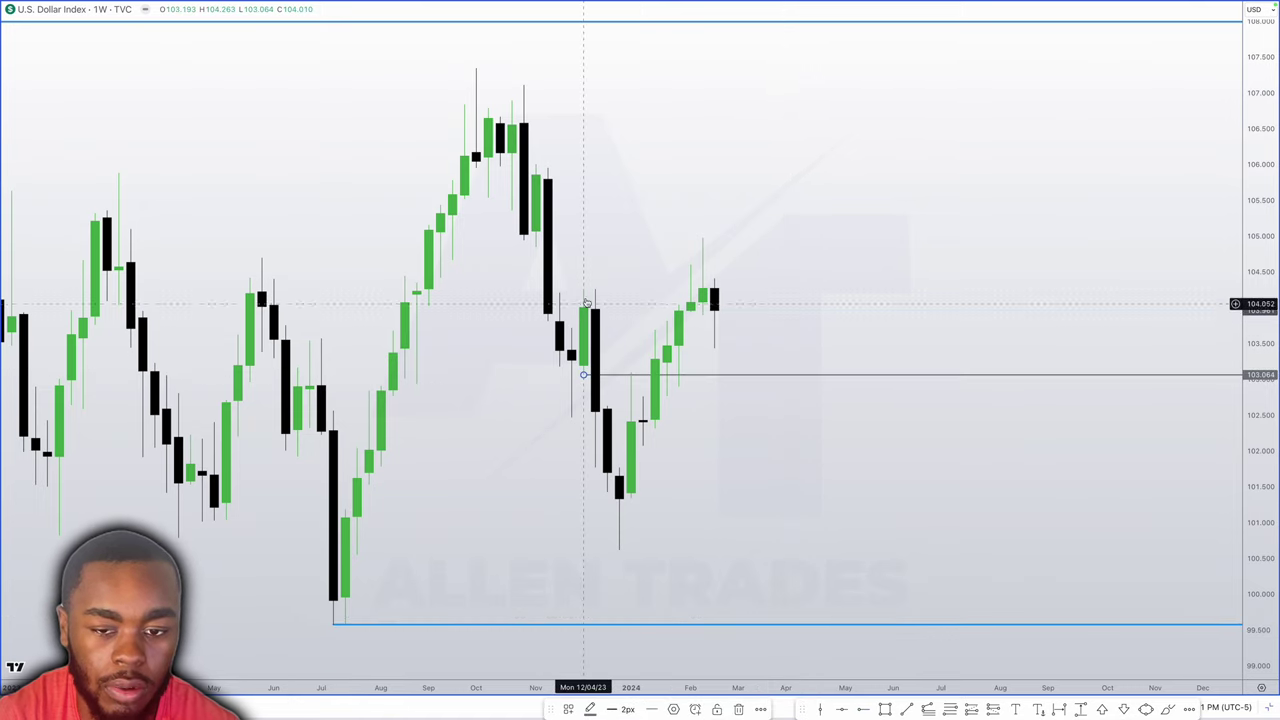
pyautogui.click(586, 374)
pyautogui.hscroll(-1, 757, 410)
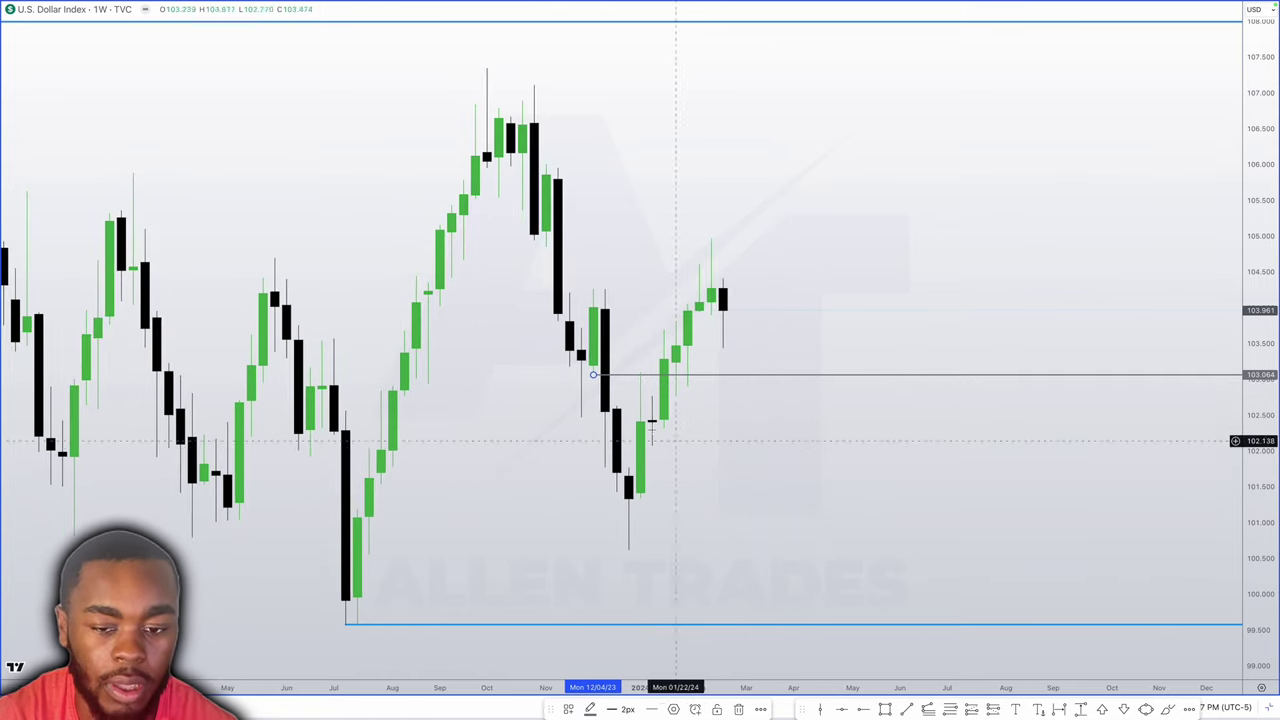
pyautogui.hscroll(-1, 677, 437)
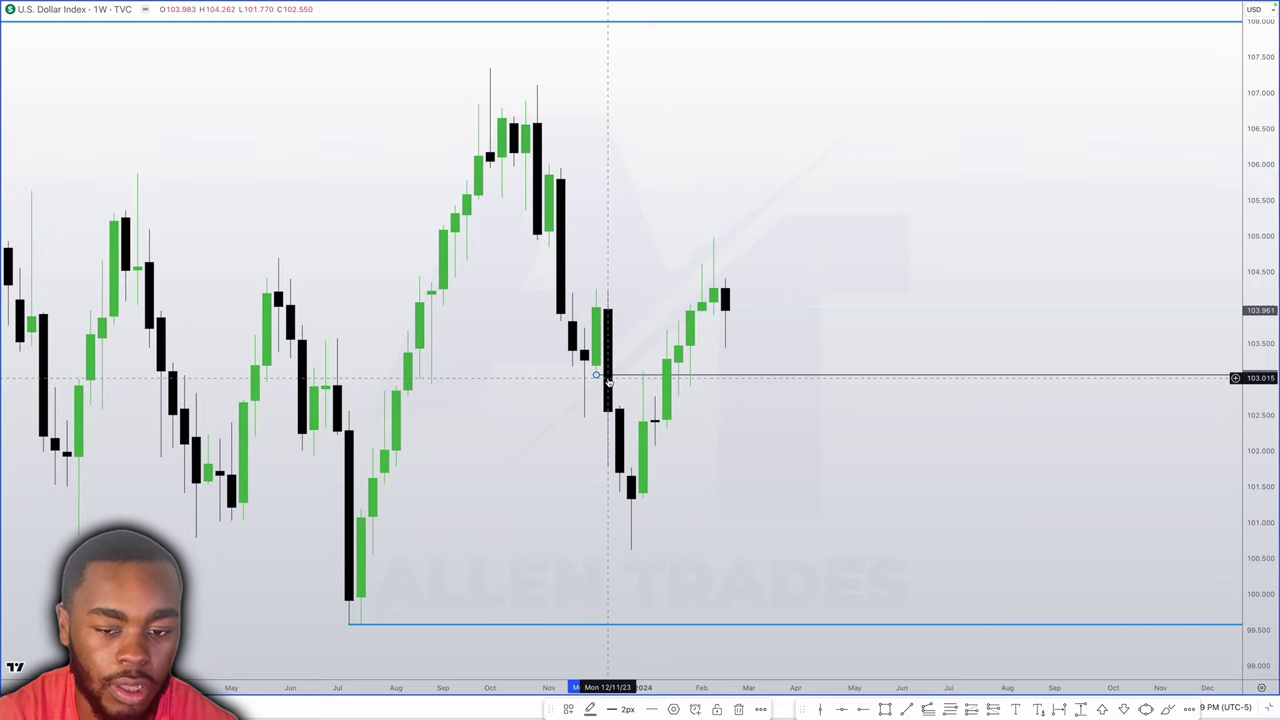
pyautogui.hscroll(1, 597, 378)
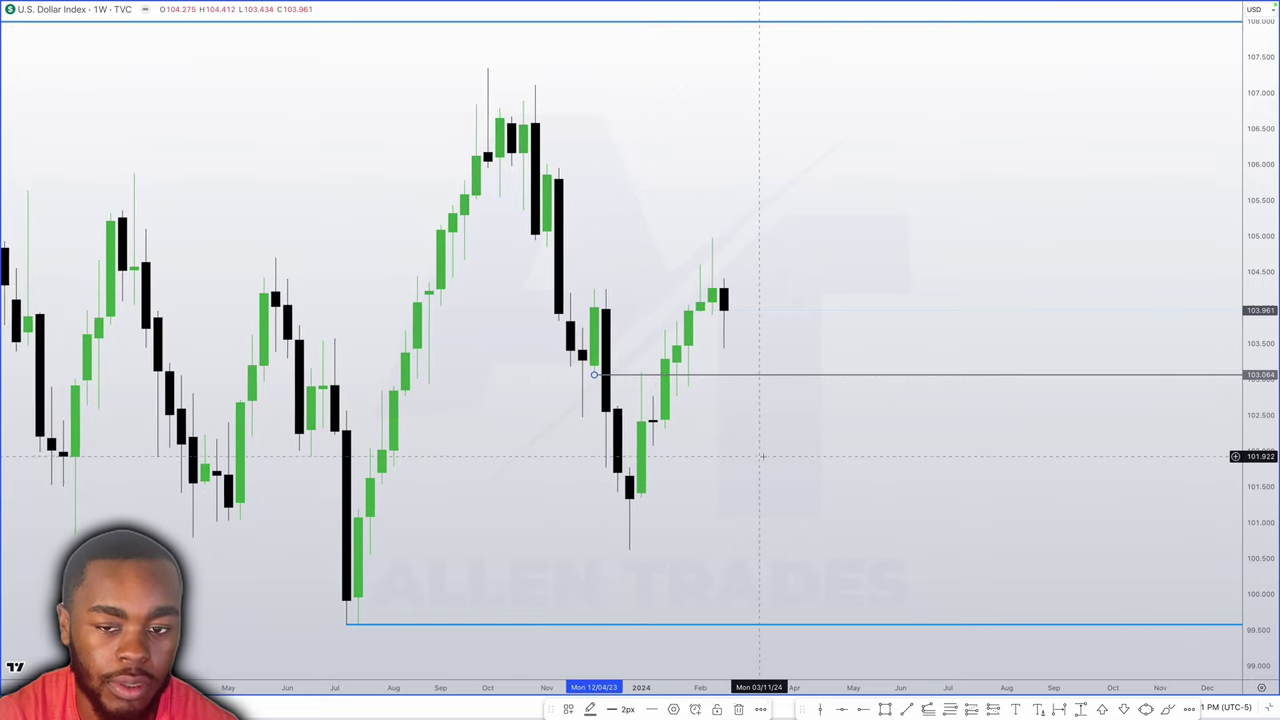
pyautogui.hscroll(-1, 735, 393)
# Mark the weekly gap with bold black horizontal rays at 103.817 from the January 22 high and 103.941 from the February 5 low
pyautogui.click(725, 375)
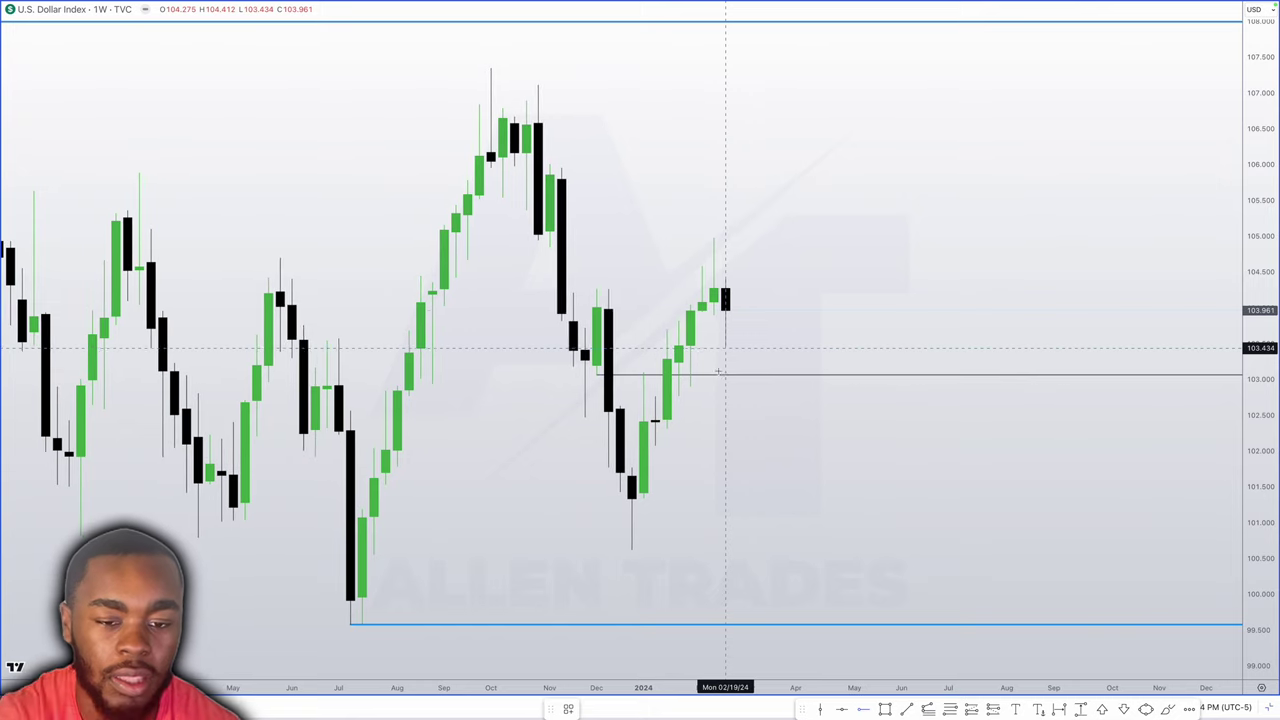
pyautogui.click(680, 321)
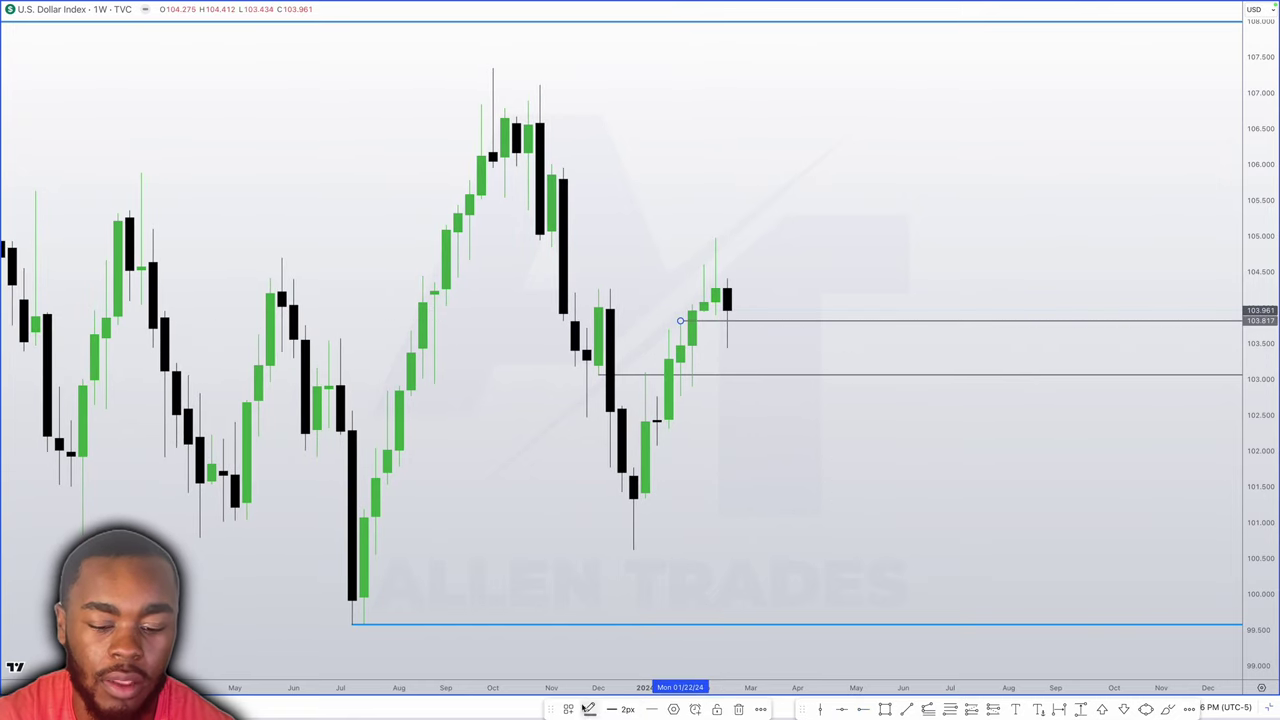
pyautogui.click(568, 709)
pyautogui.click(594, 605)
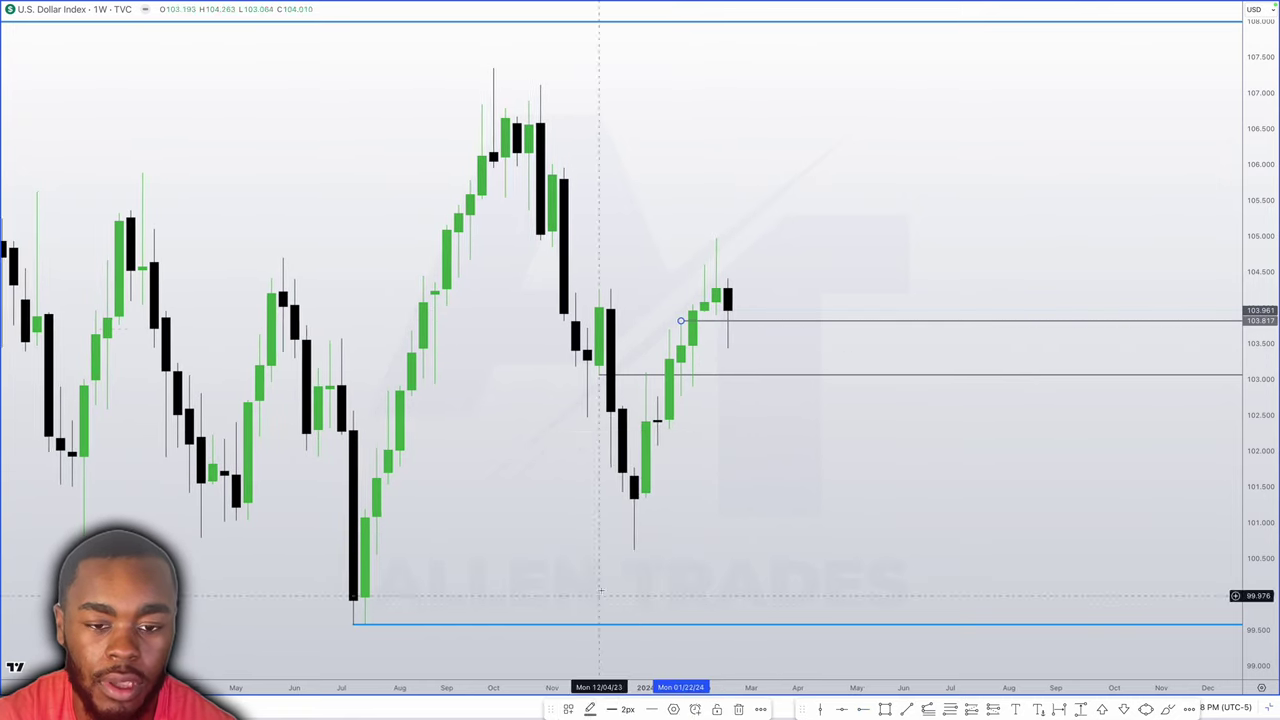
pyautogui.click(731, 325)
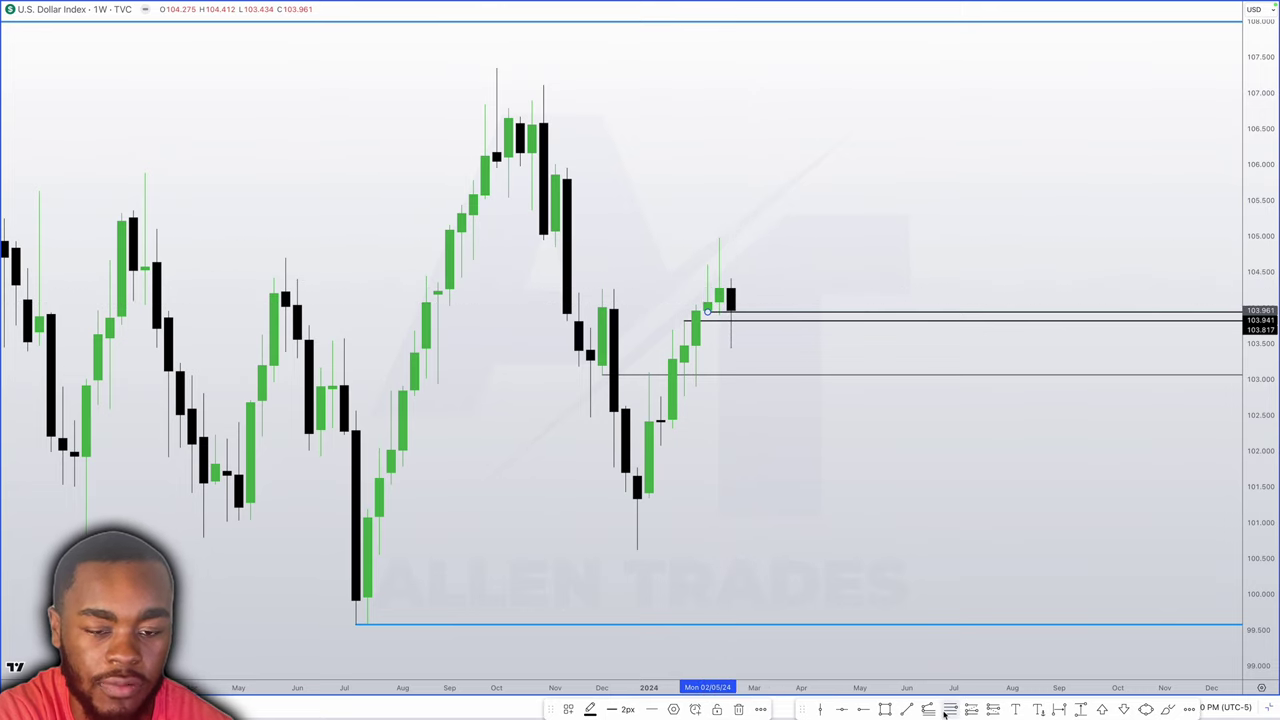
# Draw Fib Retracements over the mid-February upper wick between 104.976 and 104.275, and over the November 6, 2023 candle from 104.848 to 106.006
pyautogui.click(719, 238)
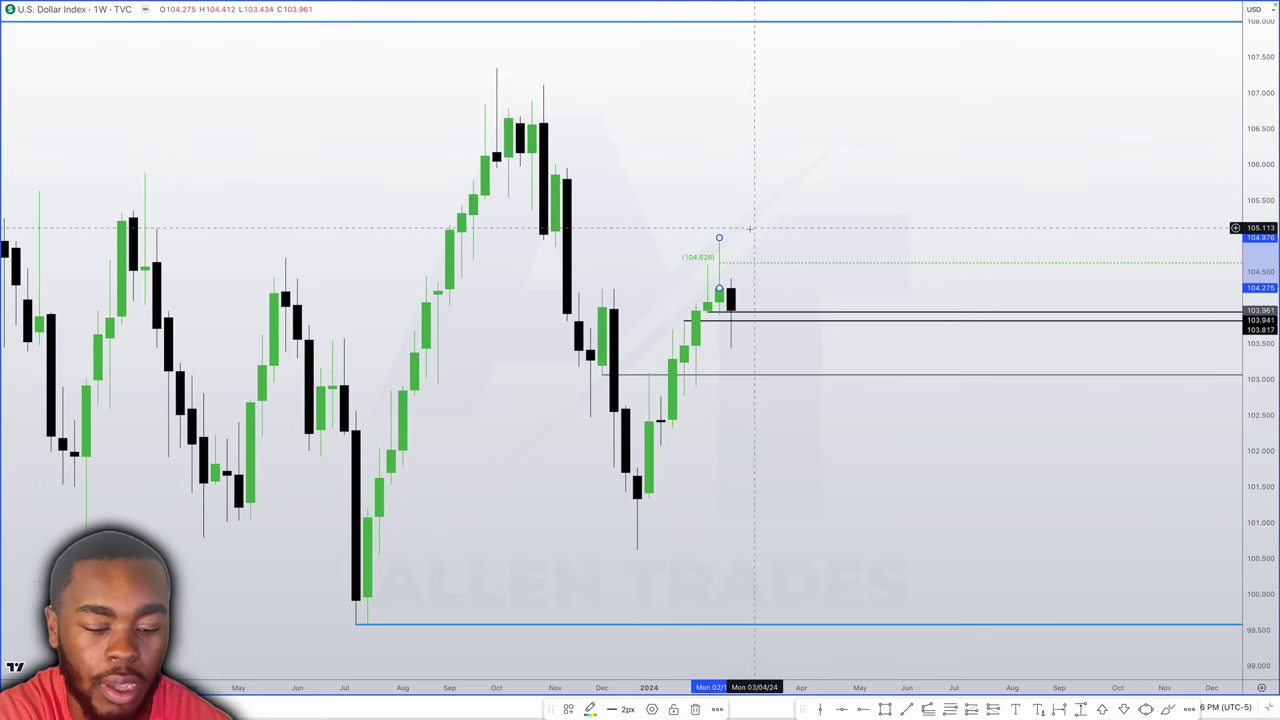
pyautogui.click(950, 709)
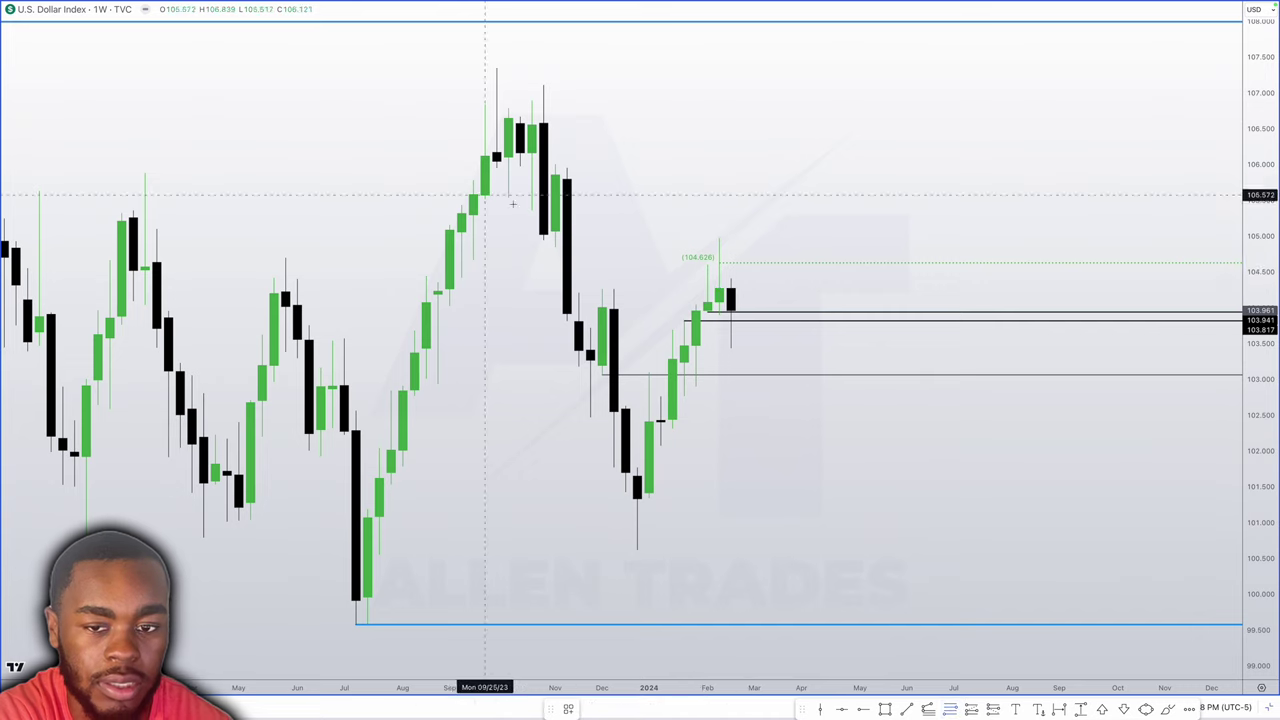
pyautogui.click(555, 246)
pyautogui.click(555, 165)
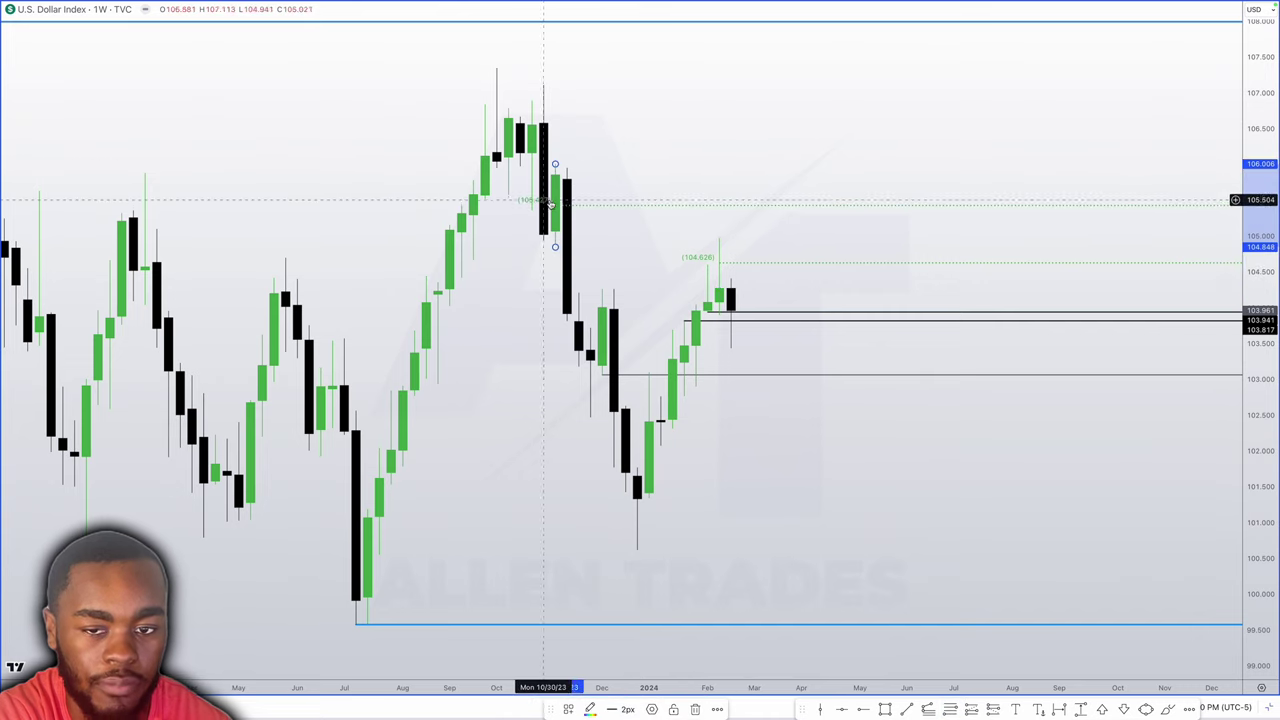
# Review the marked weekly Dollar Index levels and switch the chart to the daily interval
pyautogui.scroll(-3, 800, 190)
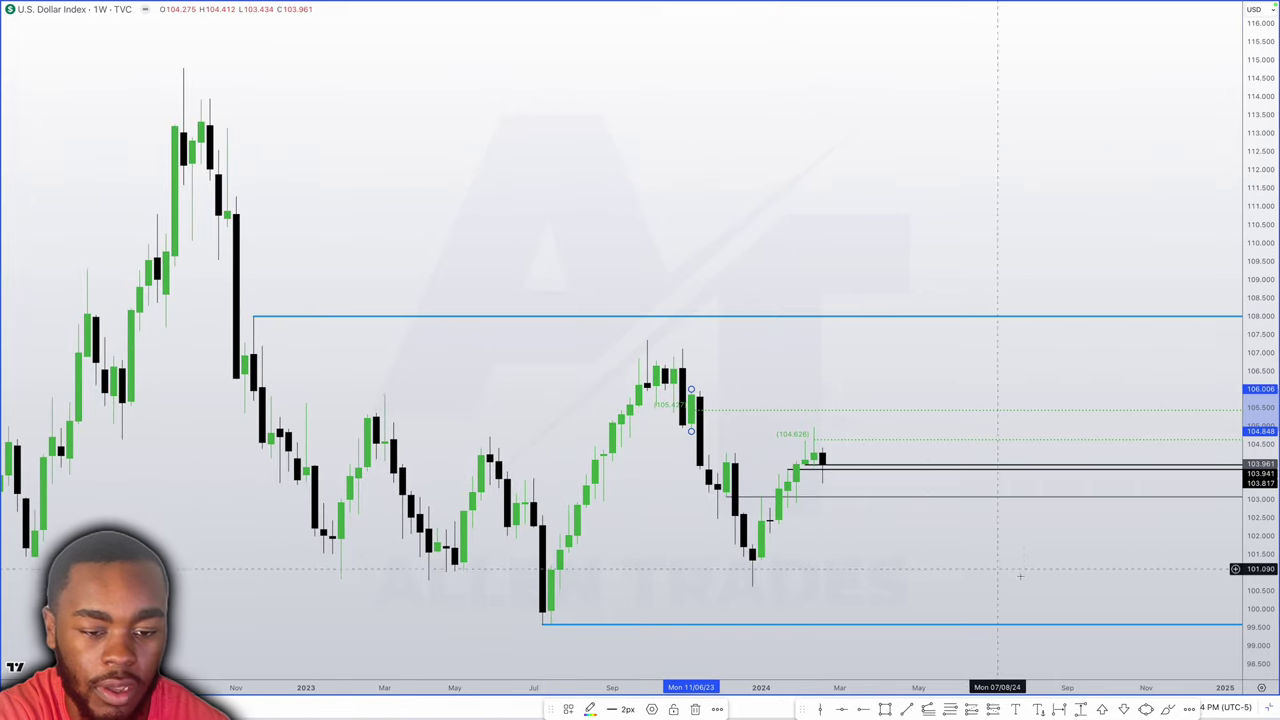
pyautogui.scroll(2, 850, 440)
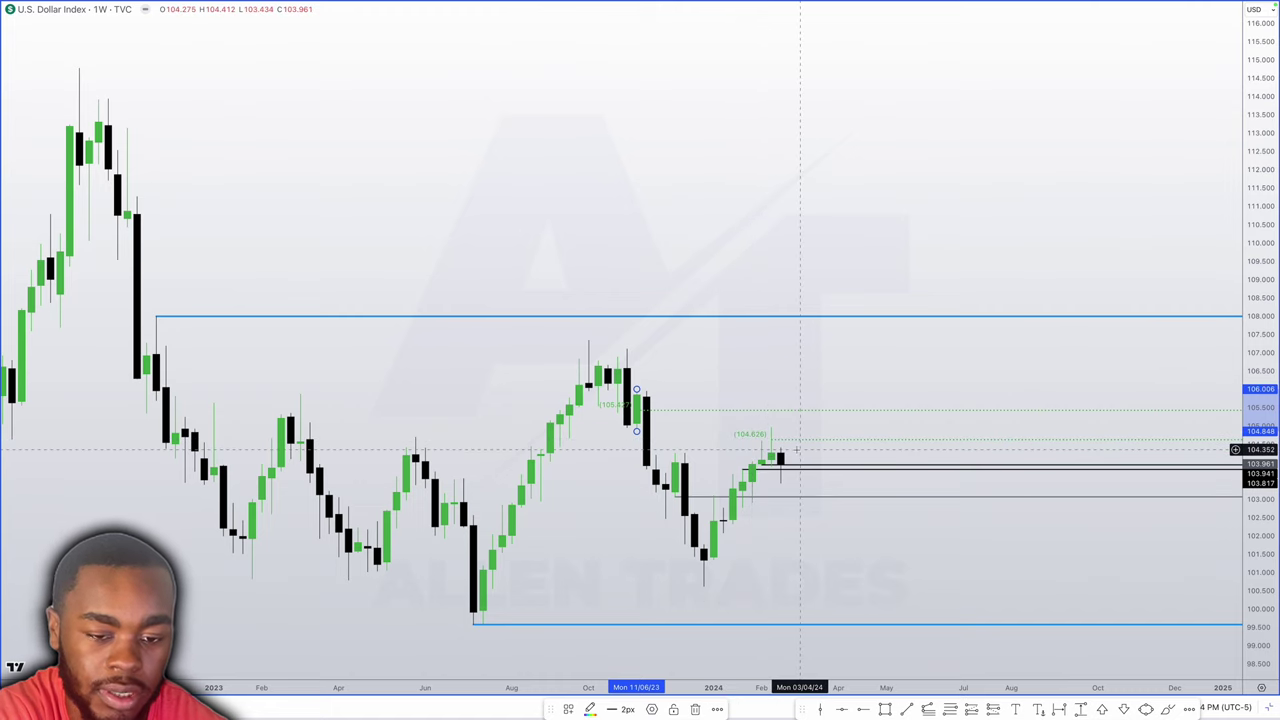
pyautogui.hscroll(2, 800, 435)
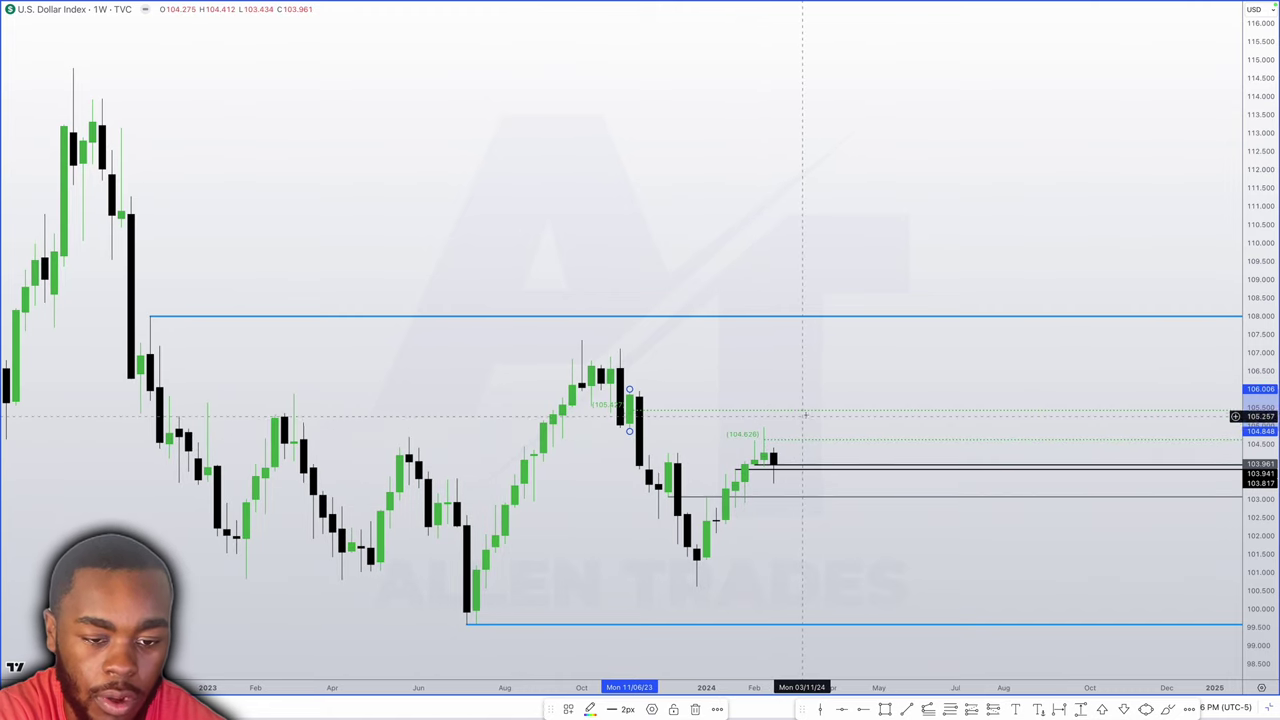
pyautogui.scroll(1, 809, 415)
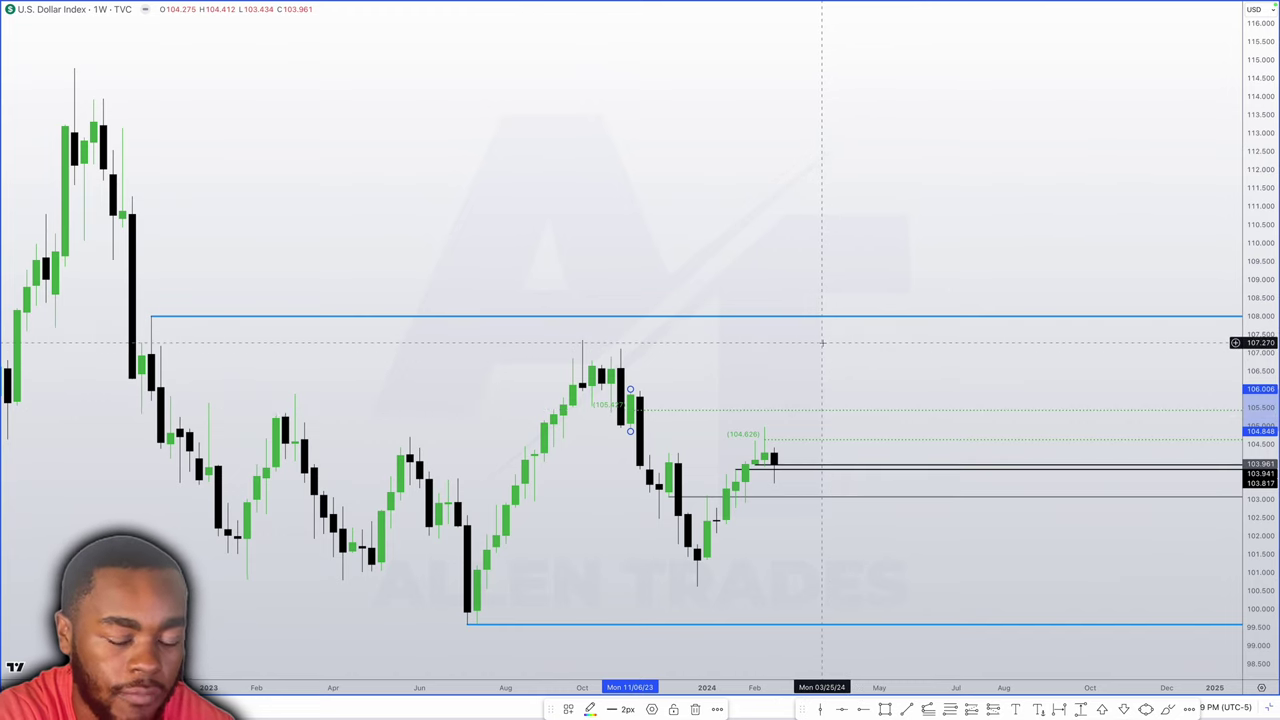
pyautogui.scroll(3, 825, 469)
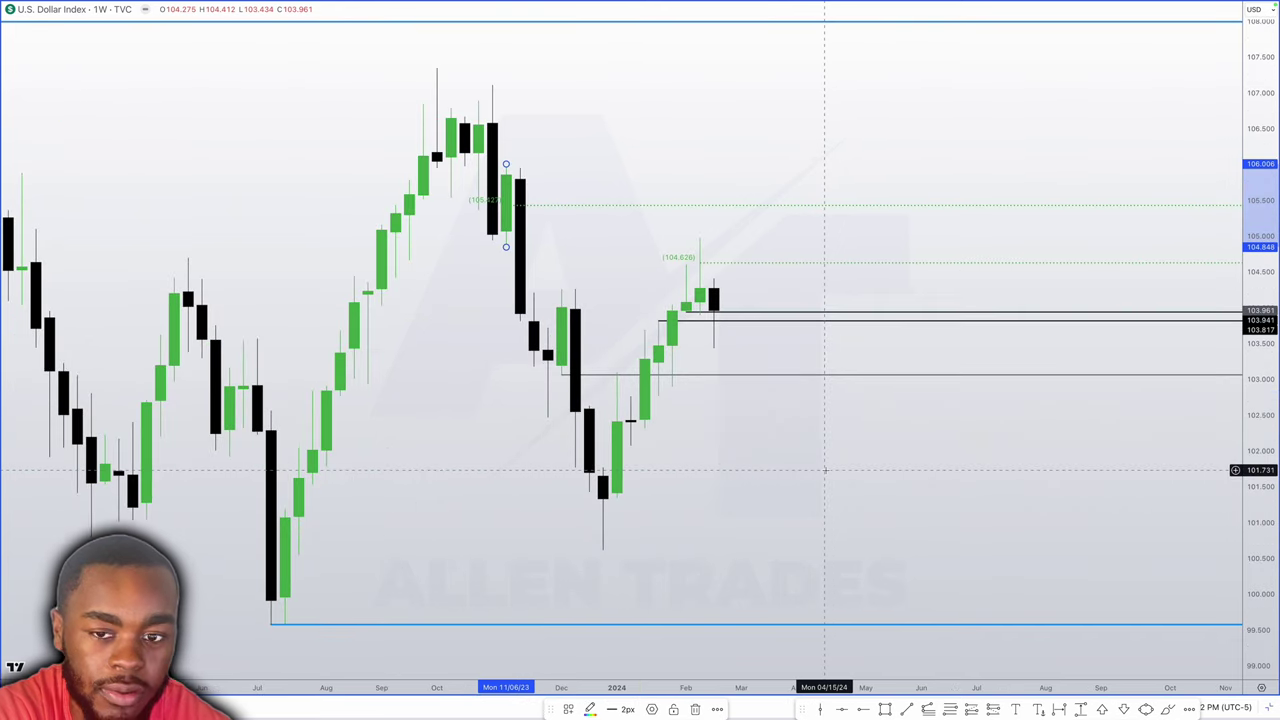
pyautogui.write('1')
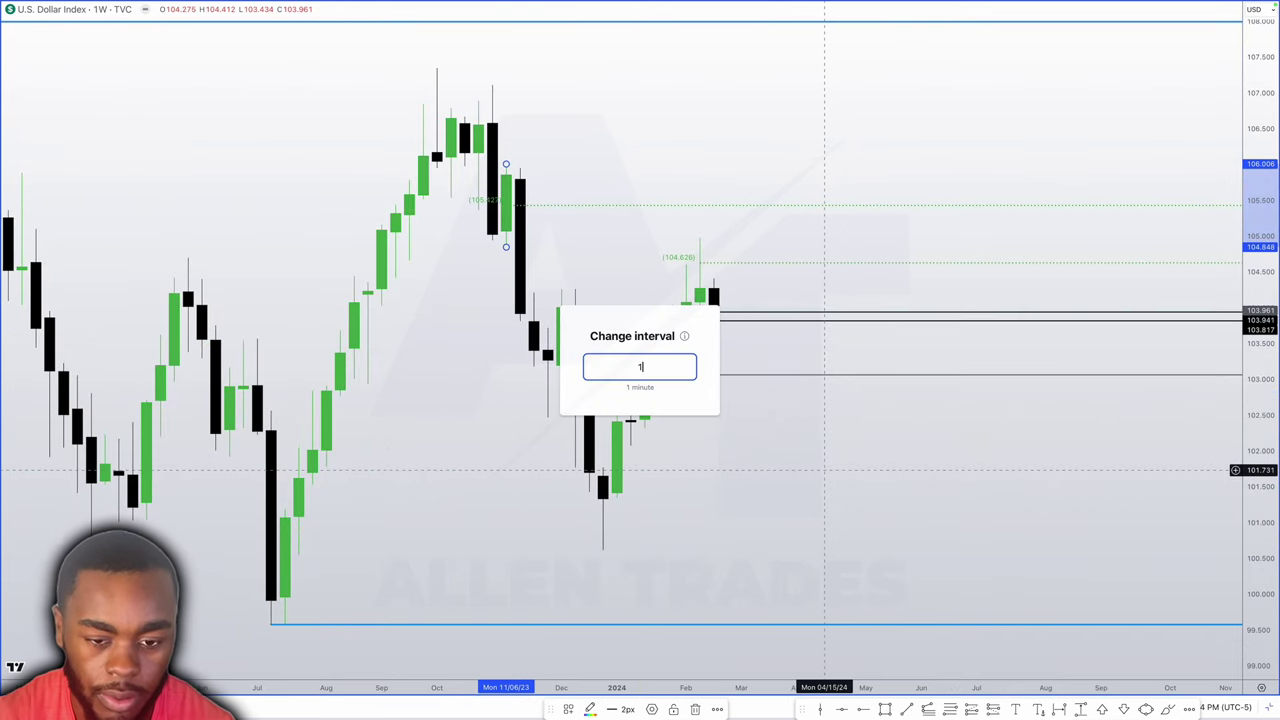
pyautogui.write('d')
pyautogui.press('Return')
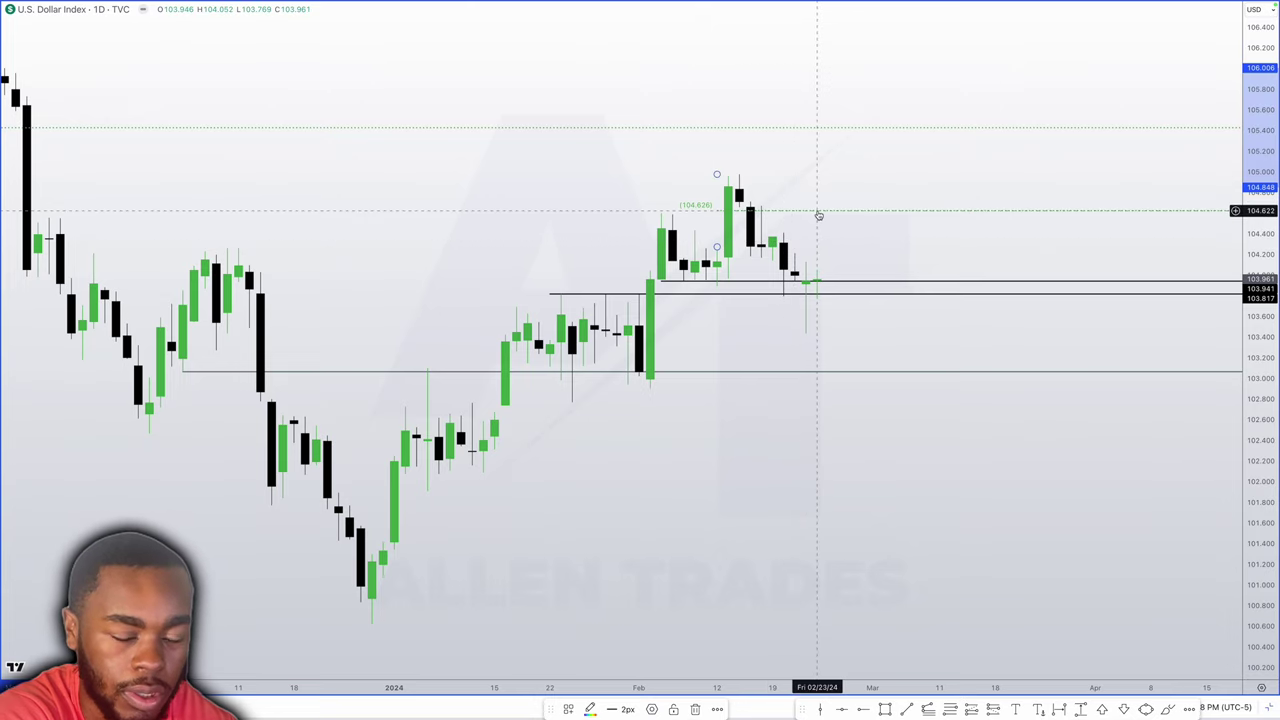
# Place a horizontal ray at 104.316 from the February 20, 2024 daily candle and colour it blue
pyautogui.click(784, 244)
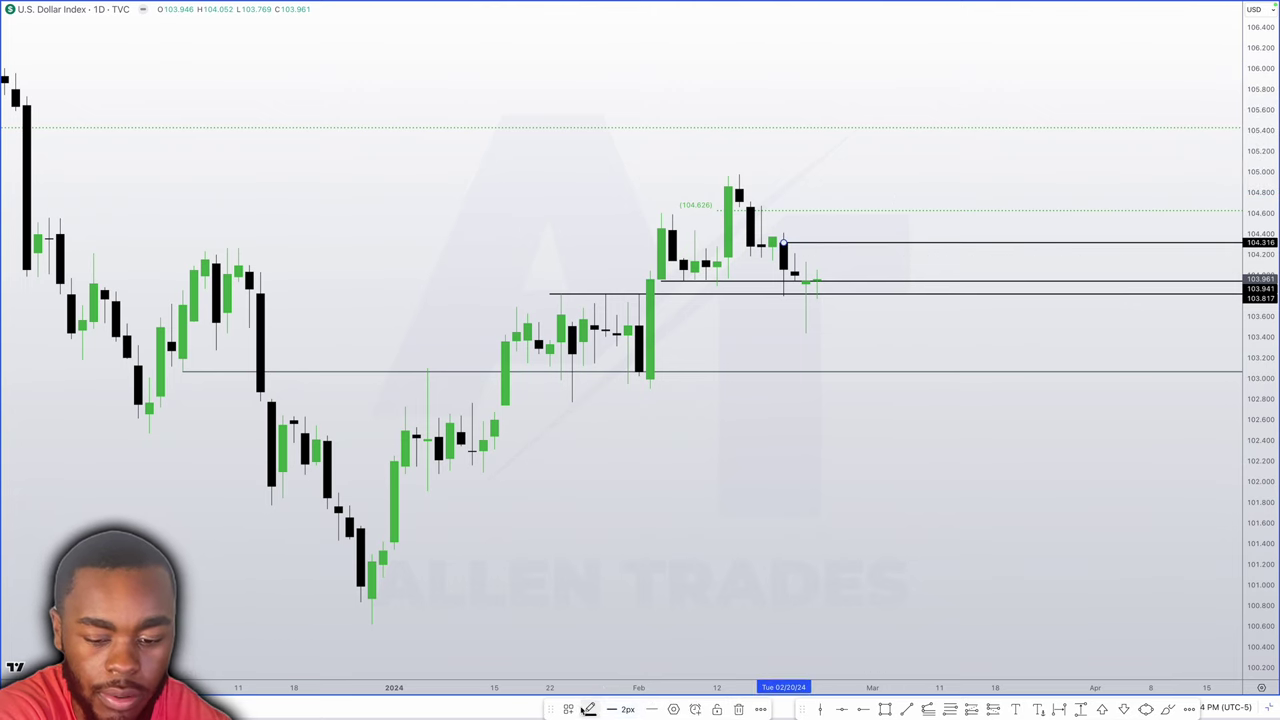
pyautogui.click(790, 242)
pyautogui.scroll(-1, 848, 243)
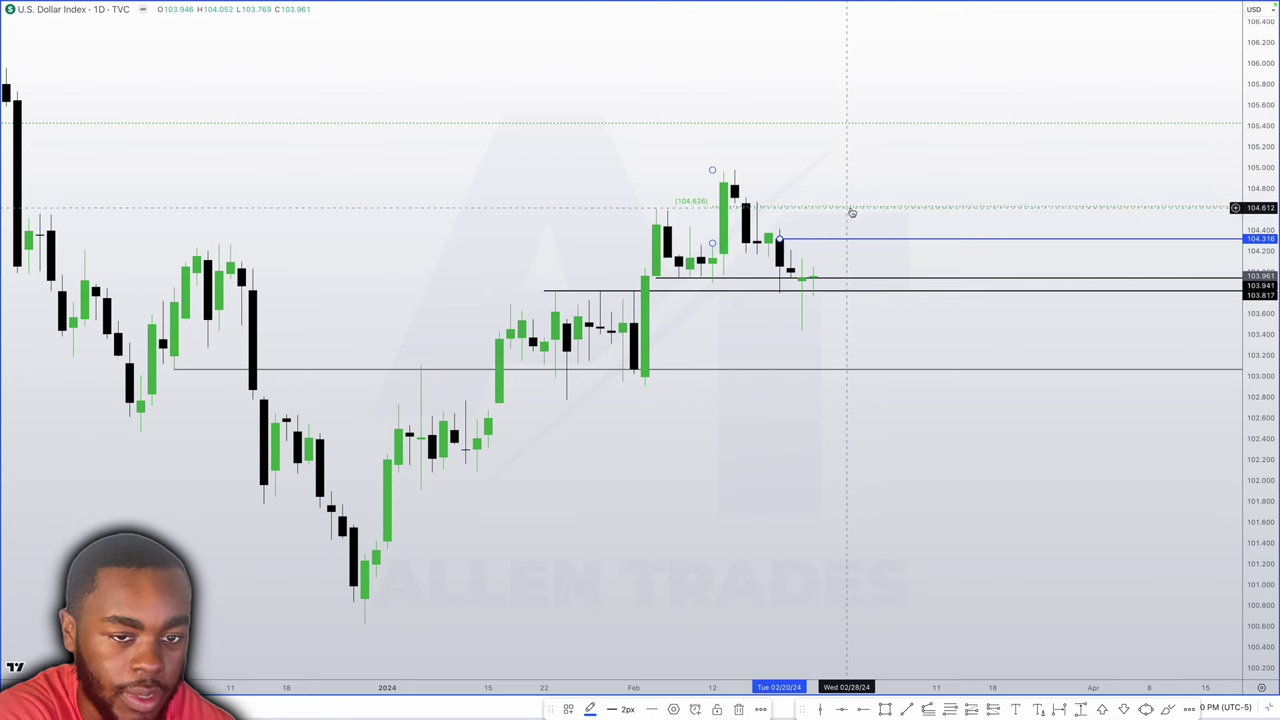
# Examine the daily Dollar Index swings from late 2022 to February 2024 against the marked levels and the thick blue boundary lines
pyautogui.scroll(-1, 852, 208)
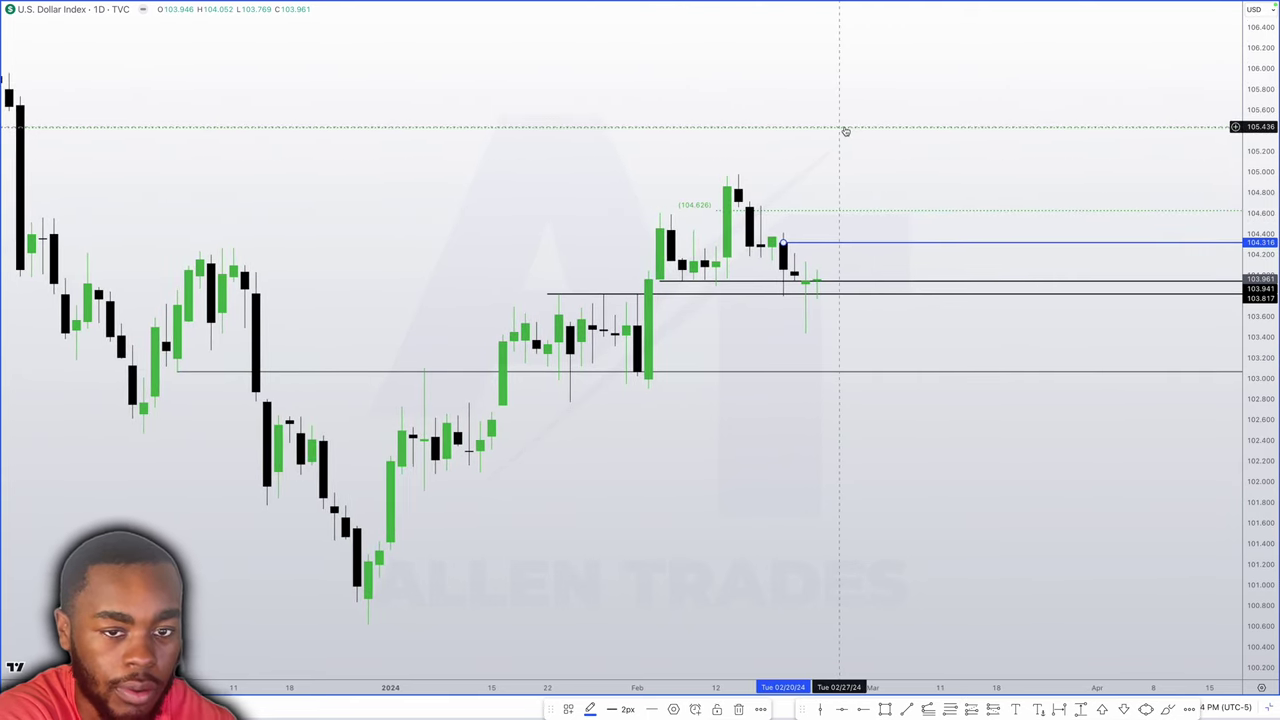
pyautogui.scroll(-1, 838, 141)
pyautogui.scroll(-2, 838, 141)
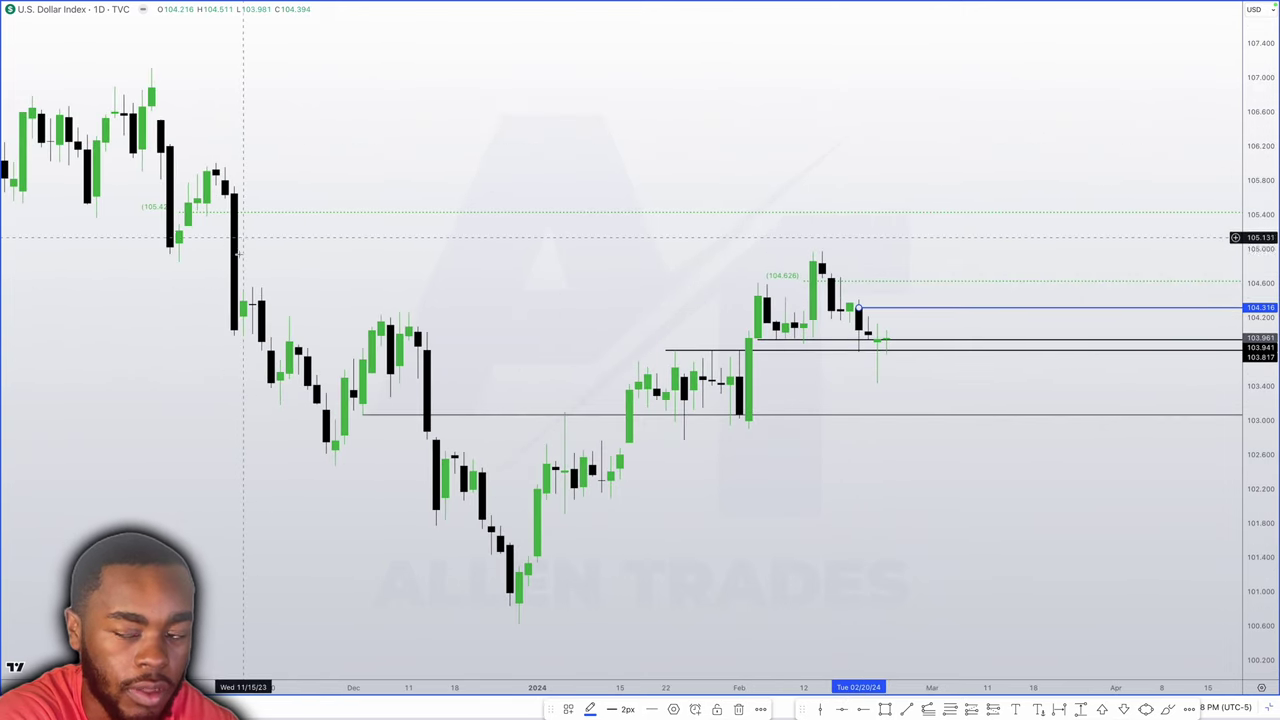
pyautogui.scroll(-1, 871, 229)
pyautogui.scroll(-1, 903, 230)
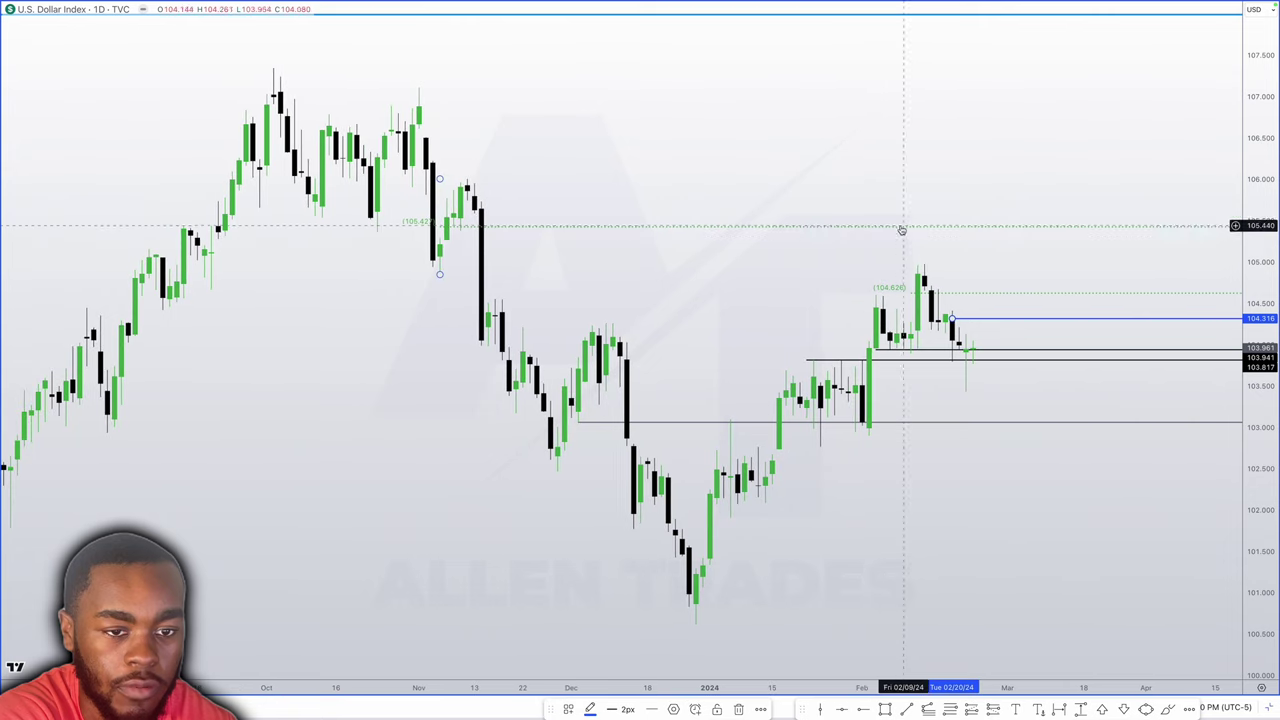
pyautogui.scroll(-1, 871, 123)
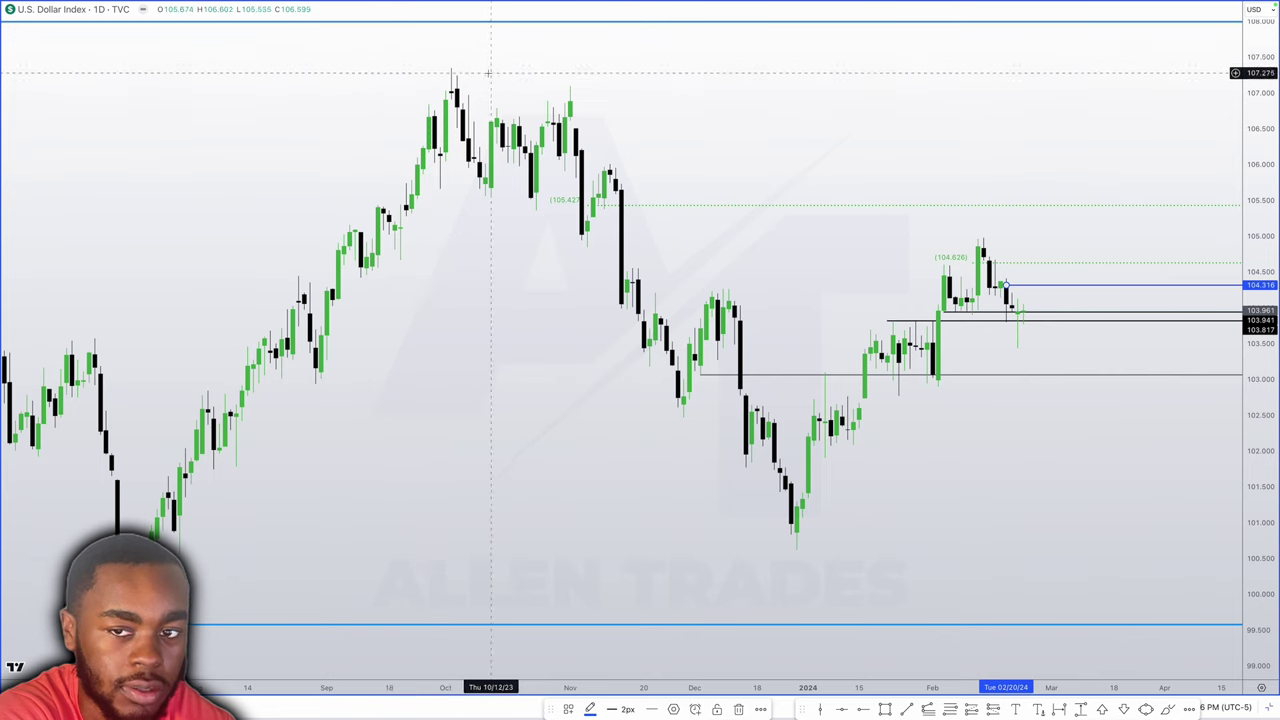
pyautogui.hscroll(-1, 600, 103)
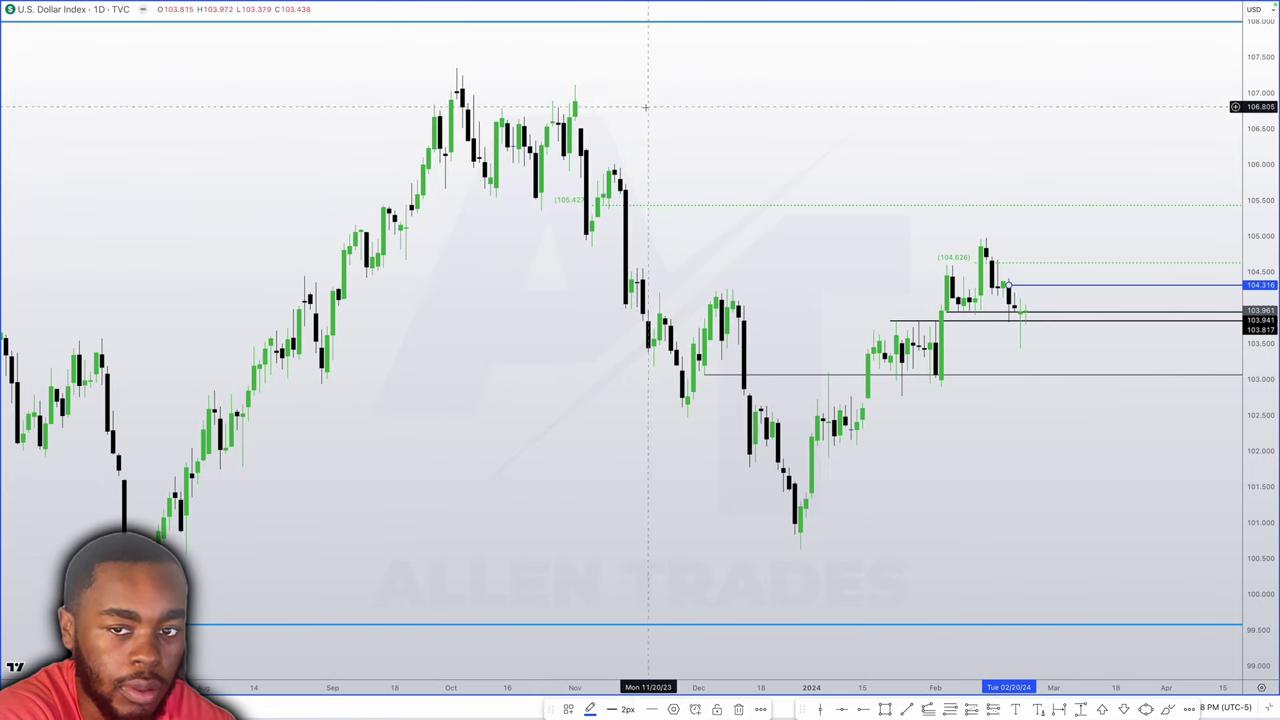
pyautogui.scroll(-3, 1070, 233)
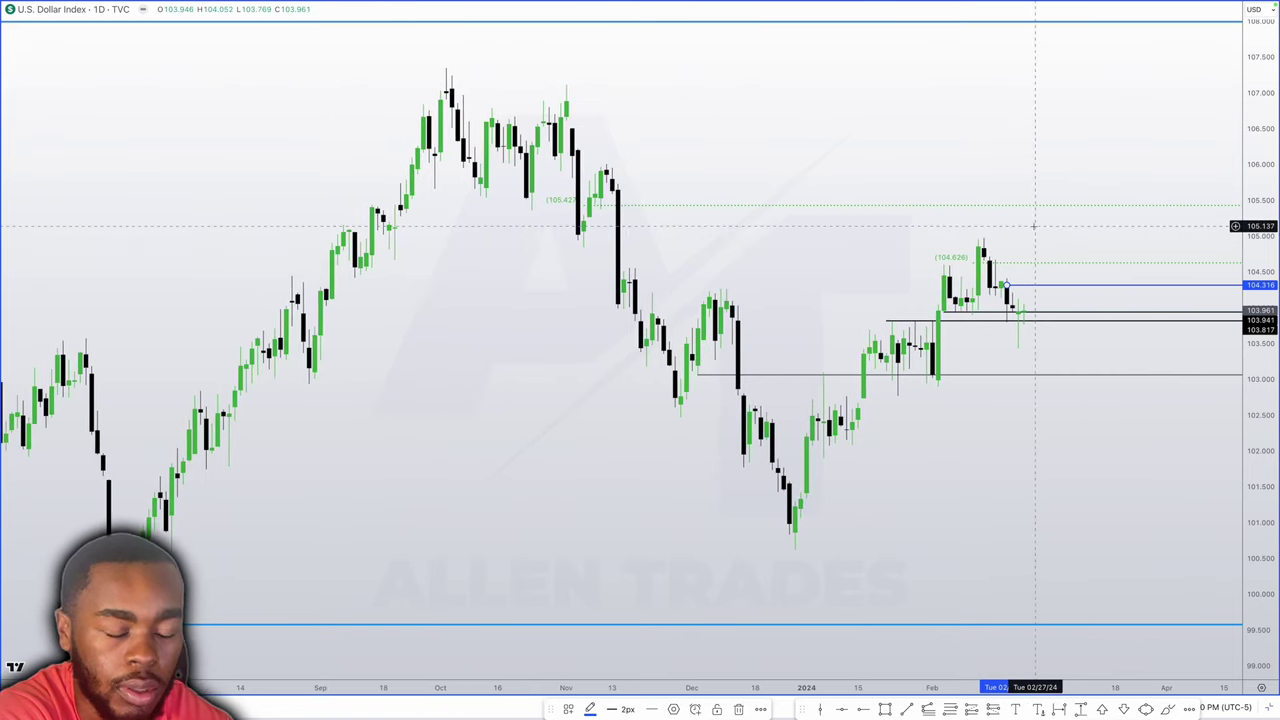
pyautogui.scroll(-8, 1008, 124)
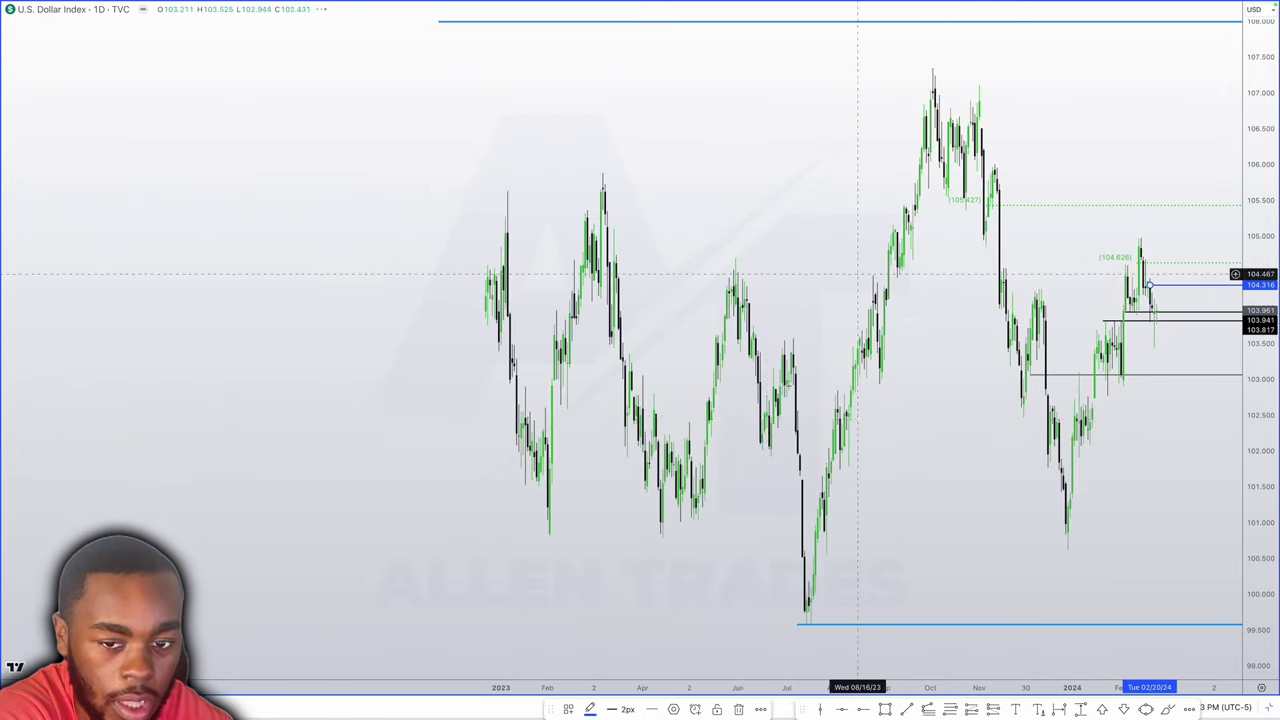
pyautogui.scroll(8, 1009, 357)
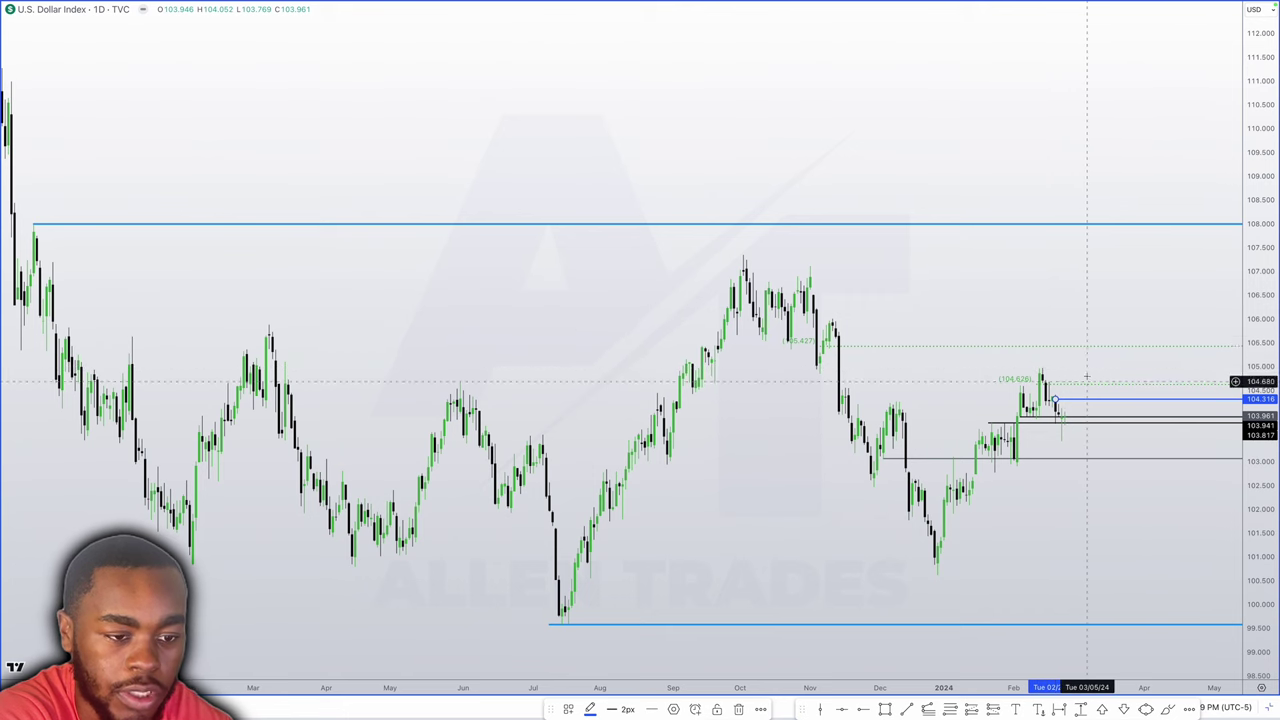
pyautogui.scroll(2, 1160, 300)
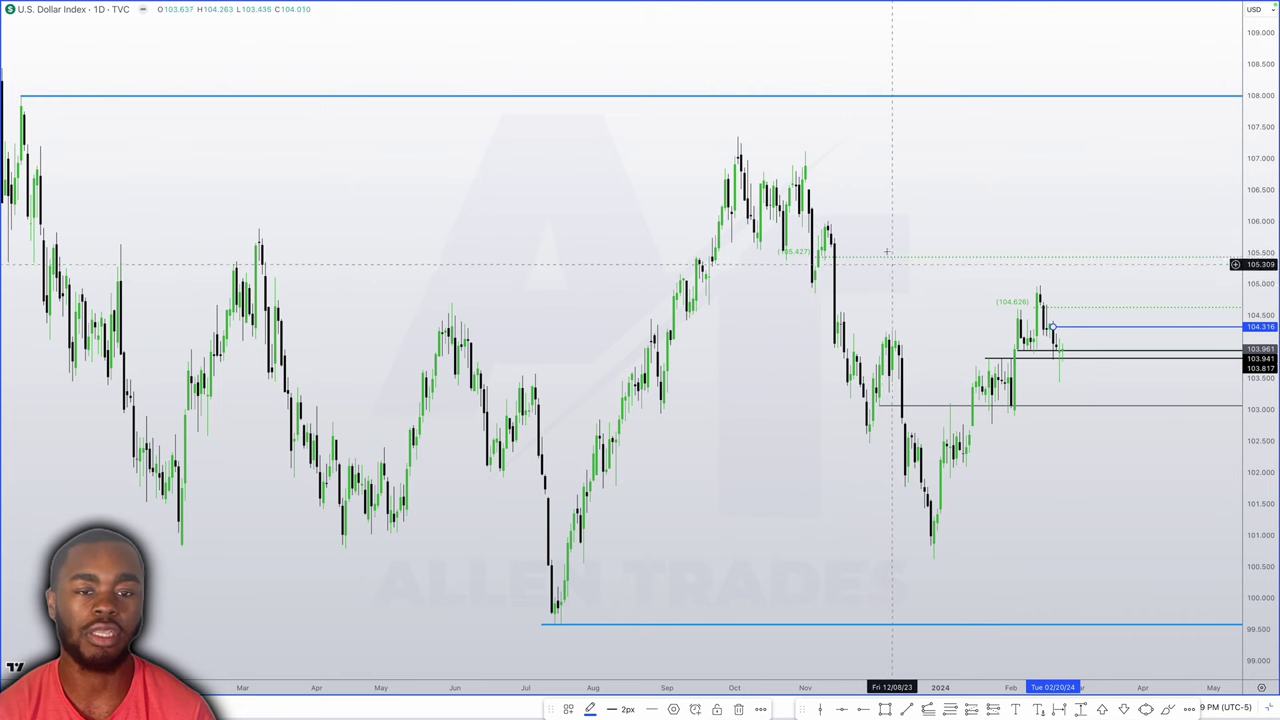
pyautogui.scroll(2, 875, 160)
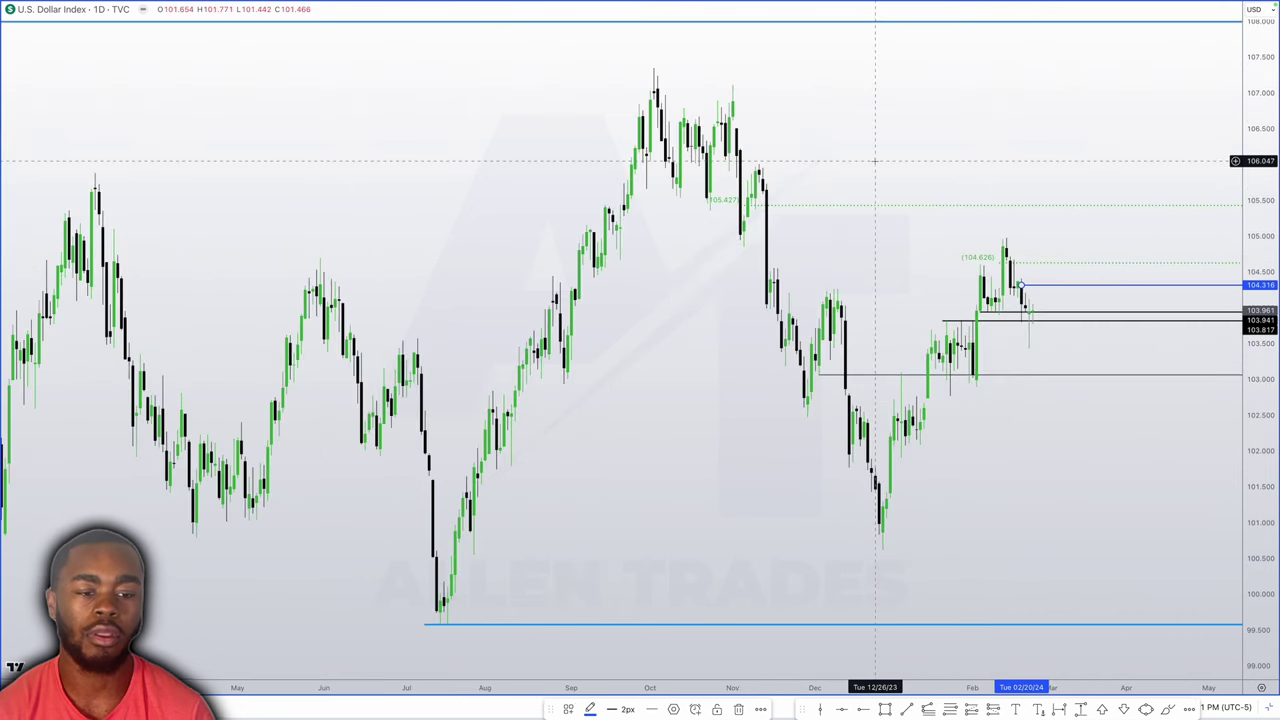
pyautogui.scroll(2, 875, 160)
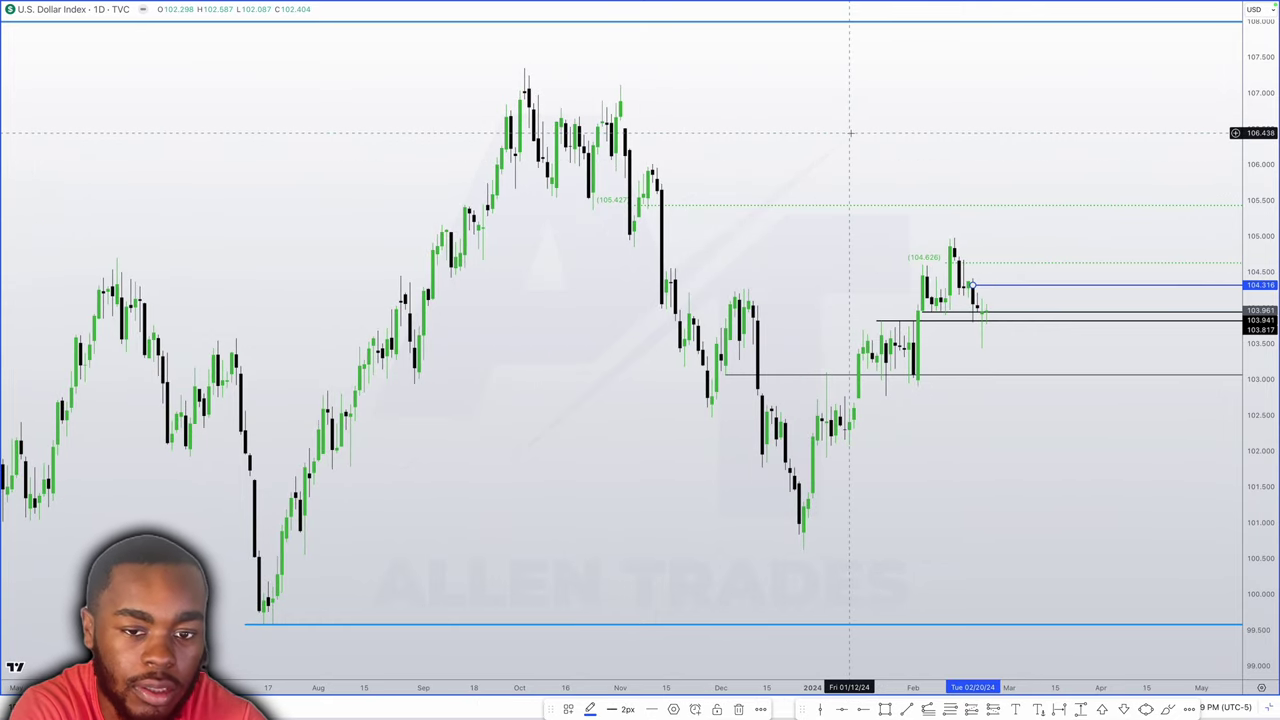
pyautogui.scroll(-5, 850, 132)
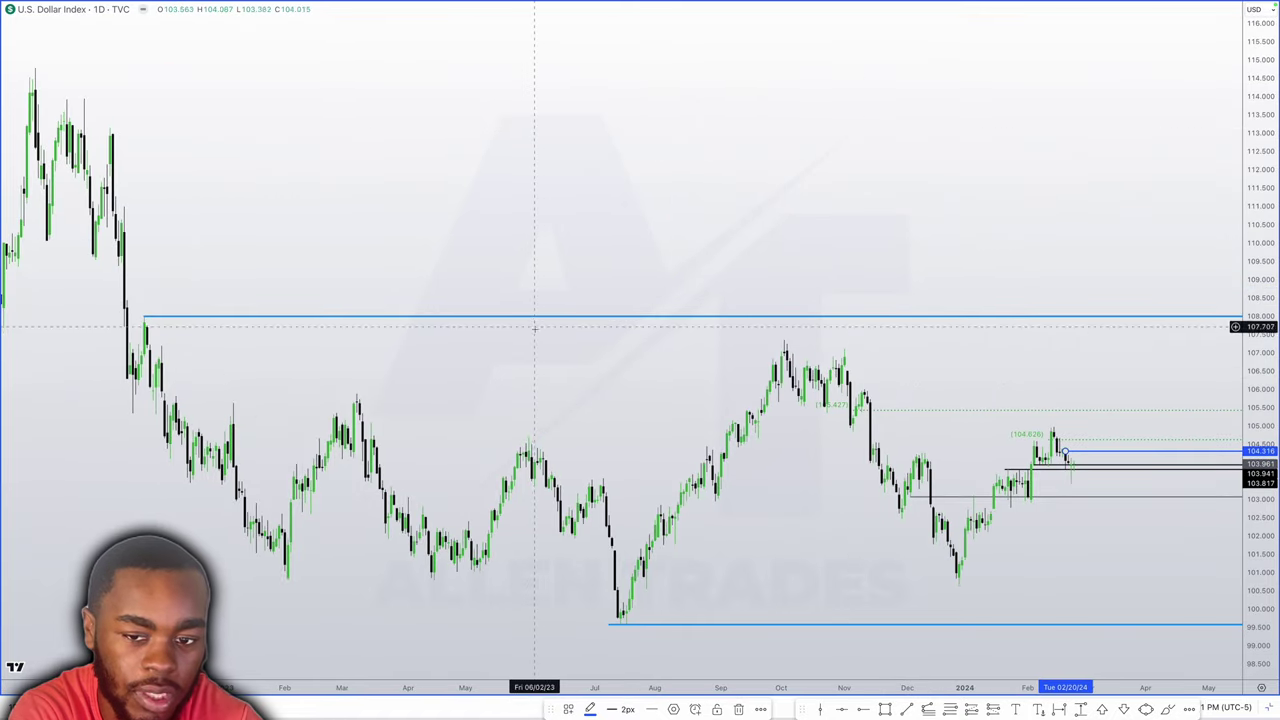
pyautogui.hscroll(-1, 902, 418)
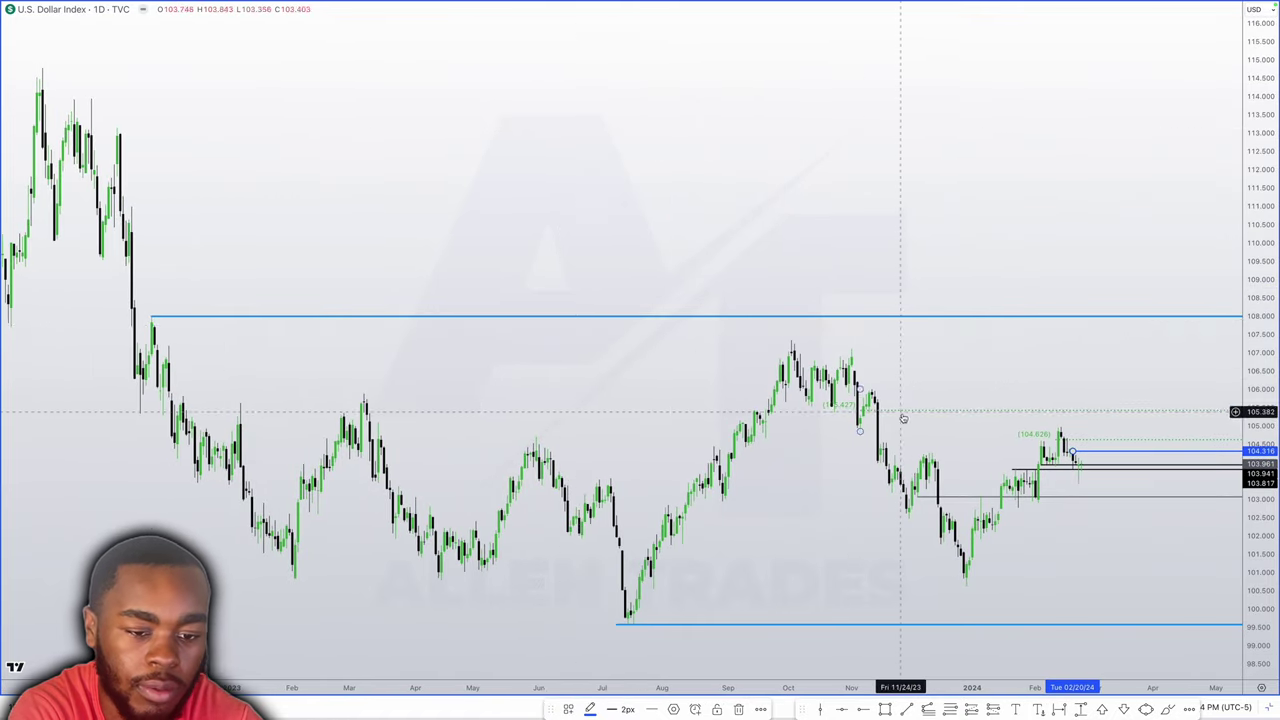
pyautogui.scroll(4, 902, 418)
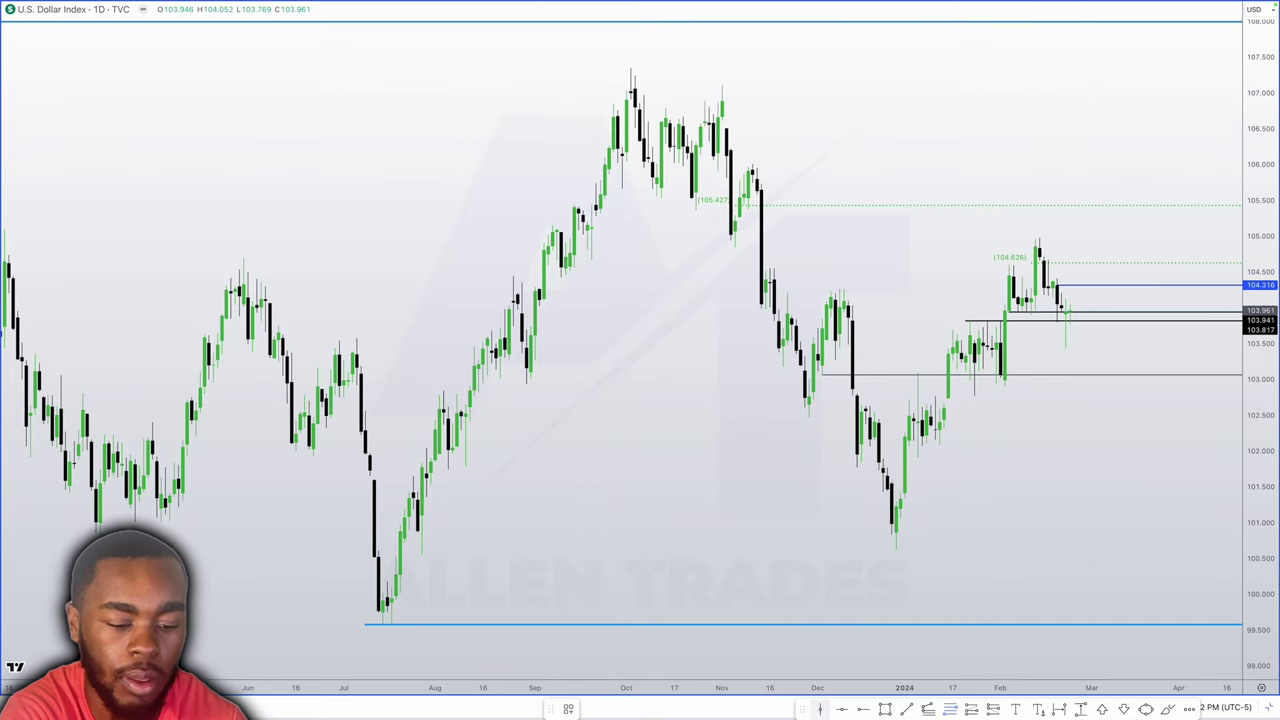
# Clear the trial Fib Retracement, the earlier retracements and the thin rays from the daily chart, keeping the two thick blue levels
pyautogui.click(971, 708)
pyautogui.click(1004, 529)
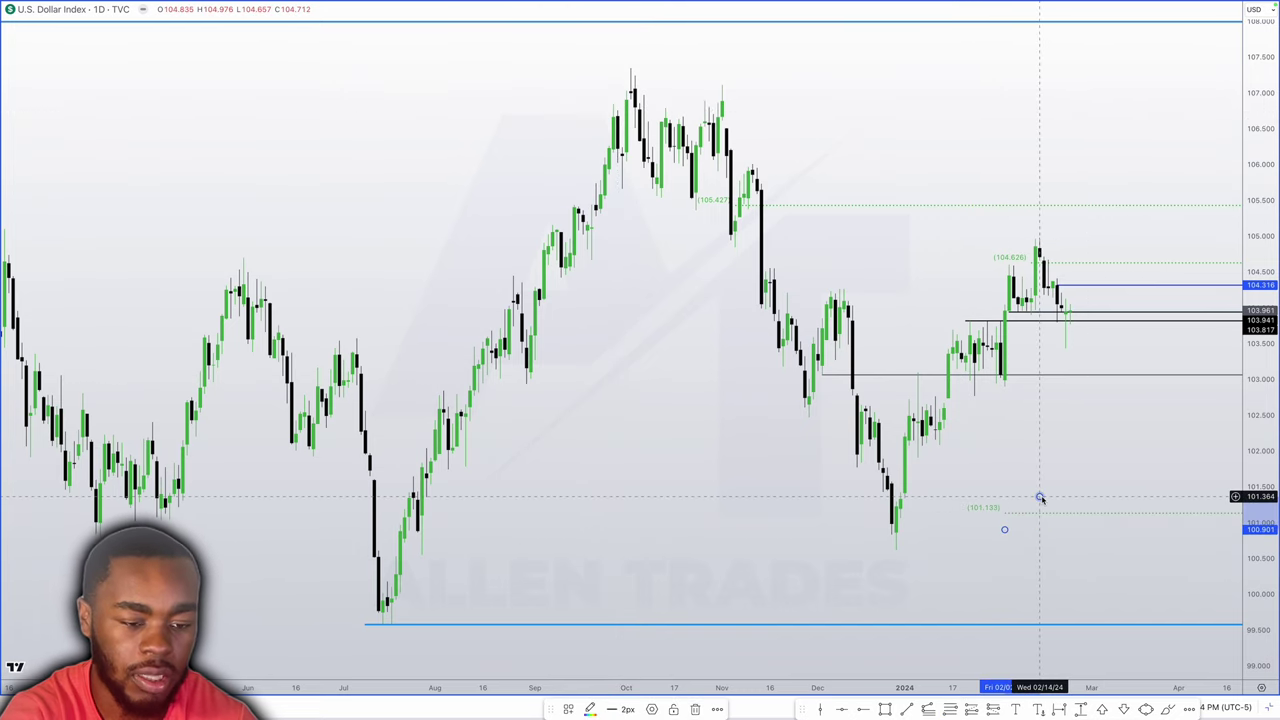
pyautogui.press('Delete')
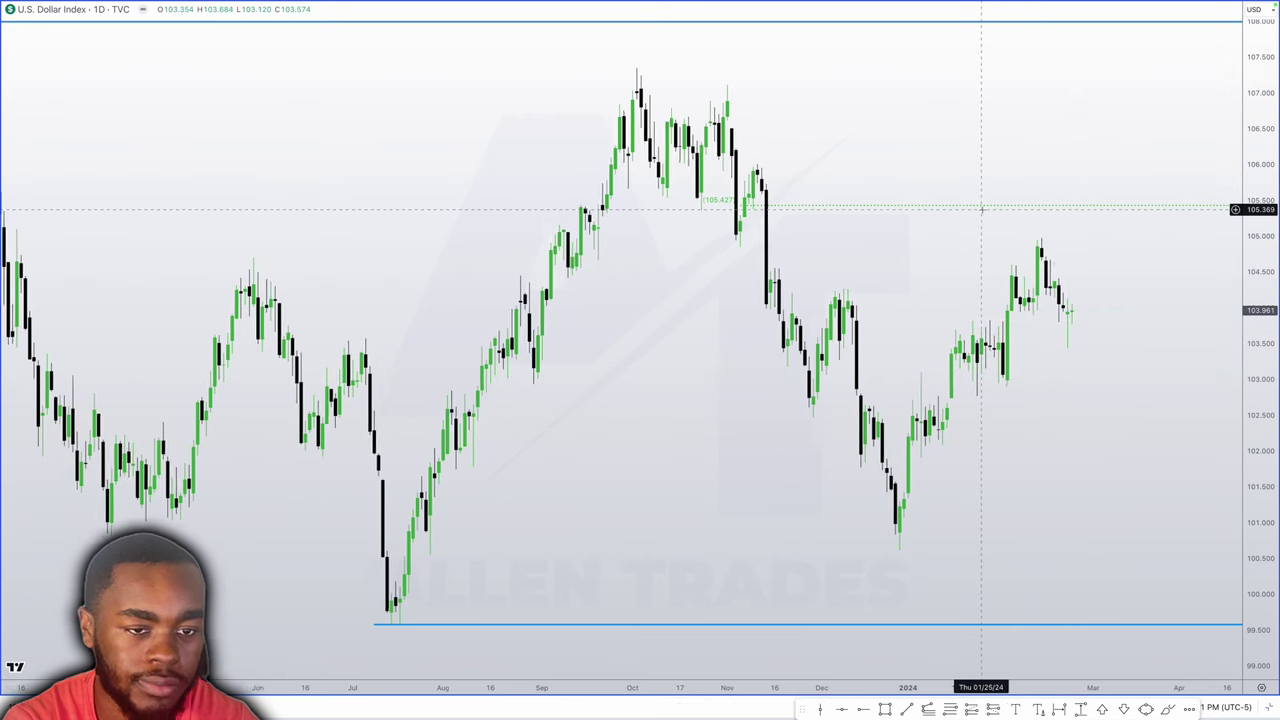
pyautogui.hscroll(3, 985, 212)
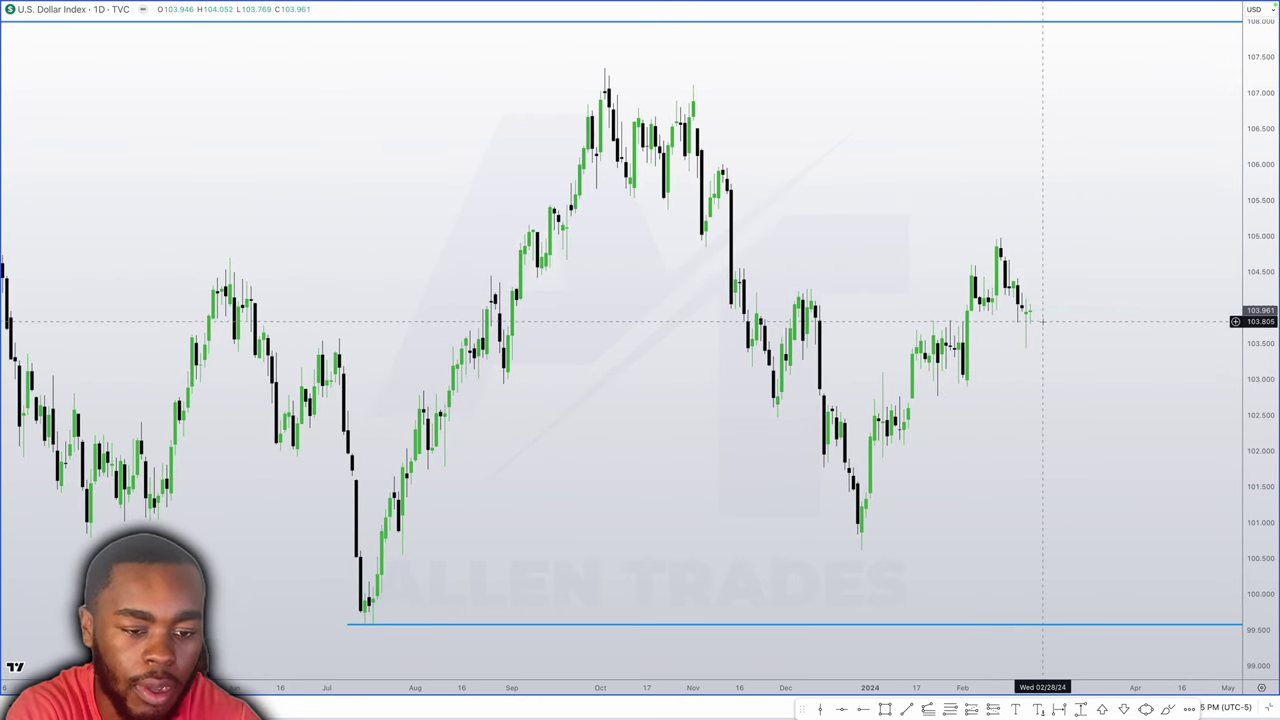
pyautogui.scroll(1, 1036, 317)
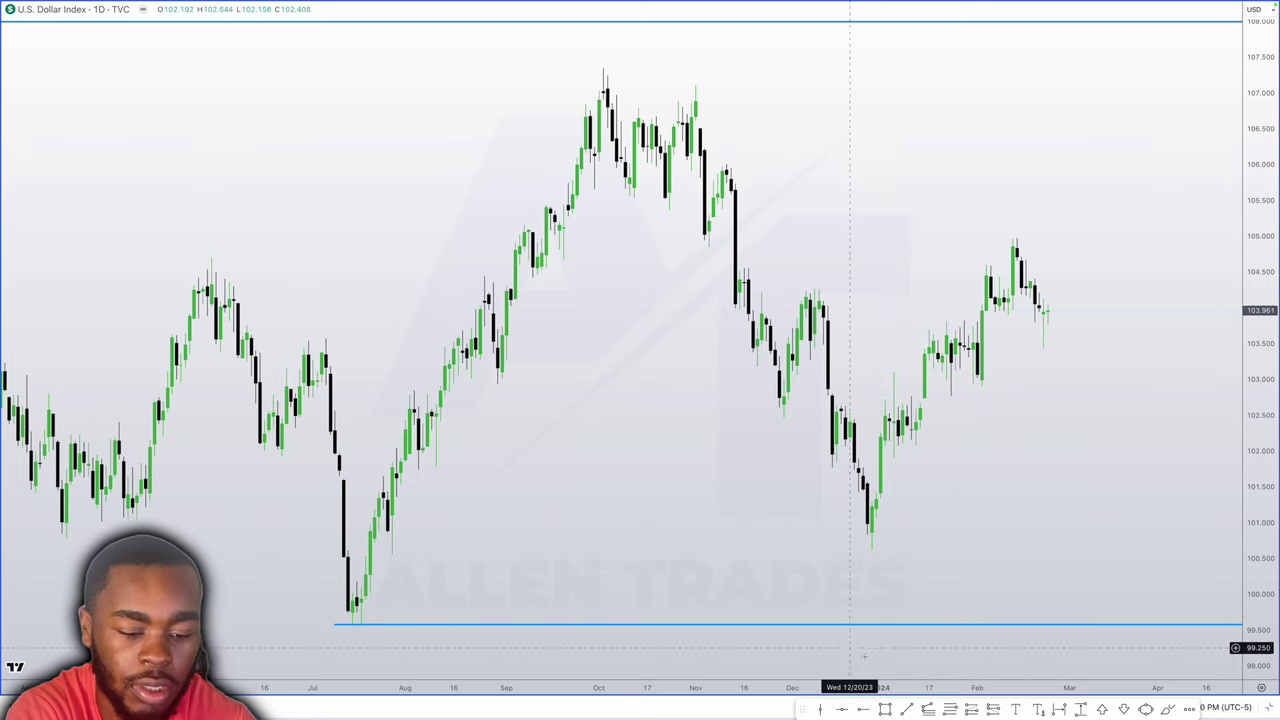
# Draw an orange rectangle over the late-December low from 100.981 to 100.518 and a green one under the early-January lows from 102.075 to 101.843
pyautogui.click(885, 709)
pyautogui.moveTo(828, 524); pyautogui.dragTo(921, 557)
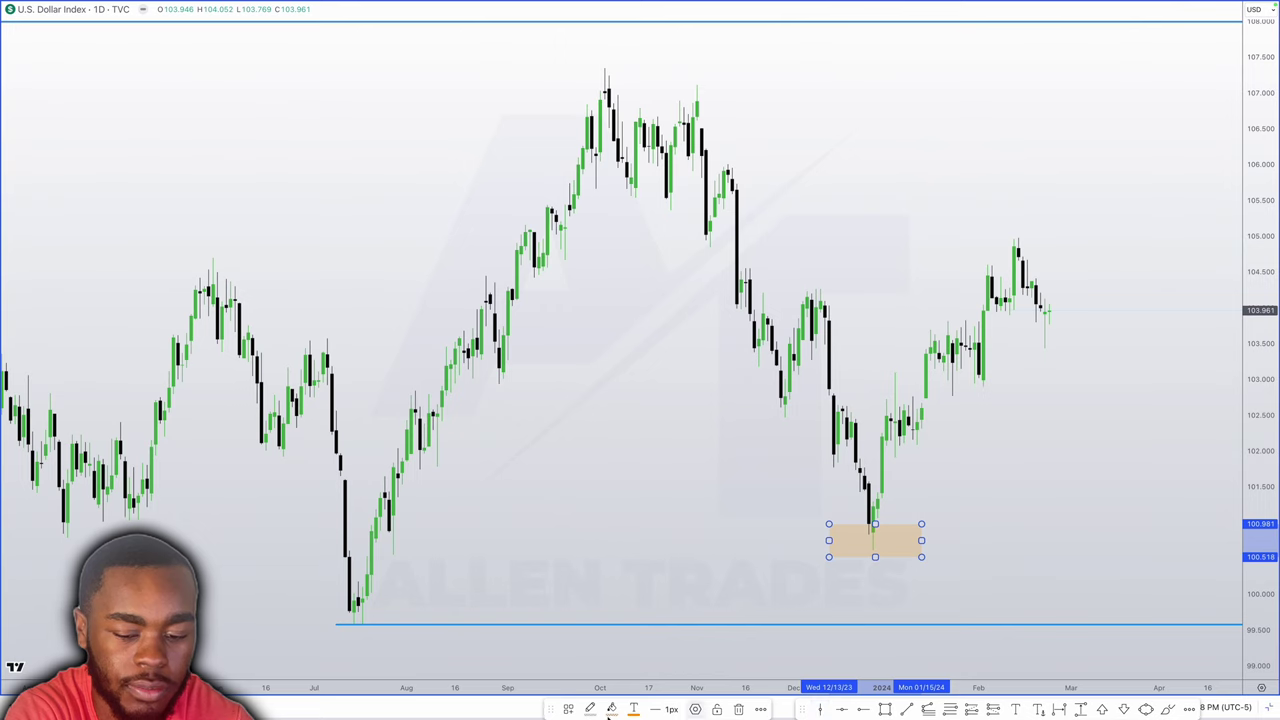
pyautogui.click(612, 709)
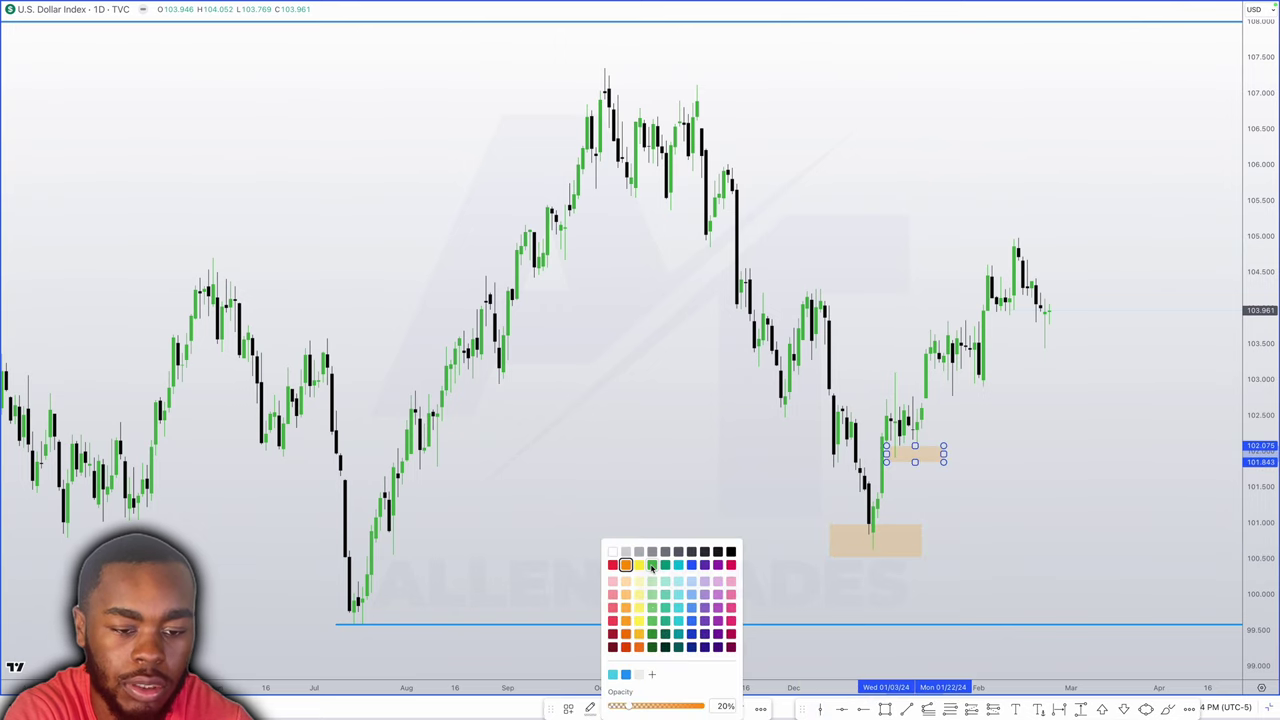
pyautogui.click(652, 566)
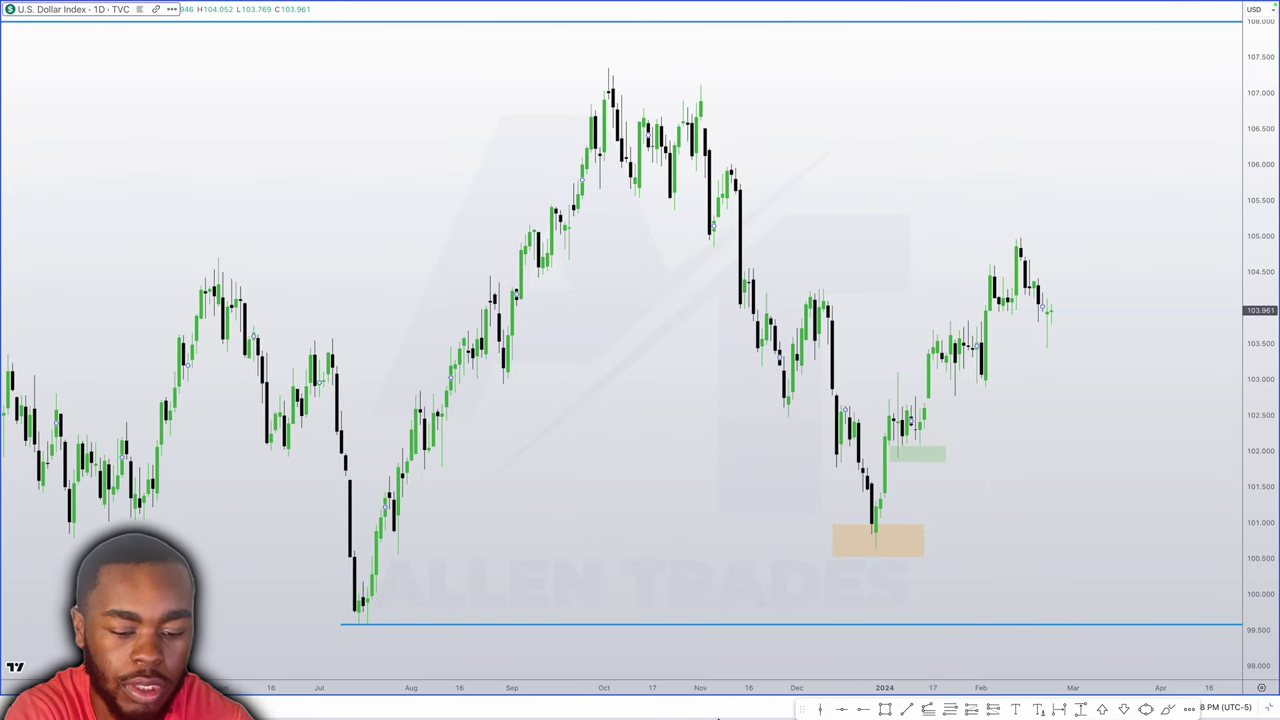
# Box the late-January lows with a rectangle from 103.147 to 102.800 and fill it red
pyautogui.click(613, 709)
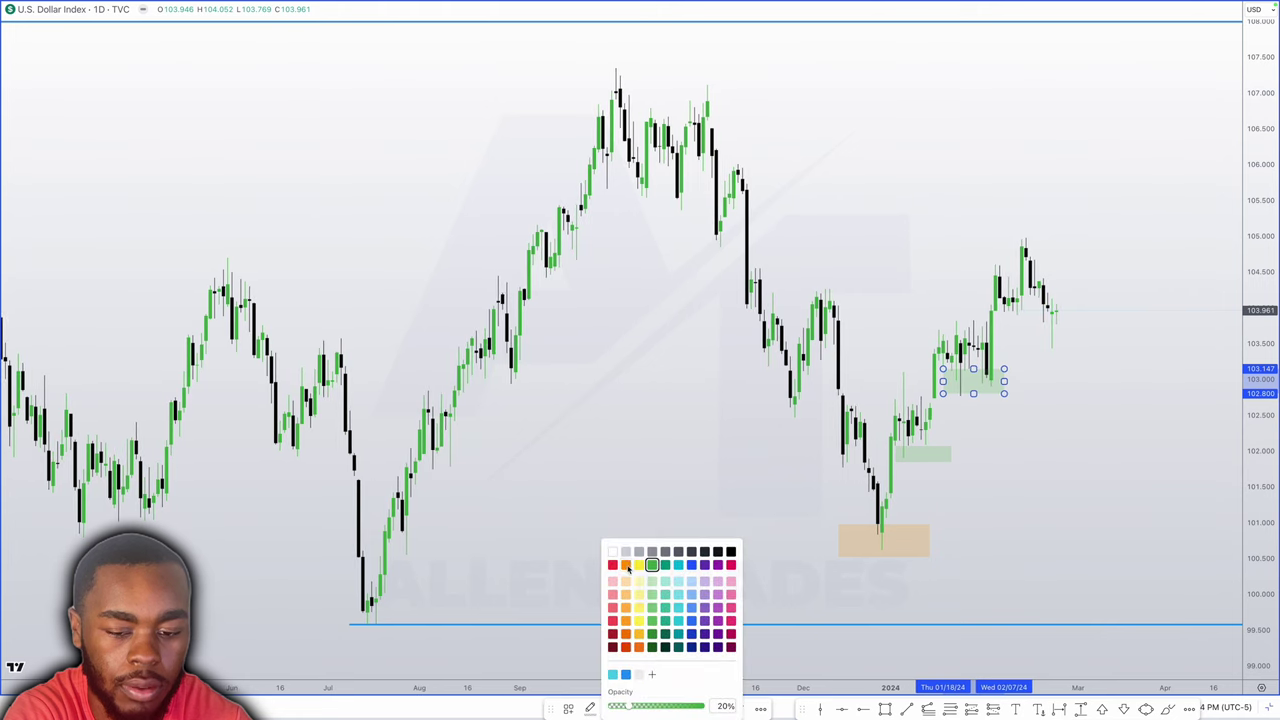
pyautogui.click(626, 565)
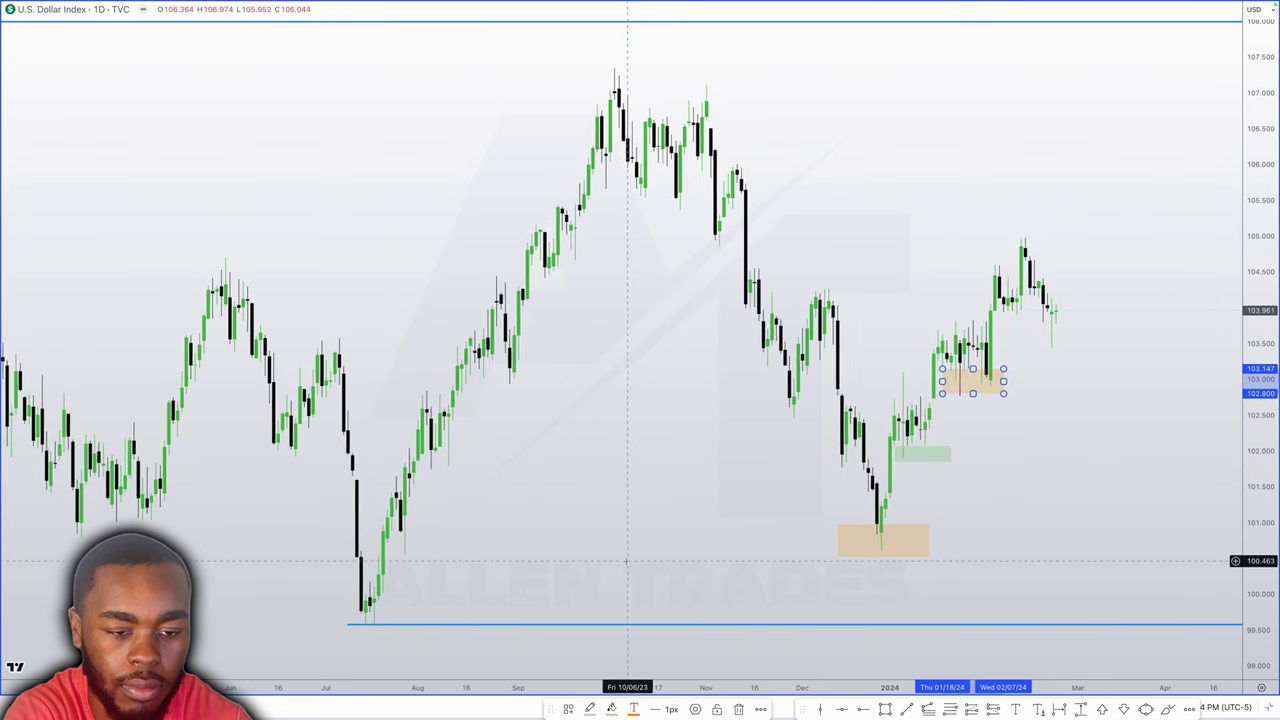
pyautogui.click(613, 709)
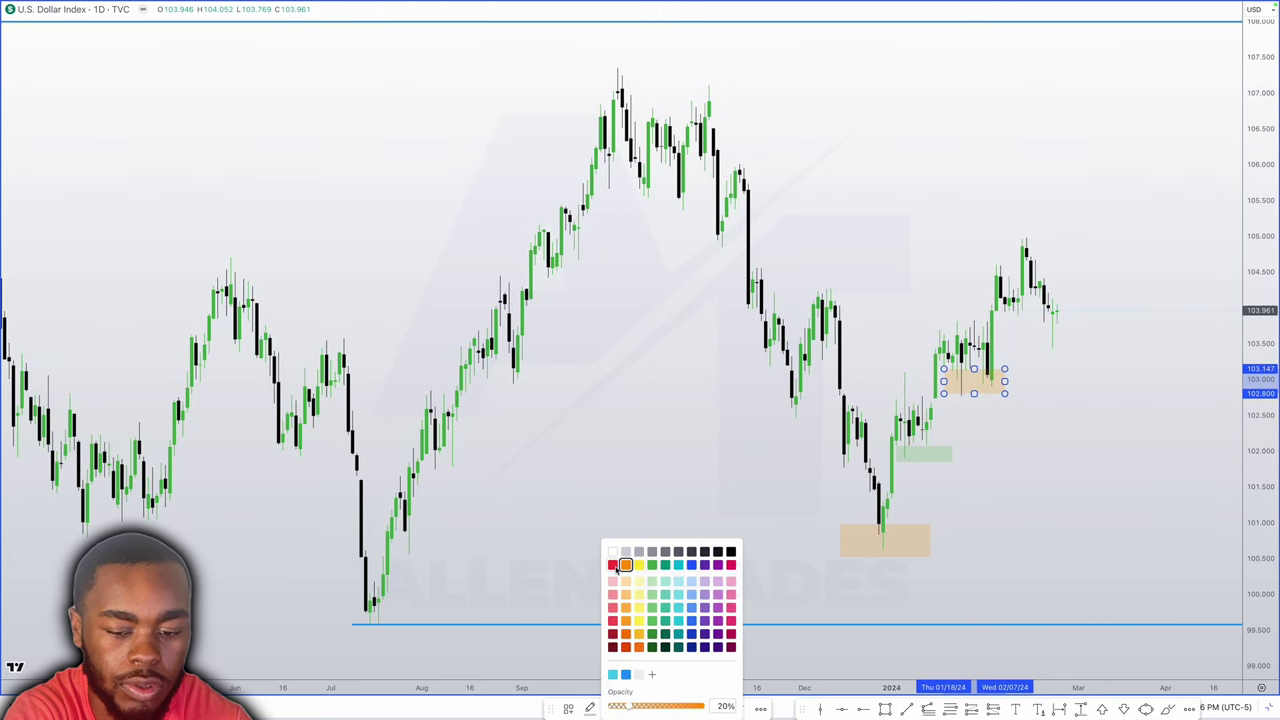
pyautogui.click(613, 565)
# Draw a rectangle over the February pullback from 104.137 to 103.510 and fill it purple
pyautogui.hotkey('alt', 'shift', 'r')
pyautogui.moveTo(1000, 298)
pyautogui.mouseDown()
pyautogui.moveTo(1065, 315)
pyautogui.moveTo(1093, 343)
pyautogui.mouseUp()
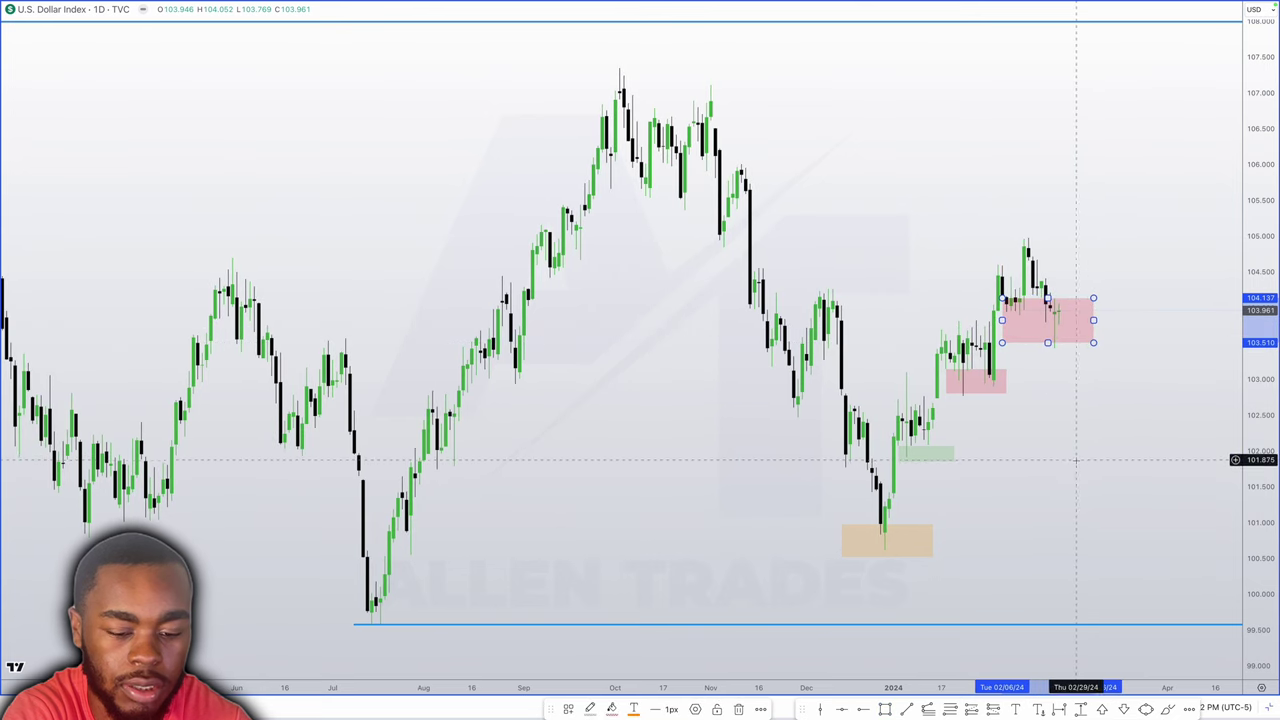
pyautogui.click(612, 708)
pyautogui.click(717, 594)
pyautogui.click(900, 535)
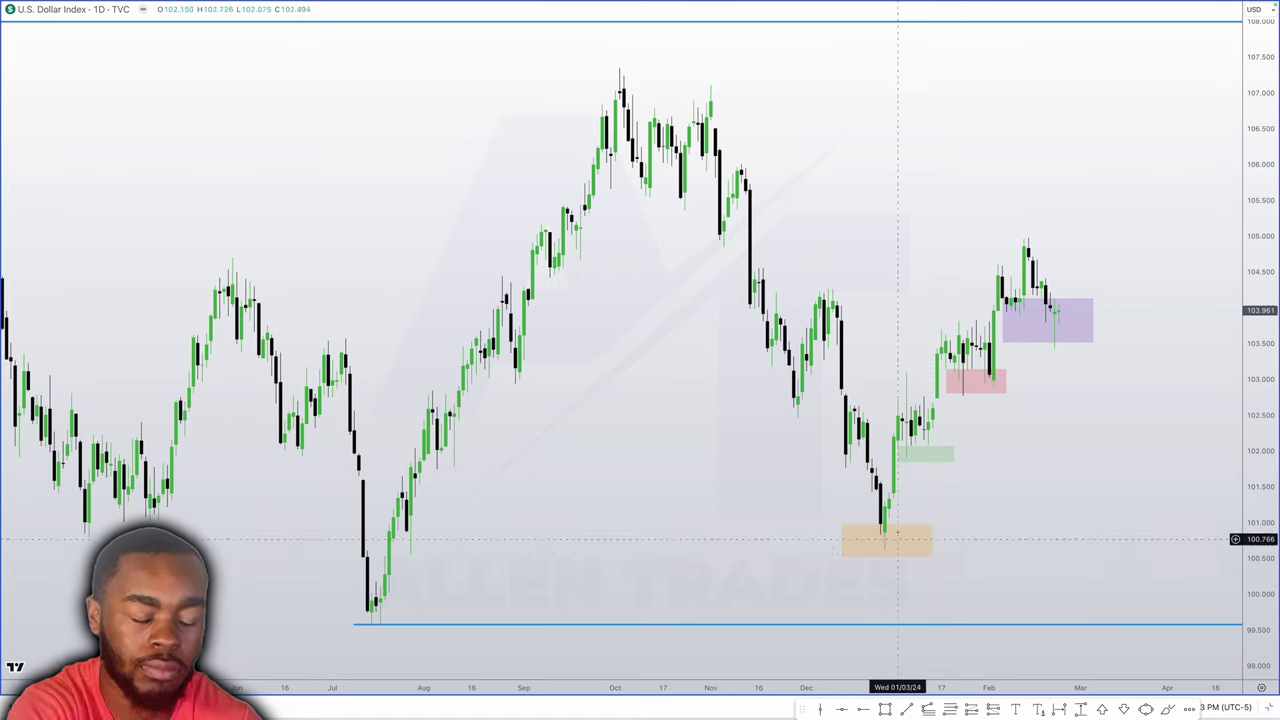
pyautogui.press('Escape')
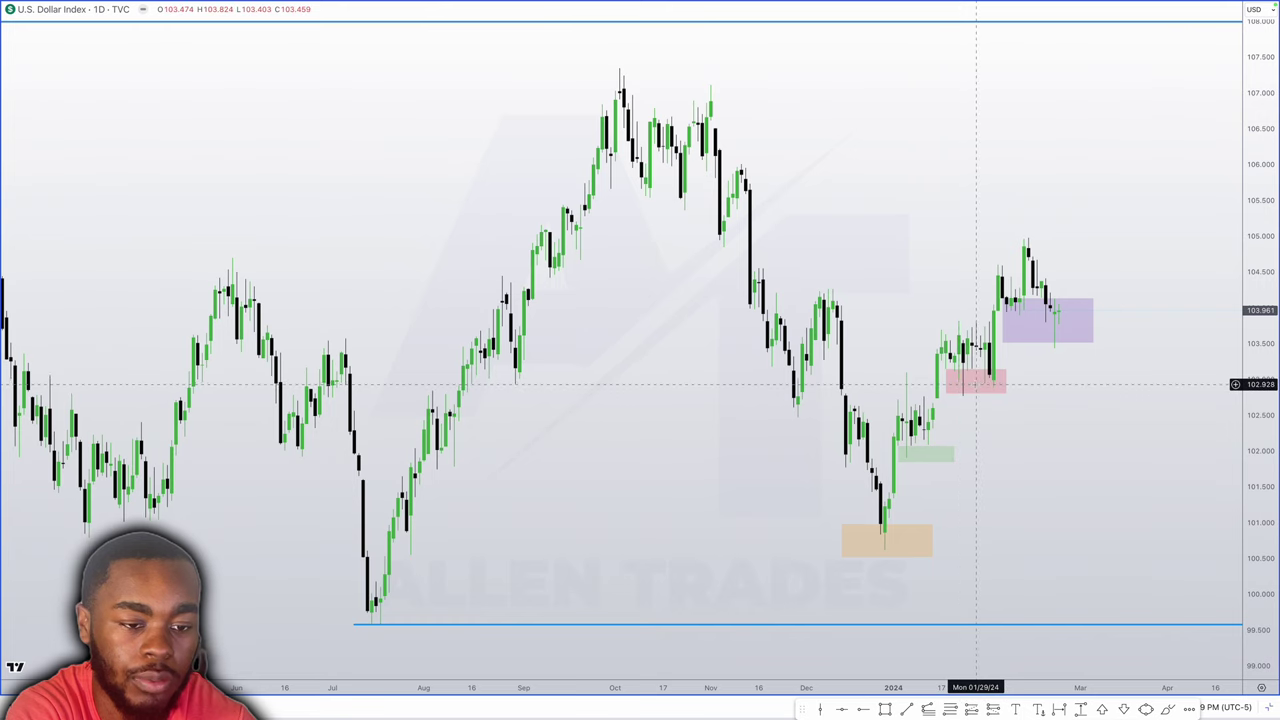
# Place a red vertical line on December 28, 2023 and a blue horizontal ray at 101.742 from the August 4, 2023 candle
pyautogui.scroll(3, 1066, 330)
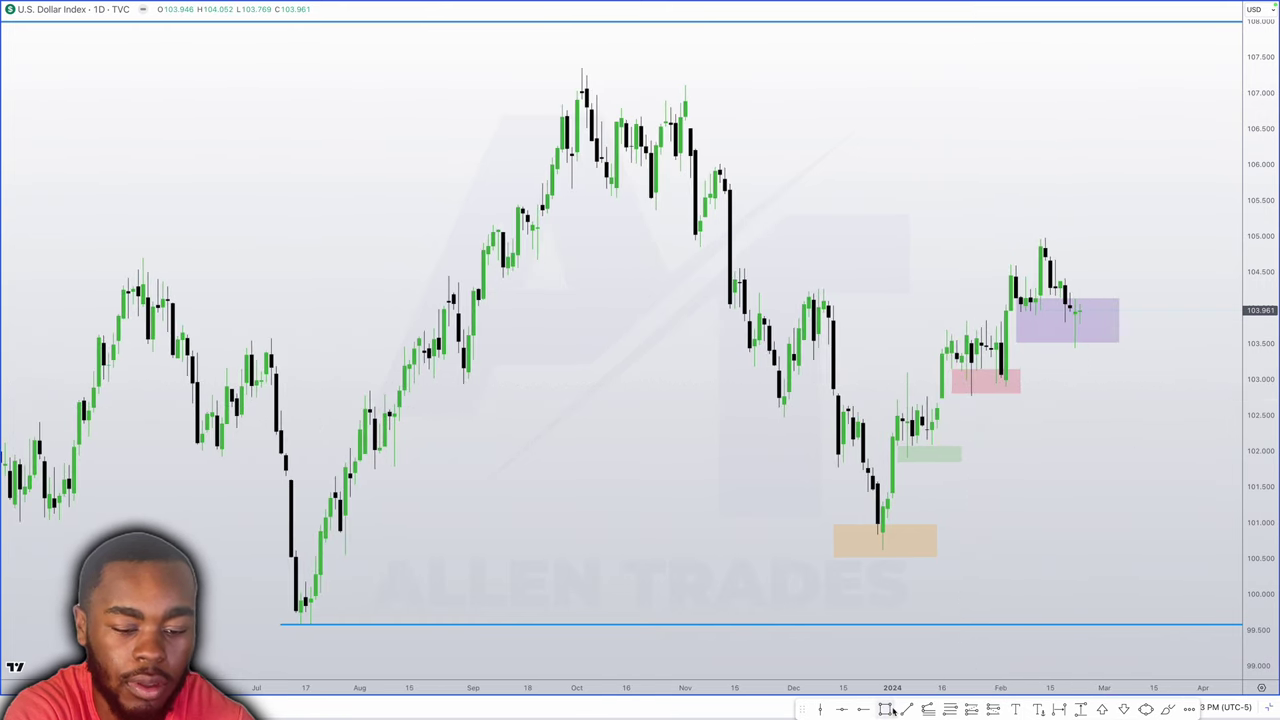
pyautogui.scroll(2, 1006, 544)
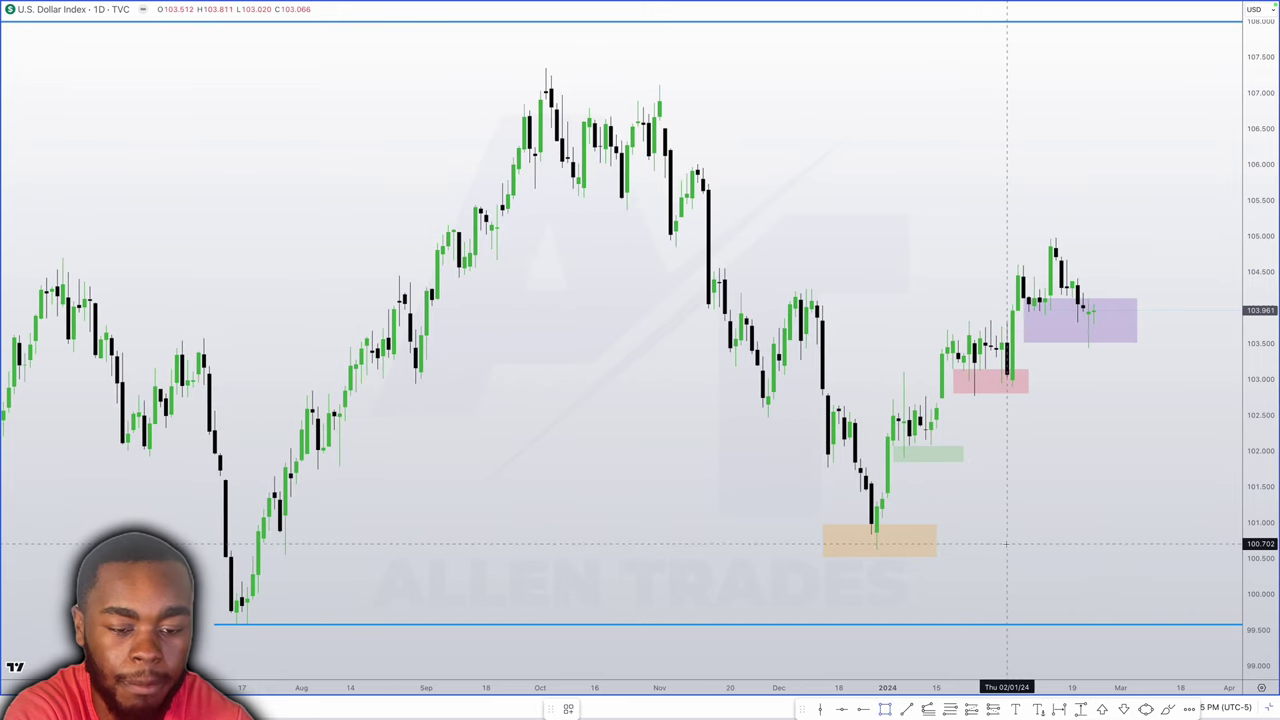
pyautogui.scroll(3, 949, 516)
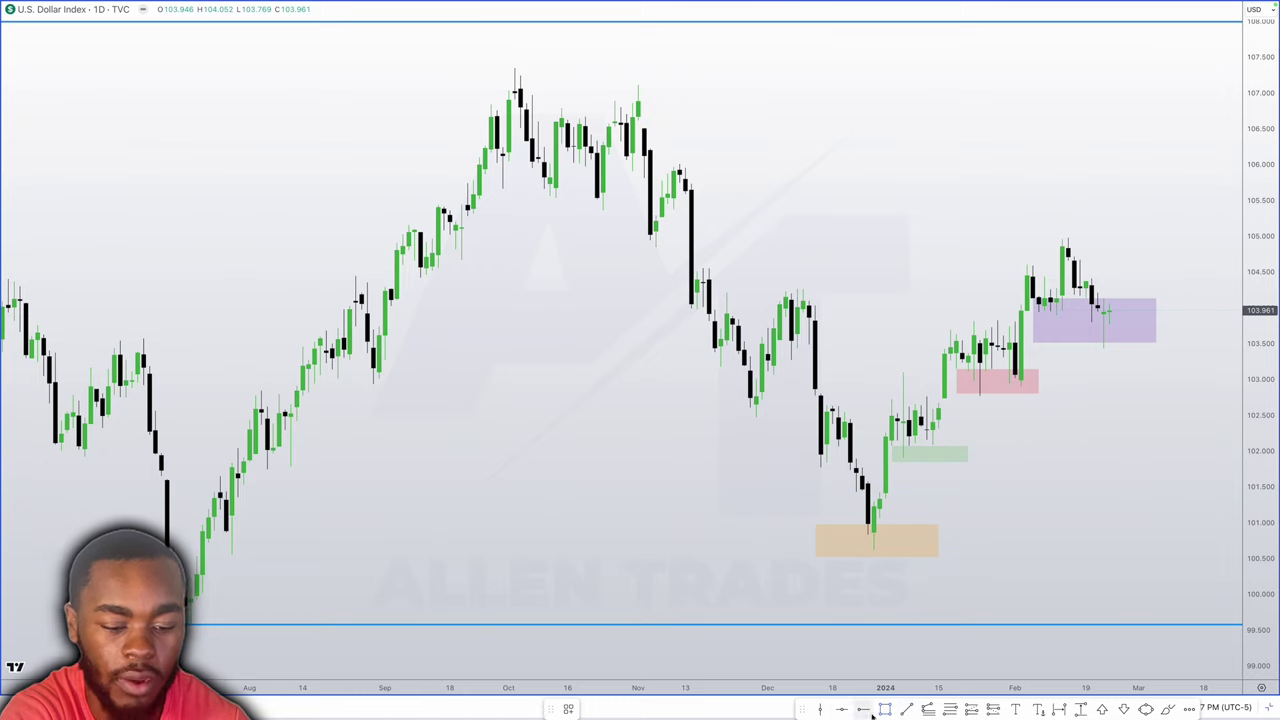
pyautogui.click(873, 340)
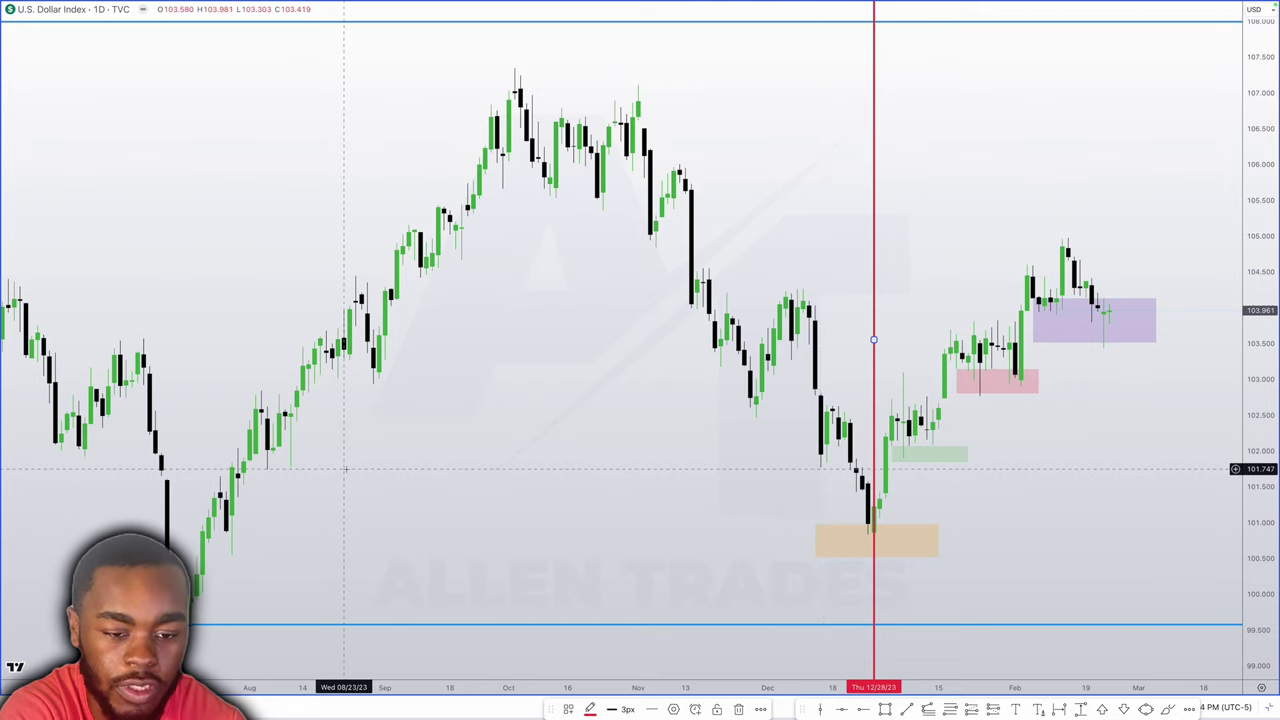
pyautogui.click(267, 467)
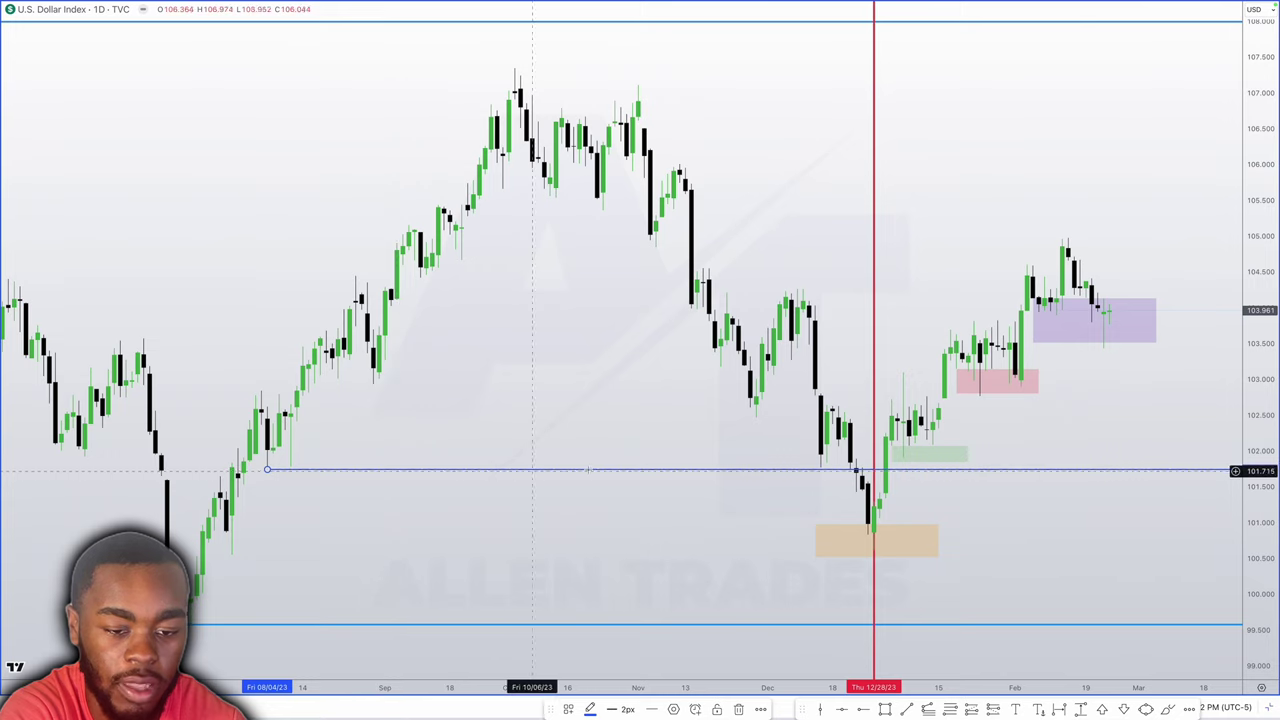
pyautogui.click(862, 710)
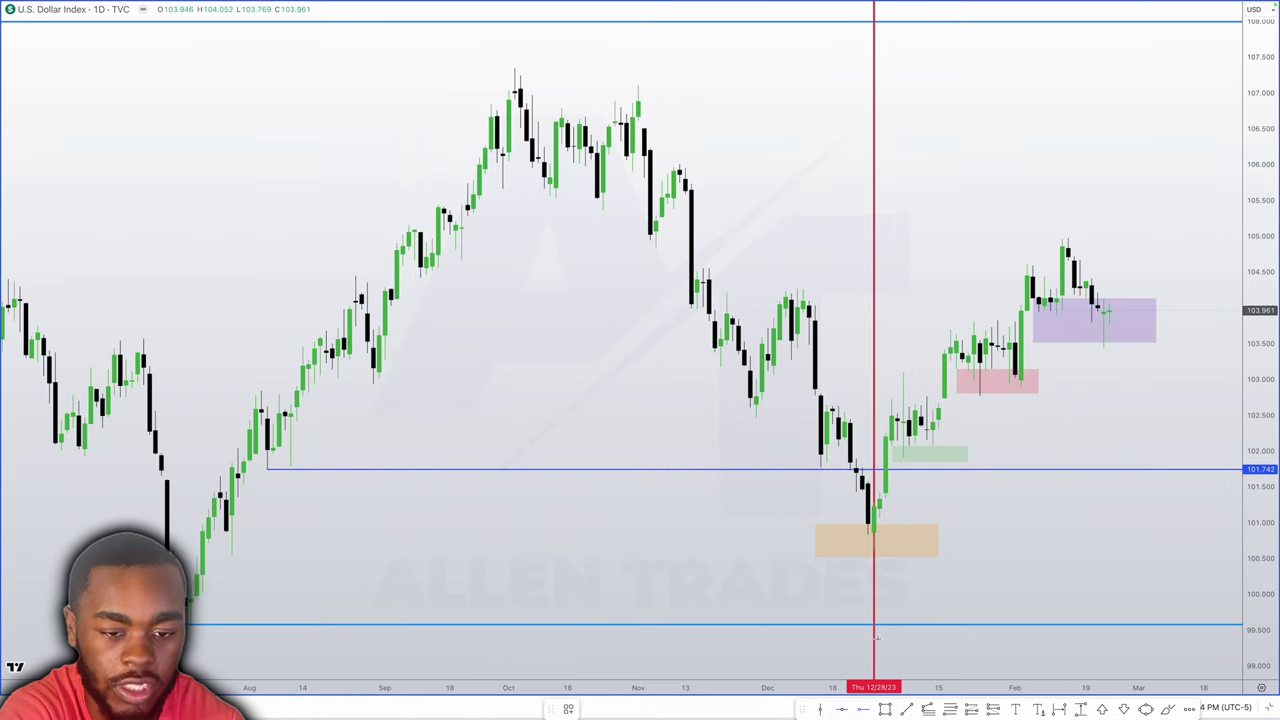
# Try horizontal rays at 101.770 from the December 14, 2023 low and at 102.467 from the November 29, 2023 low
pyautogui.click(820, 467)
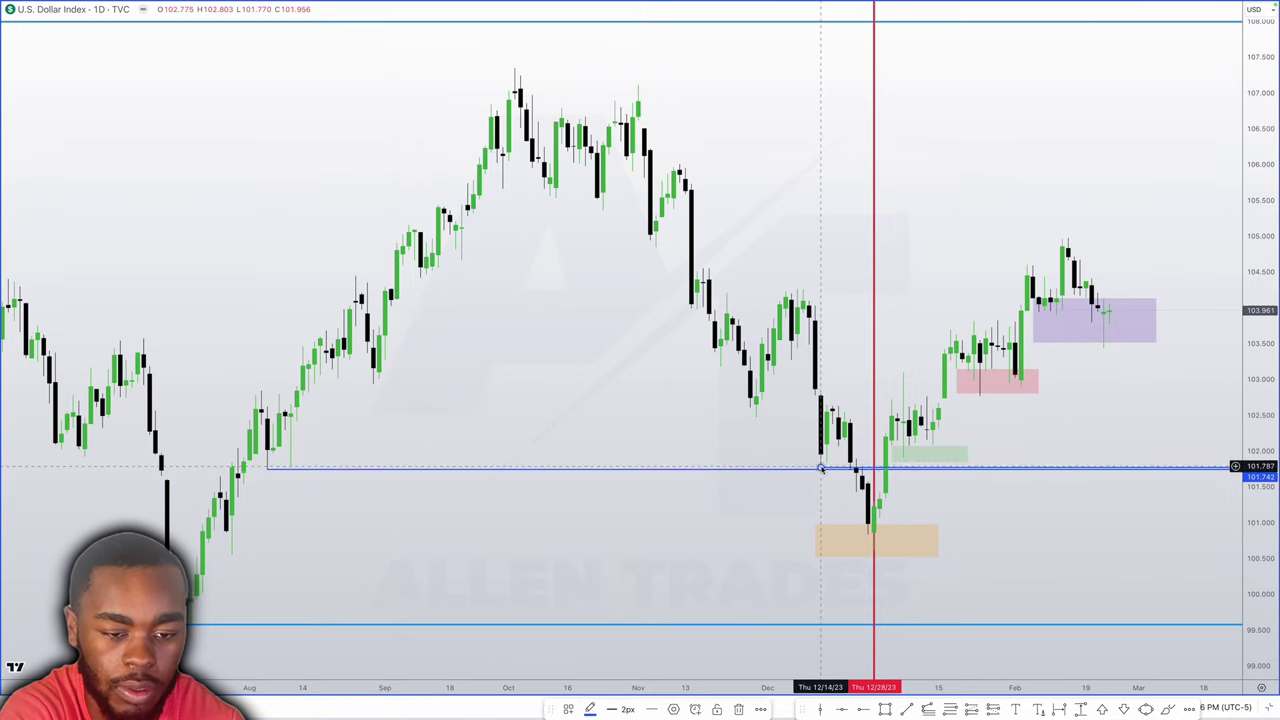
pyautogui.click(817, 481)
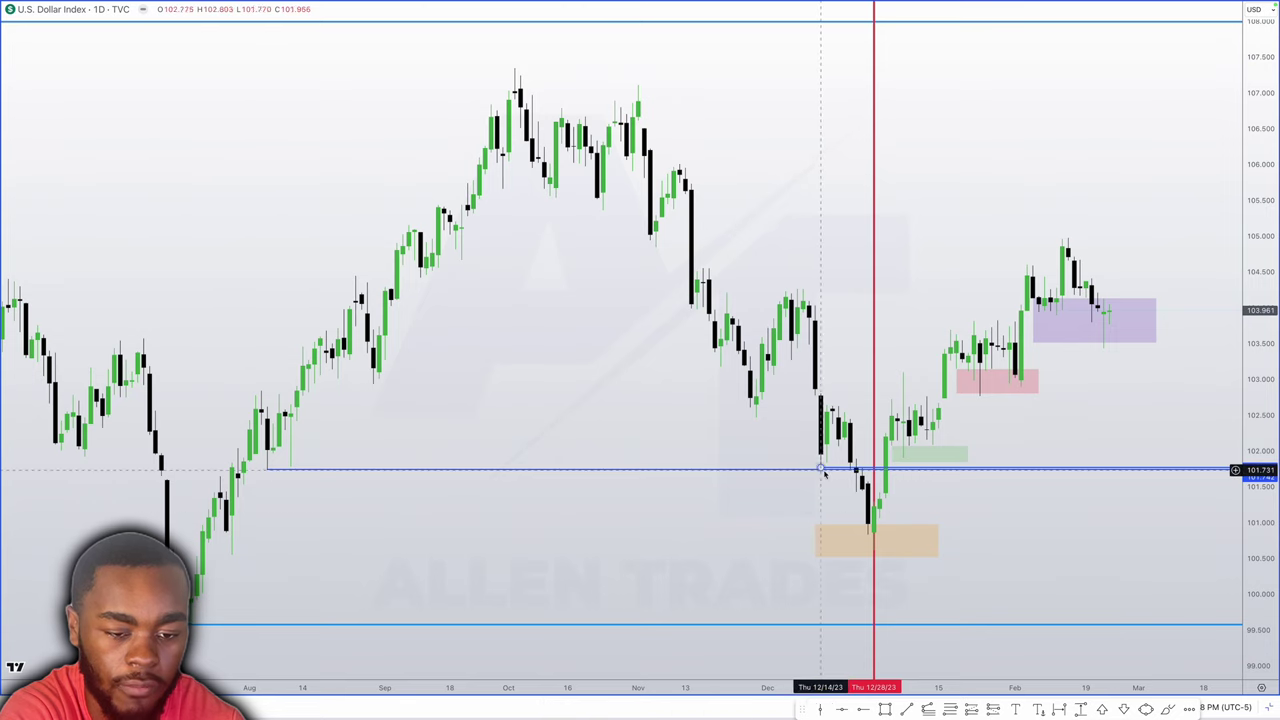
pyautogui.click(829, 476)
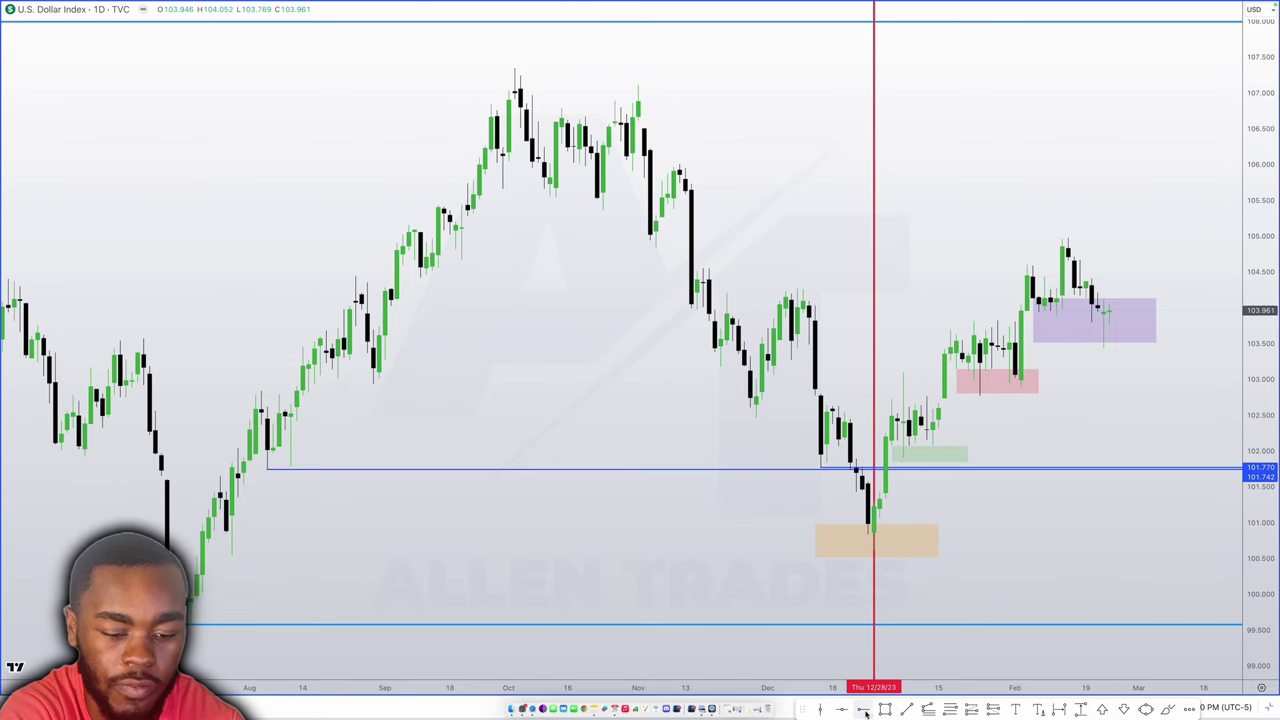
pyautogui.click(782, 487)
pyautogui.click(755, 417)
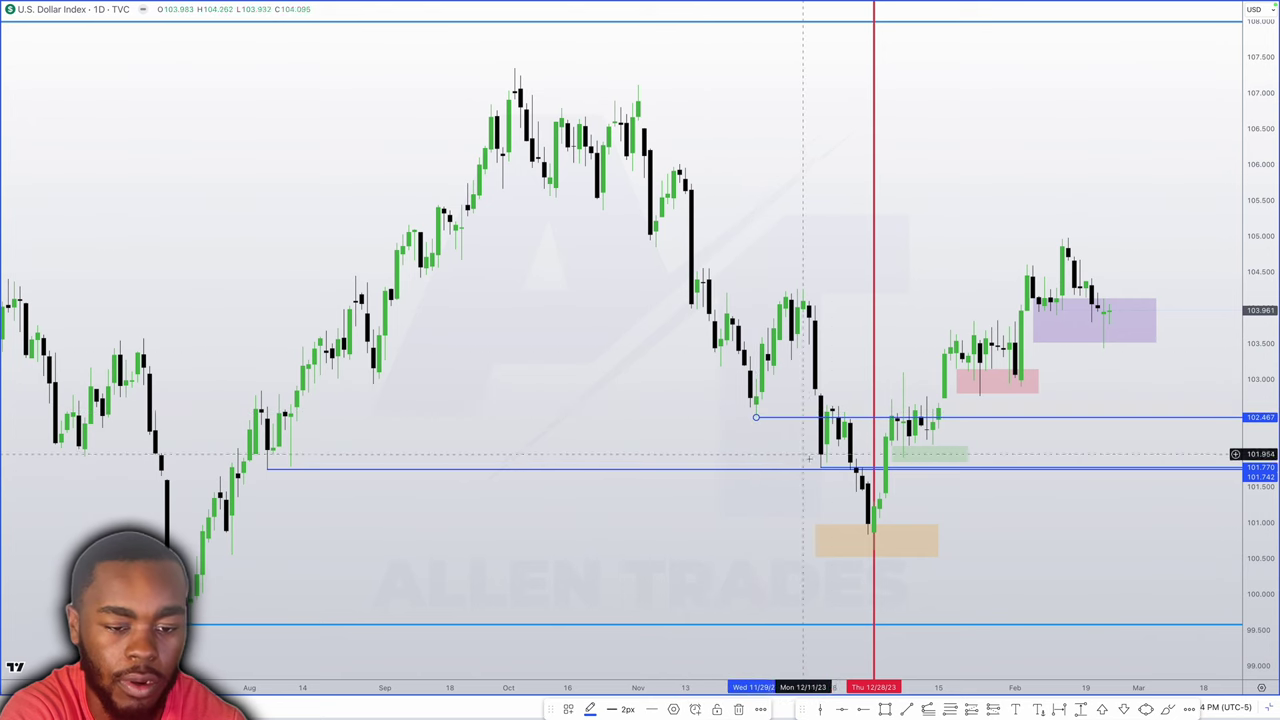
pyautogui.press('Delete')
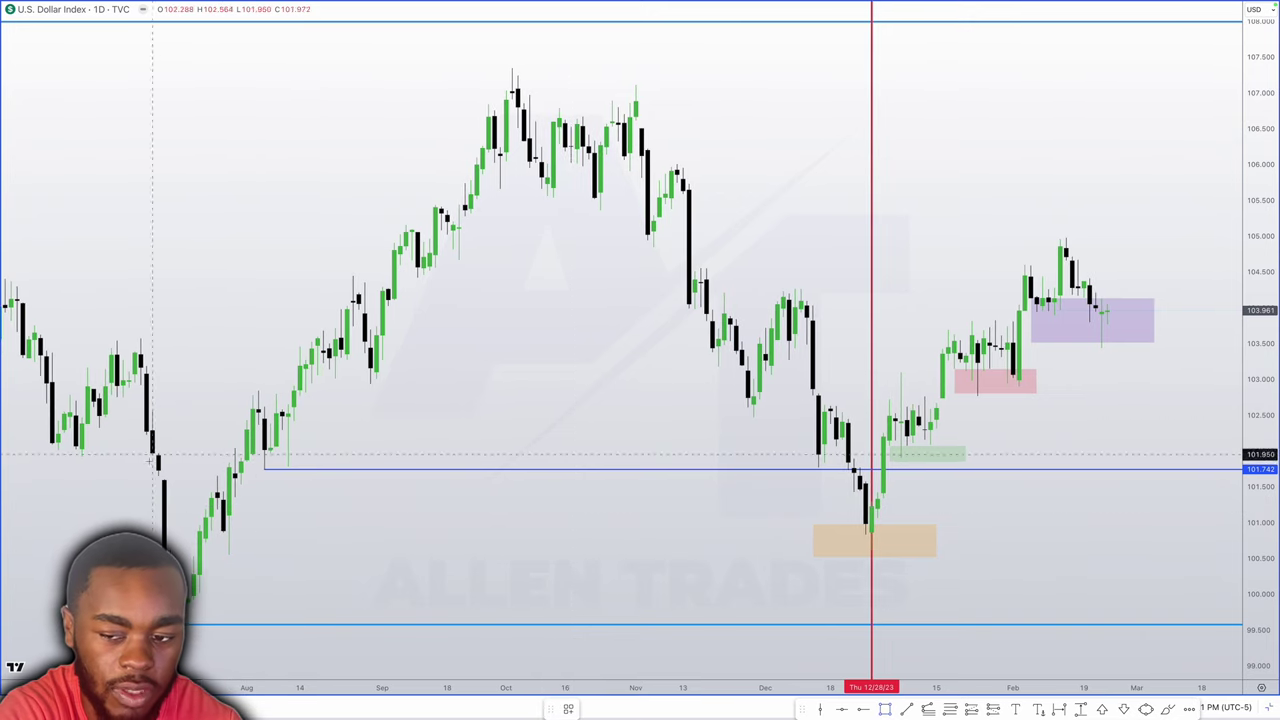
# Draw blue rectangles from August 3, 2023 between 102.843 and 101.742, and from December 12, 2023 to March 26, 2024 between 104.033 and 101.770
pyautogui.click(265, 468)
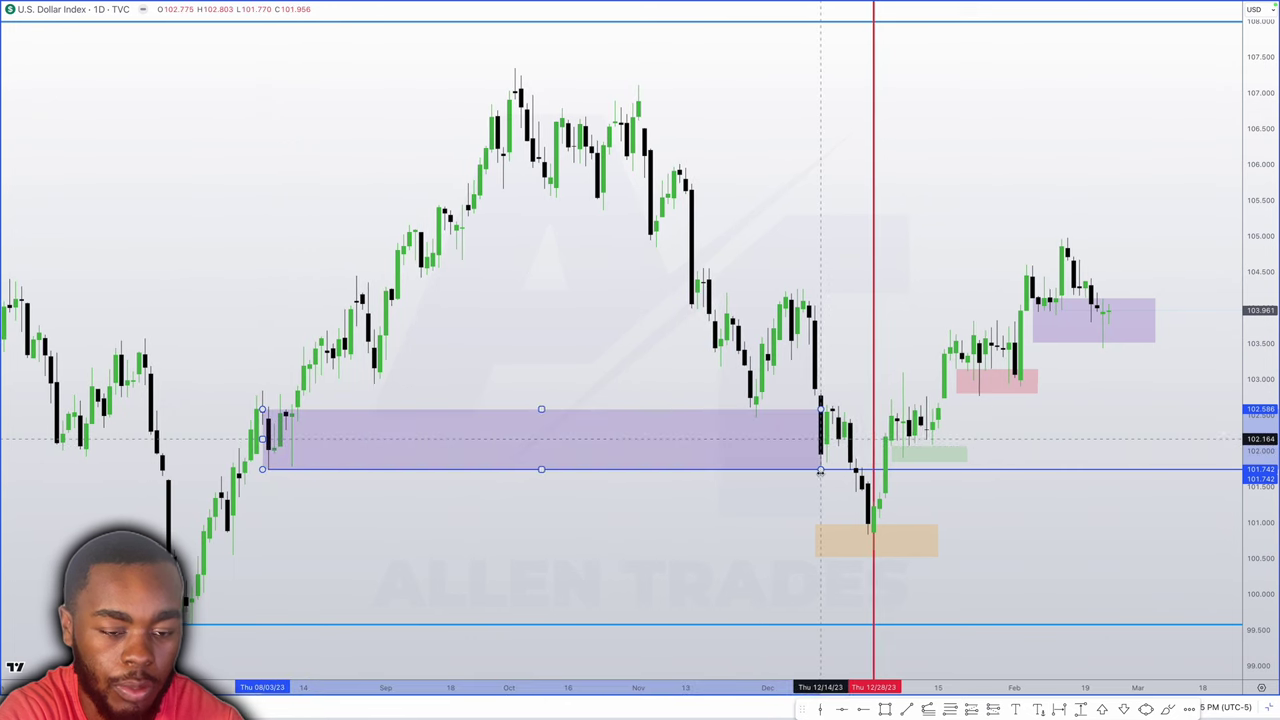
pyautogui.click(1131, 390)
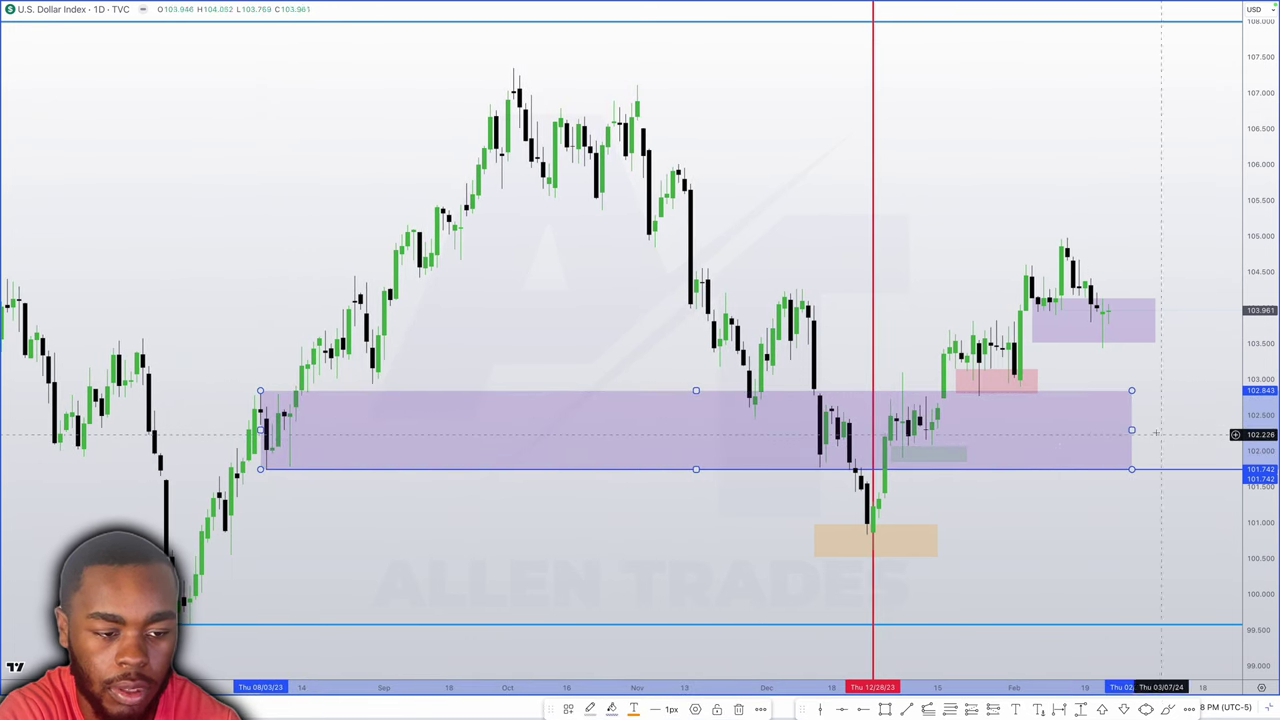
pyautogui.click(548, 708)
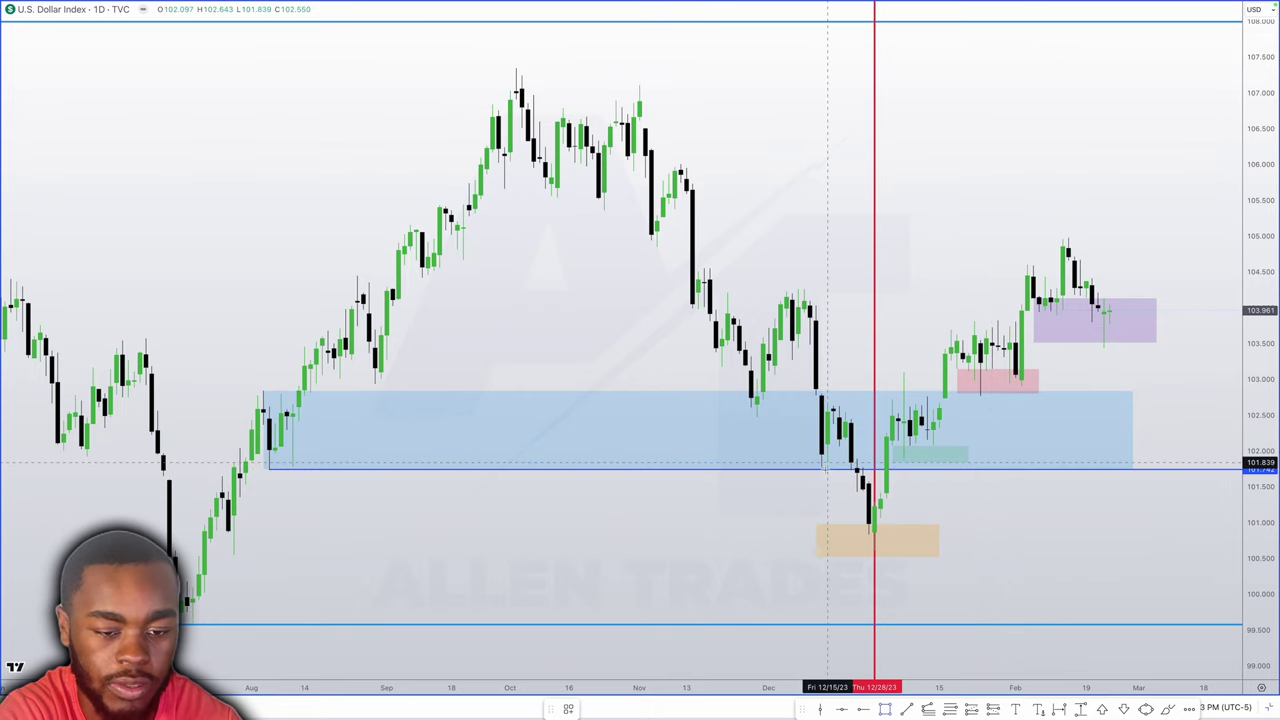
pyautogui.moveTo(822, 467); pyautogui.dragTo(811, 305)
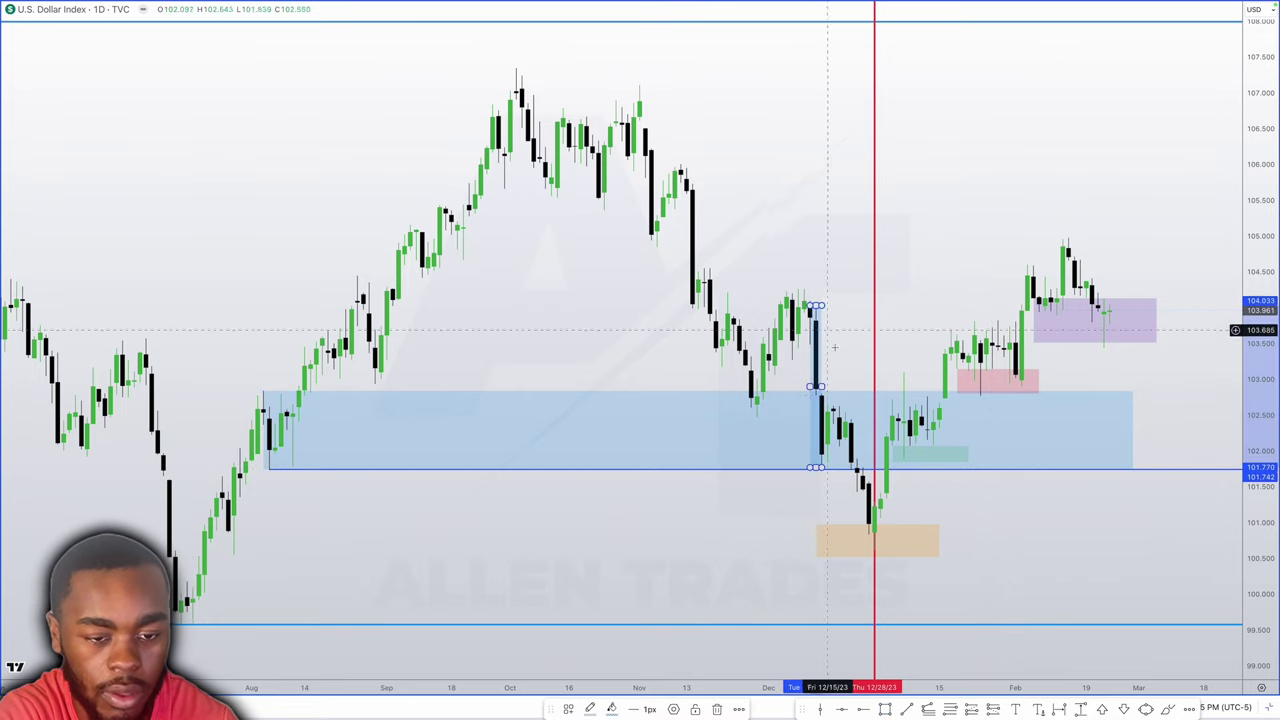
pyautogui.moveTo(818, 390); pyautogui.dragTo(1240, 386)
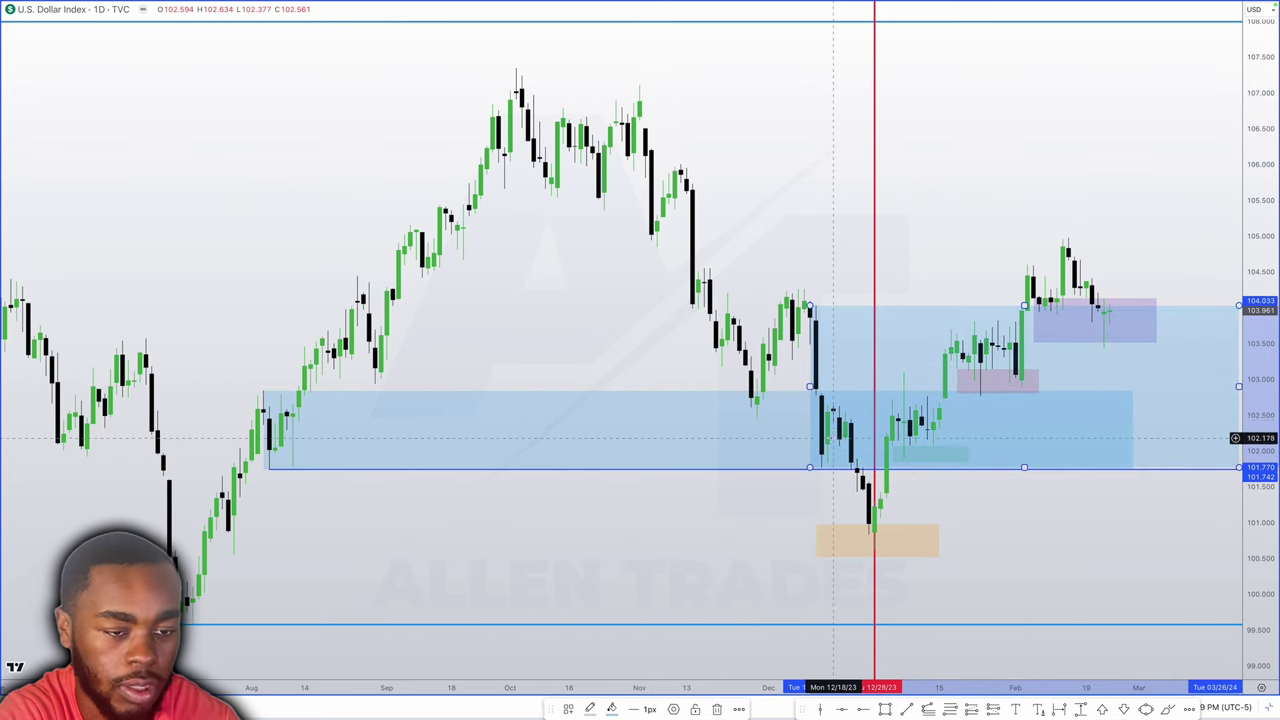
# Delete the two large blue rectangles starting in August and December 2023
pyautogui.scroll(-3, 1103, 349)
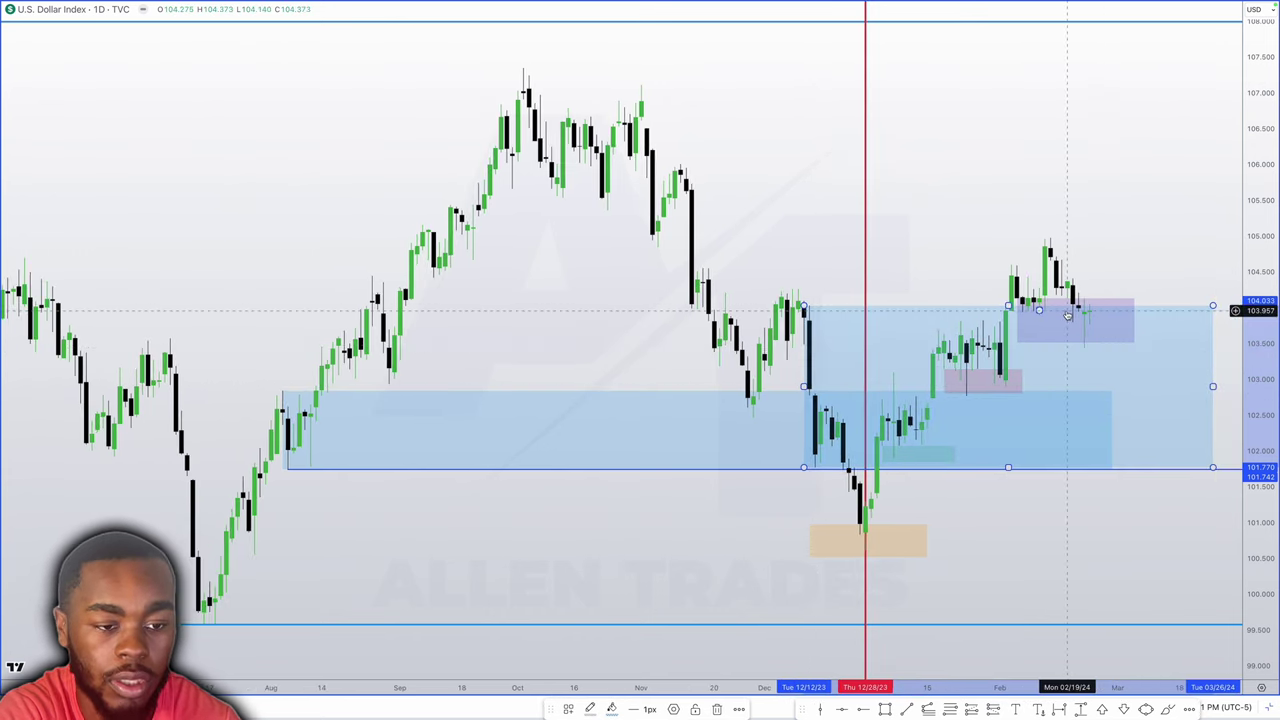
pyautogui.scroll(-2, 1064, 310)
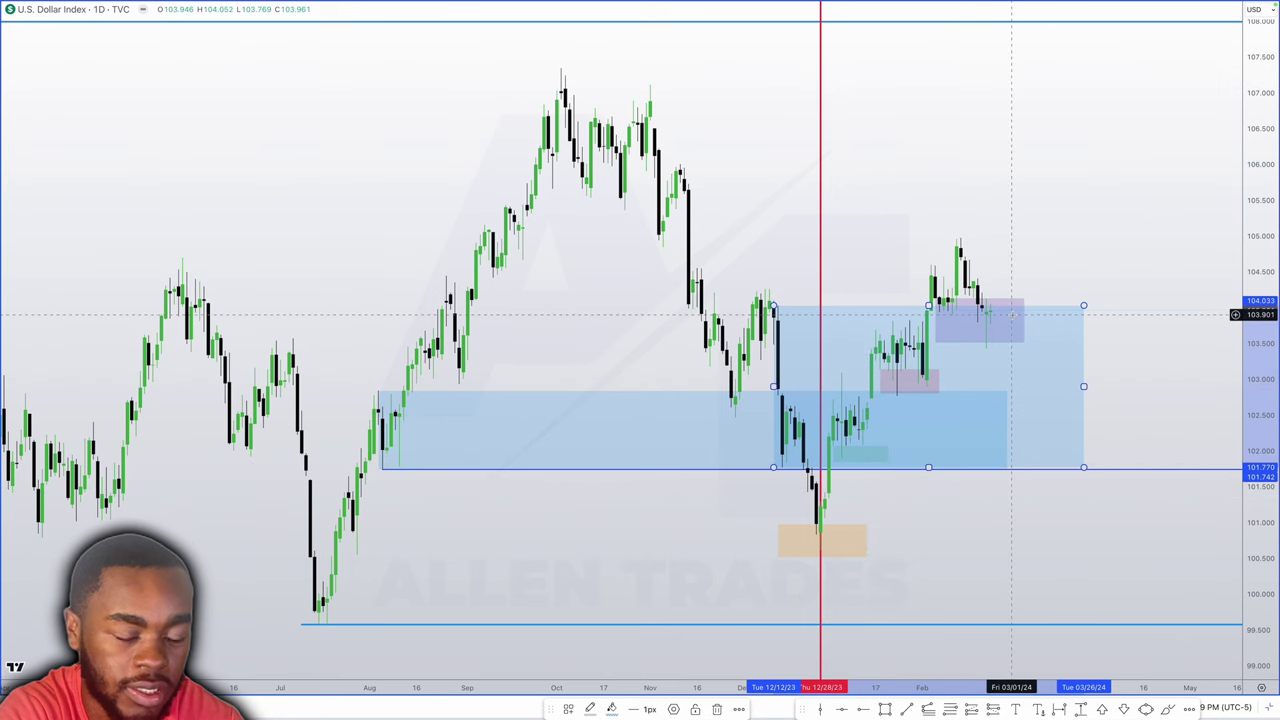
pyautogui.scroll(-3, 1012, 314)
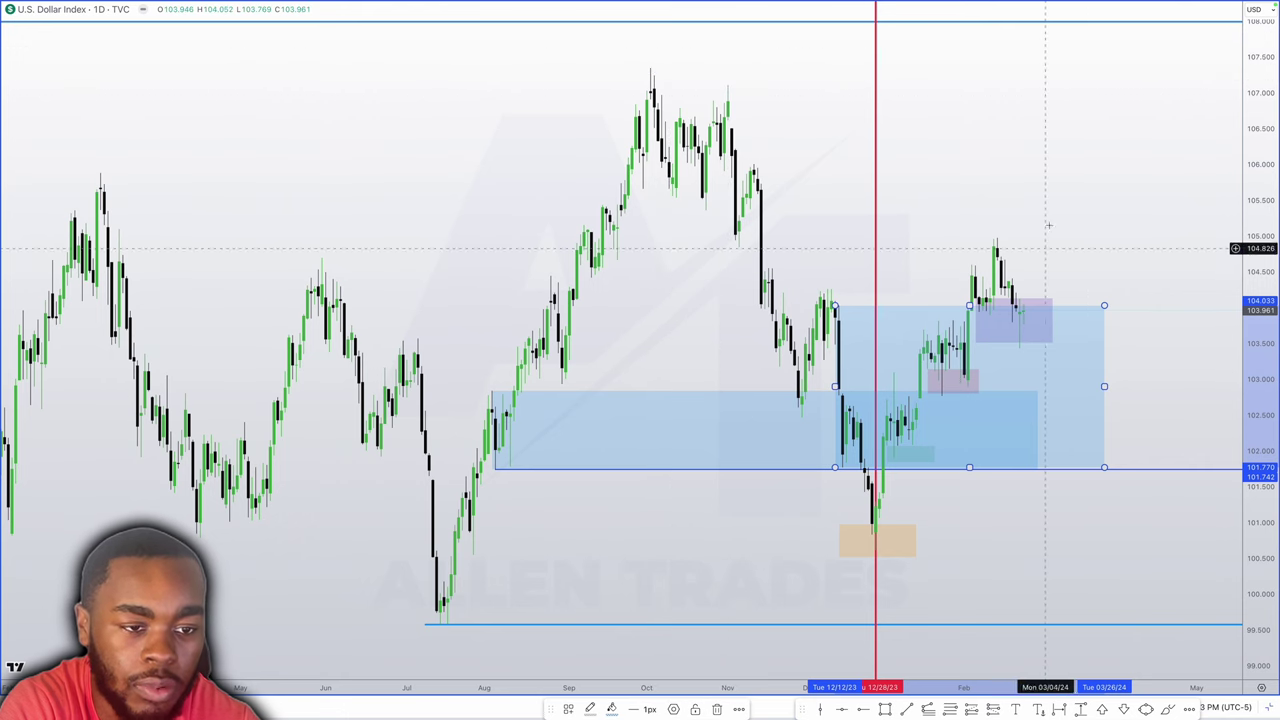
pyautogui.scroll(1, 1142, 113)
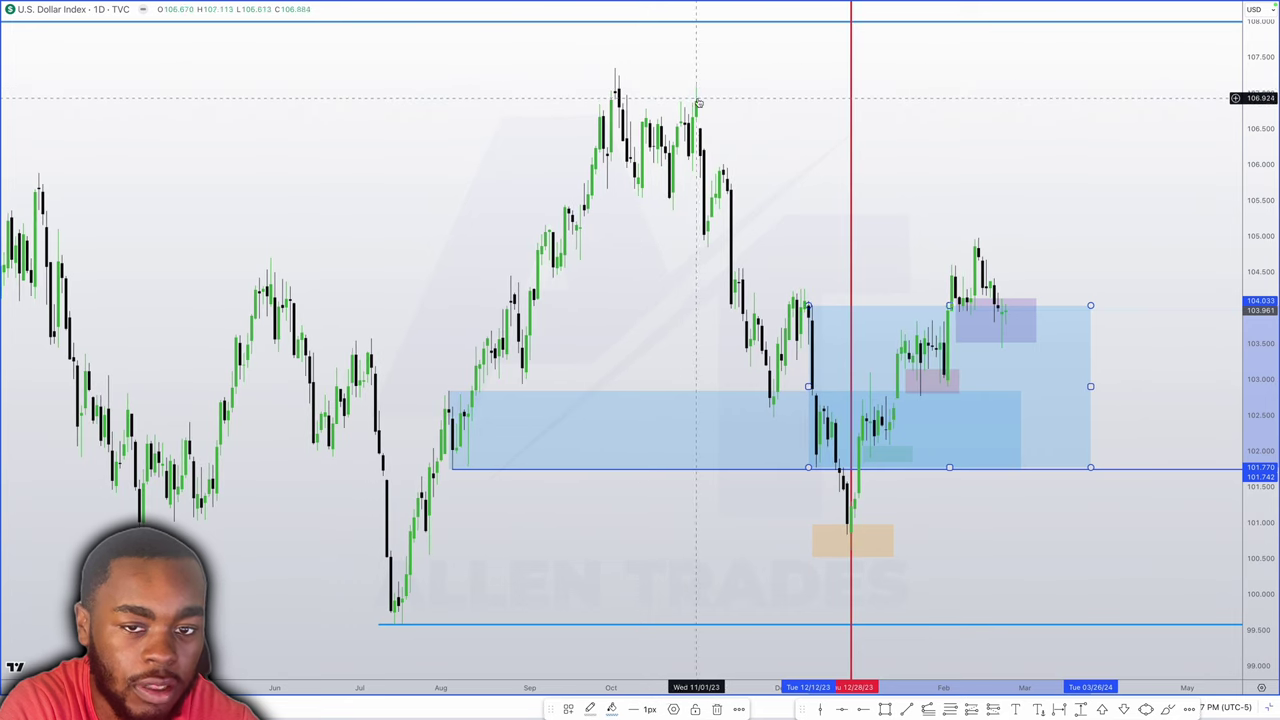
pyautogui.scroll(-1, 694, 100)
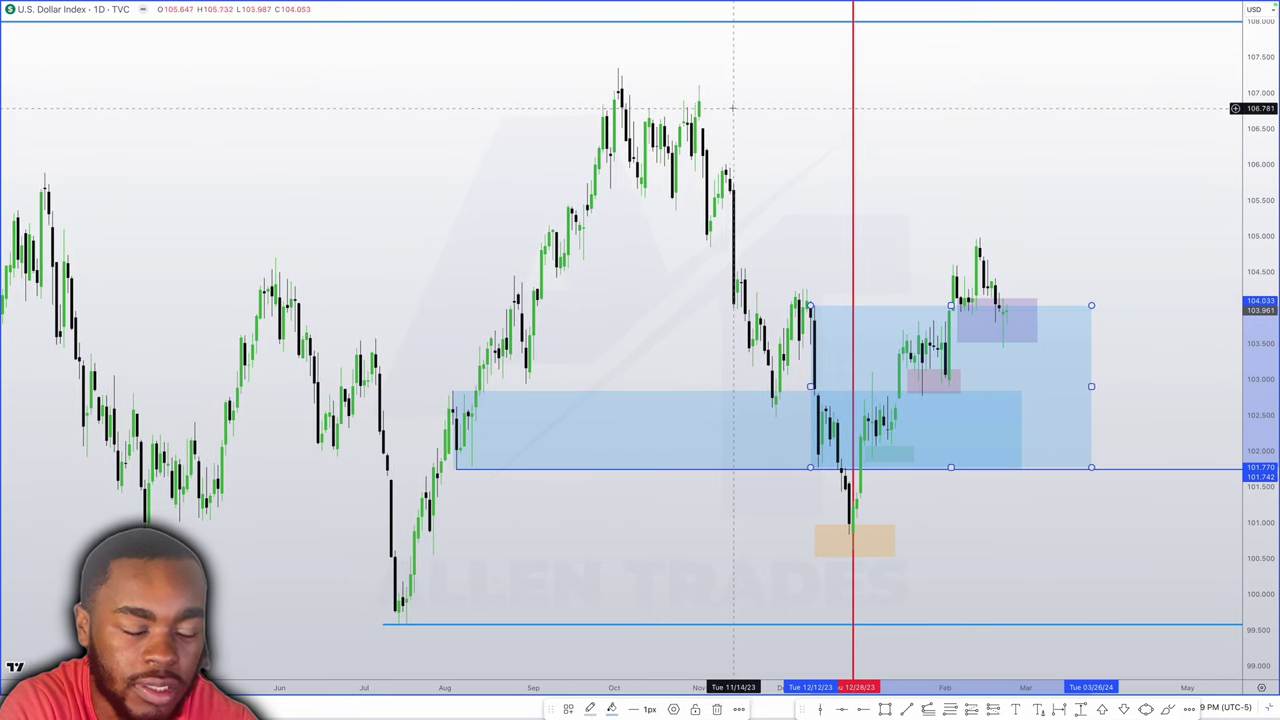
pyautogui.scroll(-2, 1005, 320)
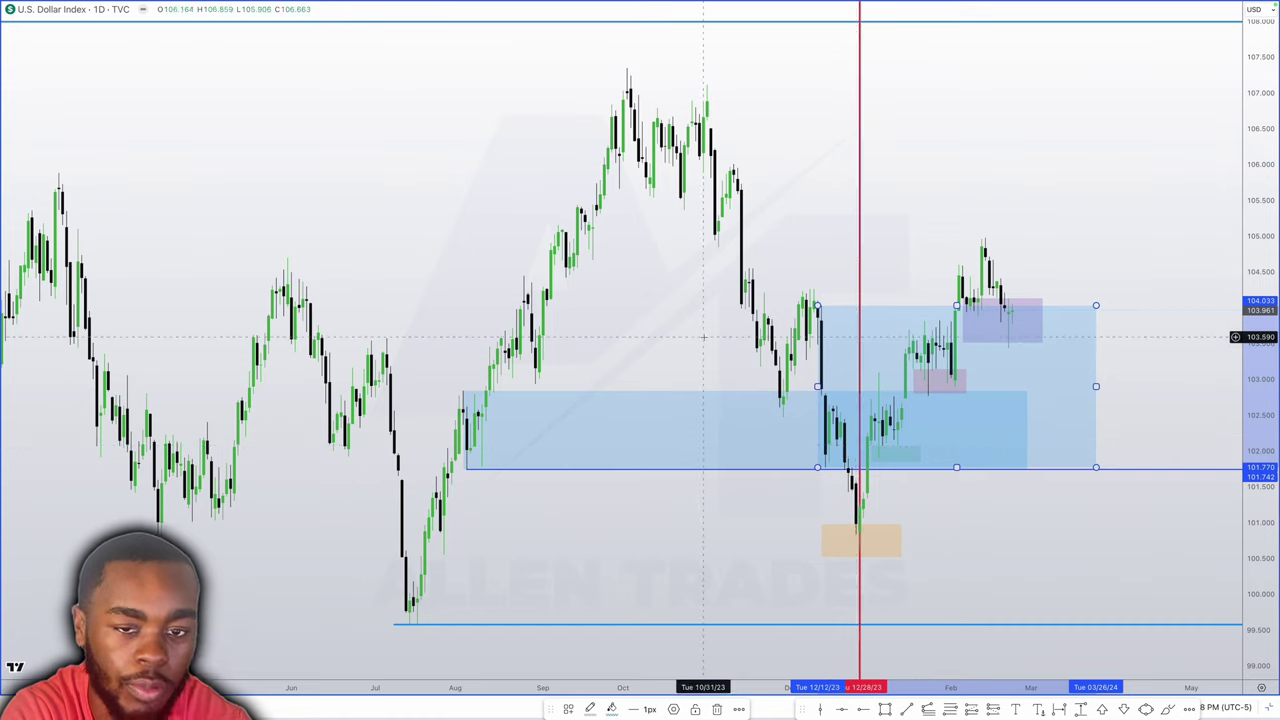
pyautogui.scroll(-2, 710, 250)
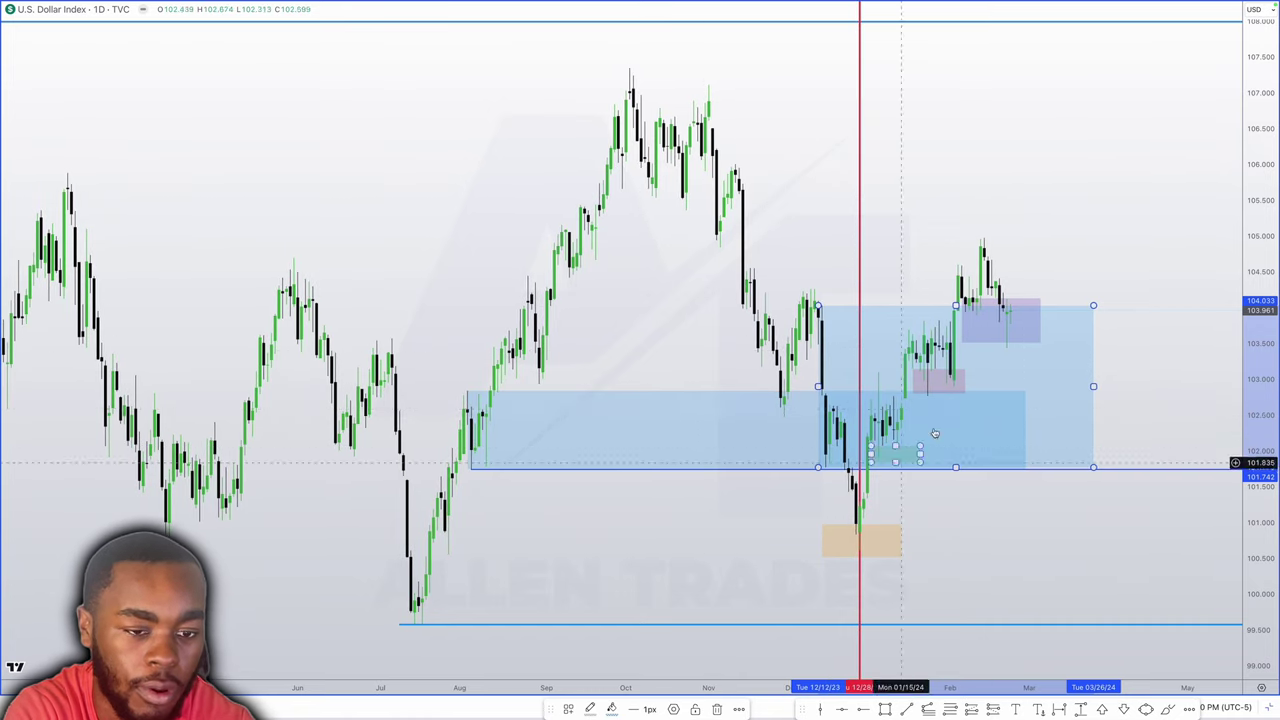
pyautogui.scroll(-2, 1040, 345)
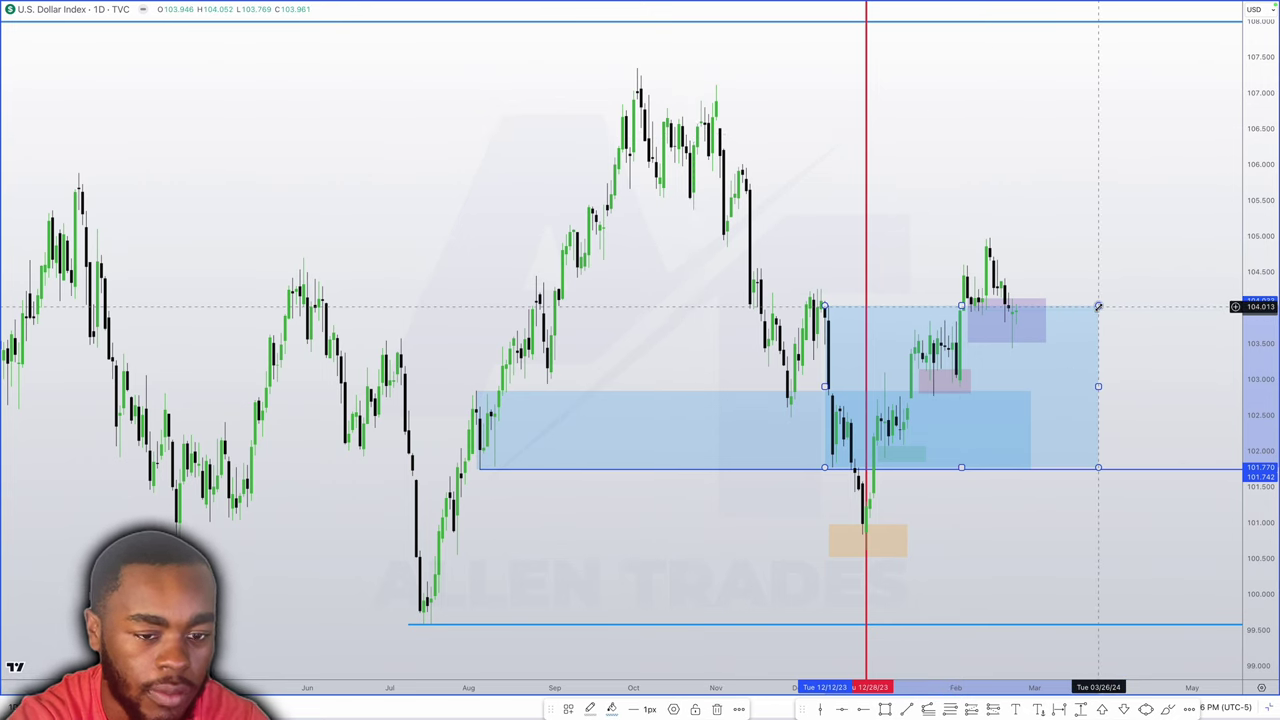
pyautogui.press('Delete')
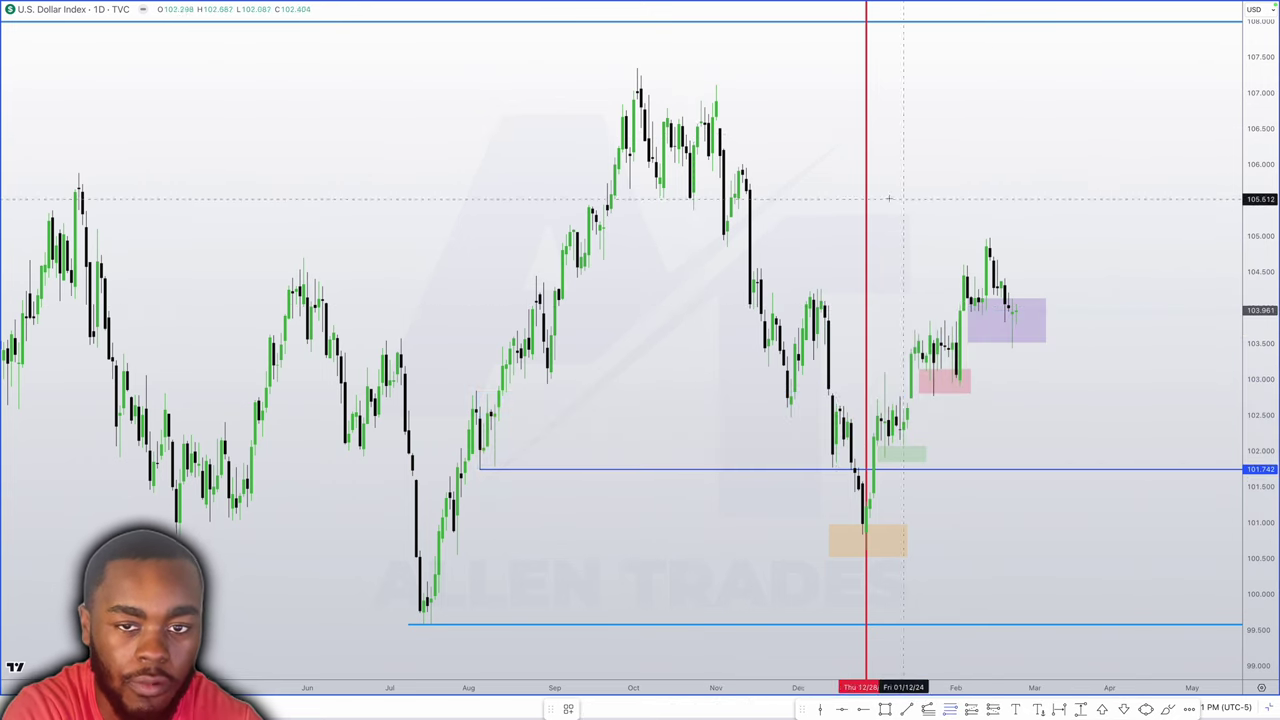
# Draw a Fibonacci retracement from the October 3, 2023 high at 107.348 to 100.617 on December 28, using the "1st stage w/ EQ" template
pyautogui.click(636, 68)
pyautogui.click(866, 550)
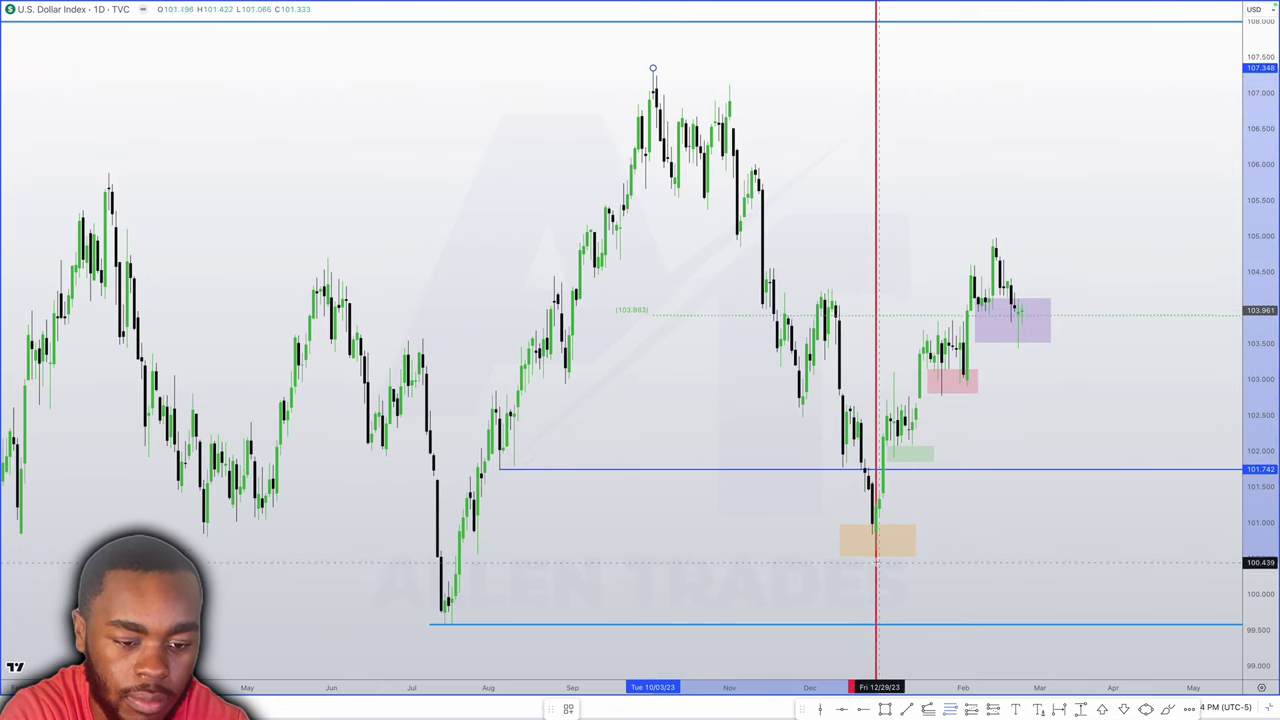
pyautogui.click(569, 710)
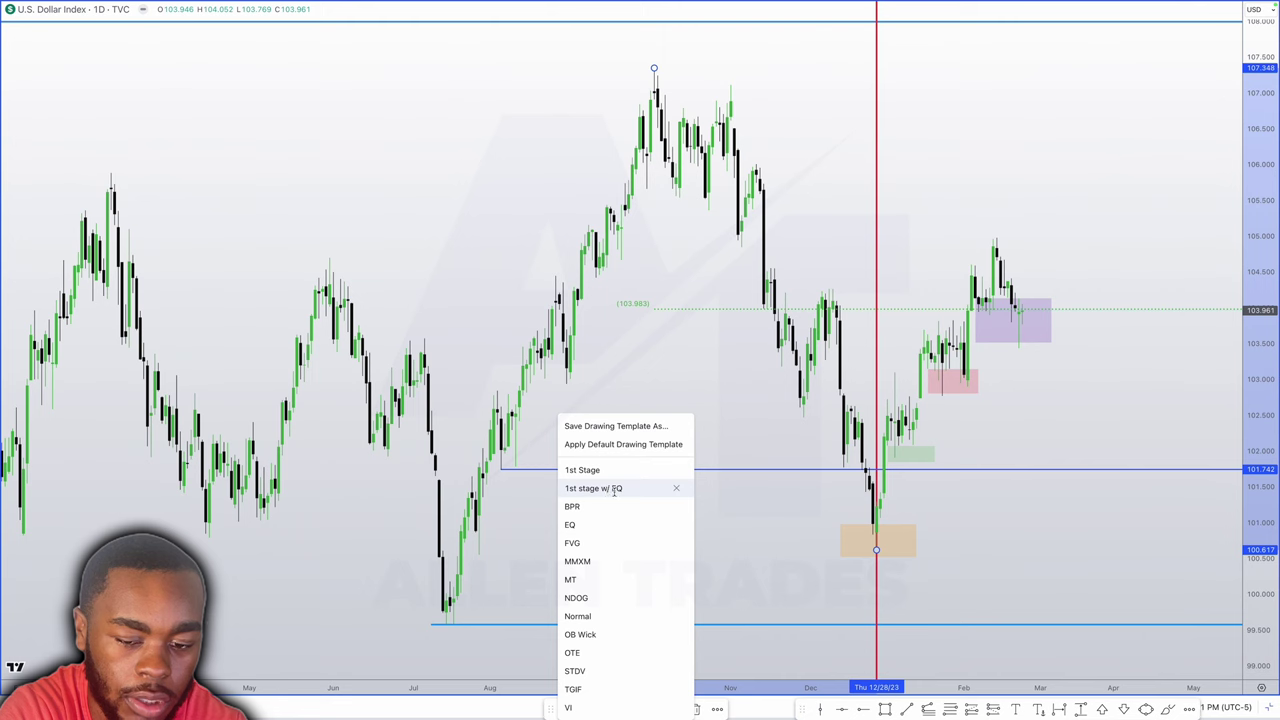
pyautogui.click(612, 488)
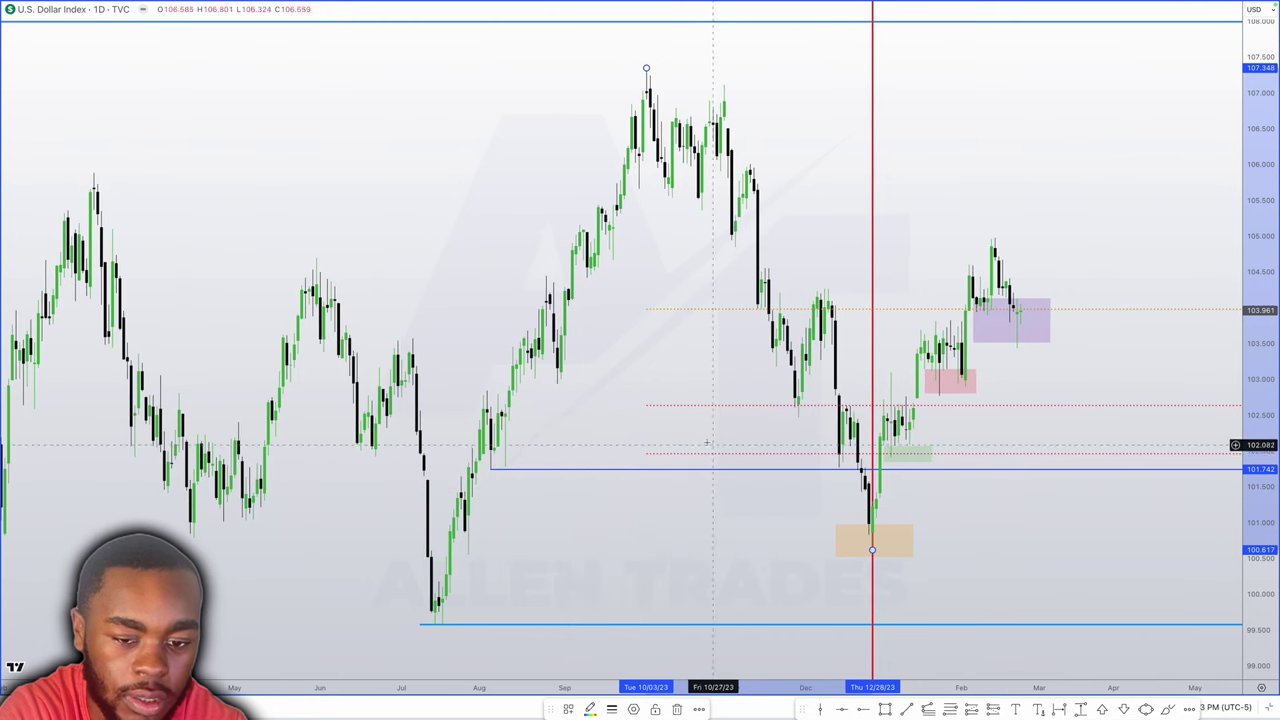
# Examine how price behaves around the retracement levels between the October 2023 high and the December low
pyautogui.hscroll(-1, 700, 410)
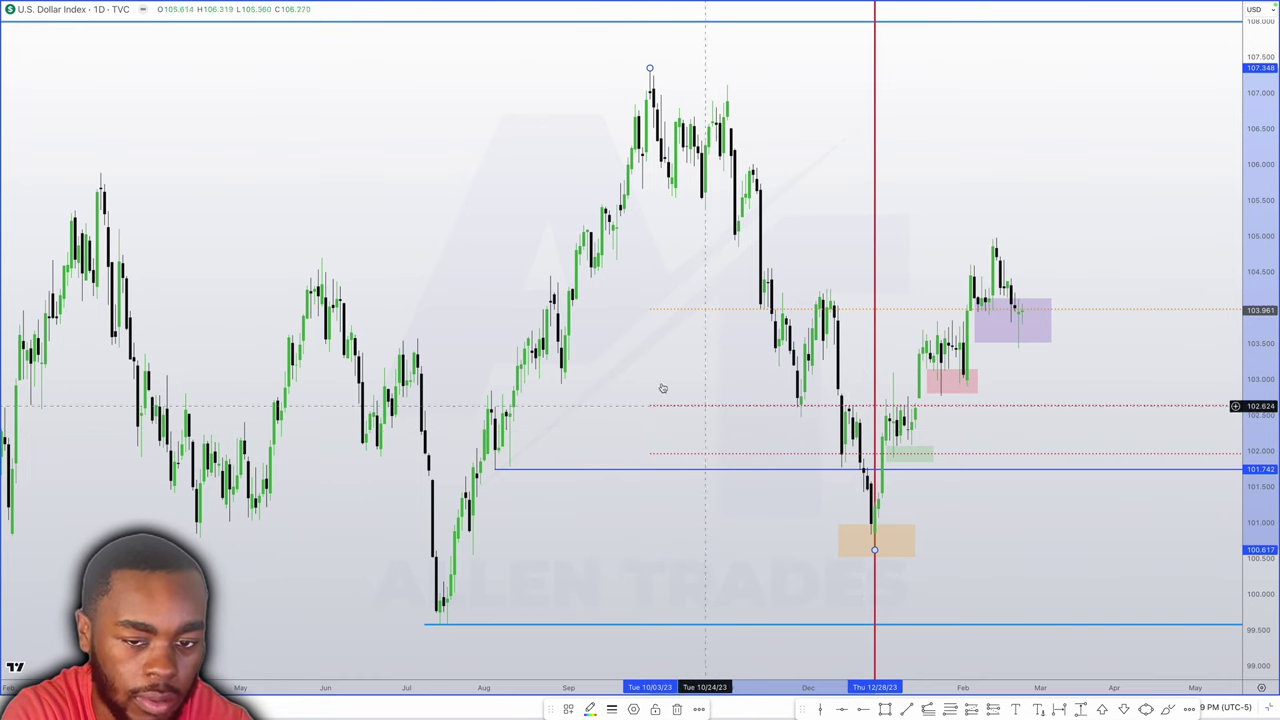
pyautogui.hscroll(1, 691, 295)
pyautogui.scroll(3, 1060, 435)
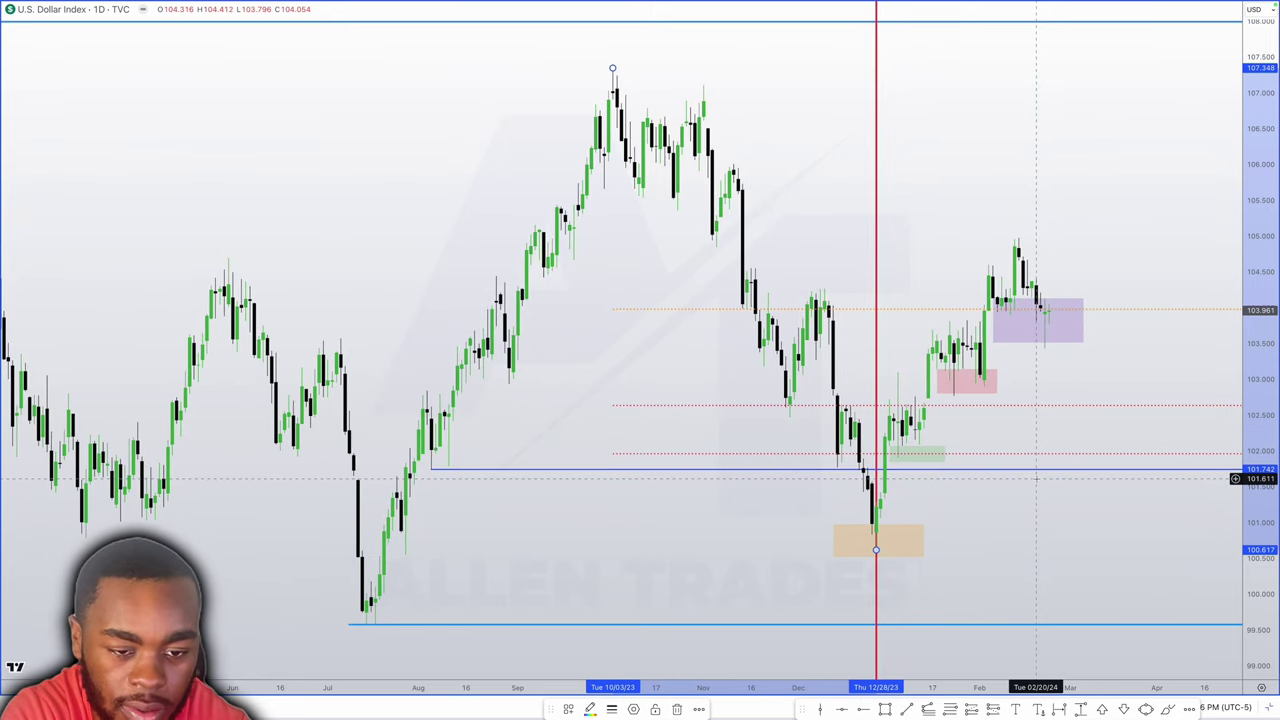
pyautogui.hscroll(1, 663, 407)
pyautogui.hscroll(-1, 667, 440)
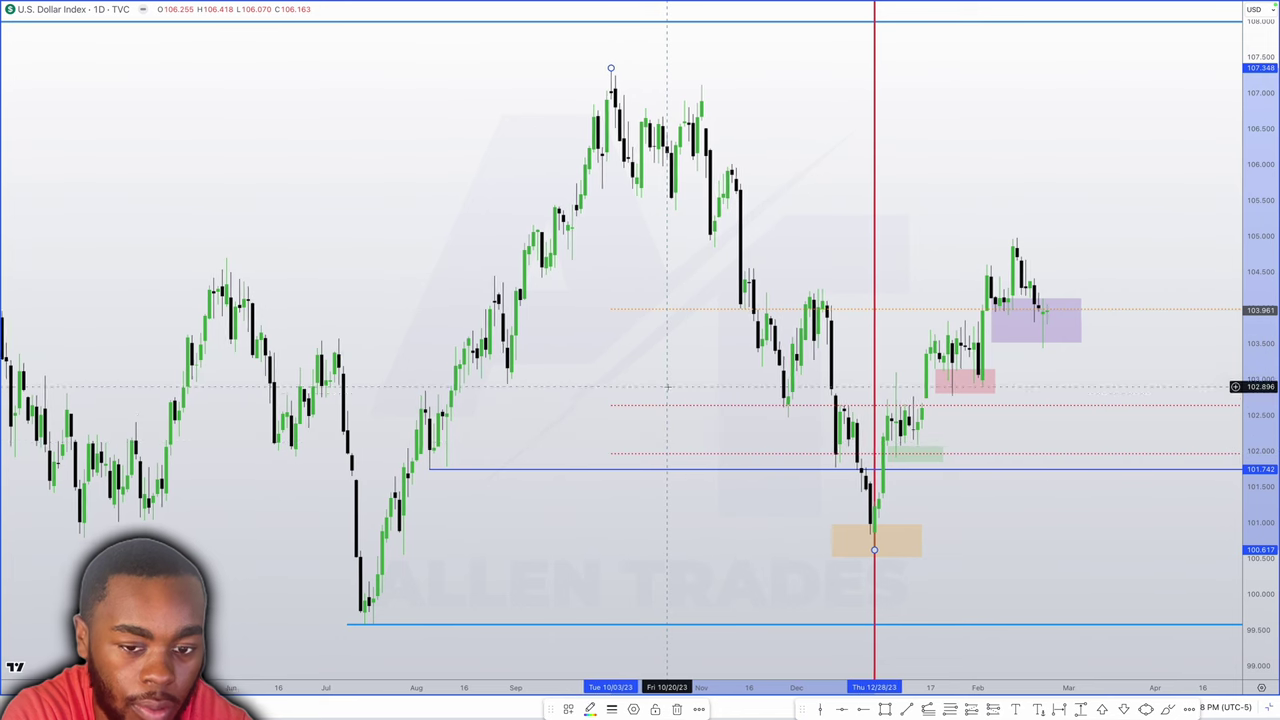
pyautogui.hscroll(1, 668, 408)
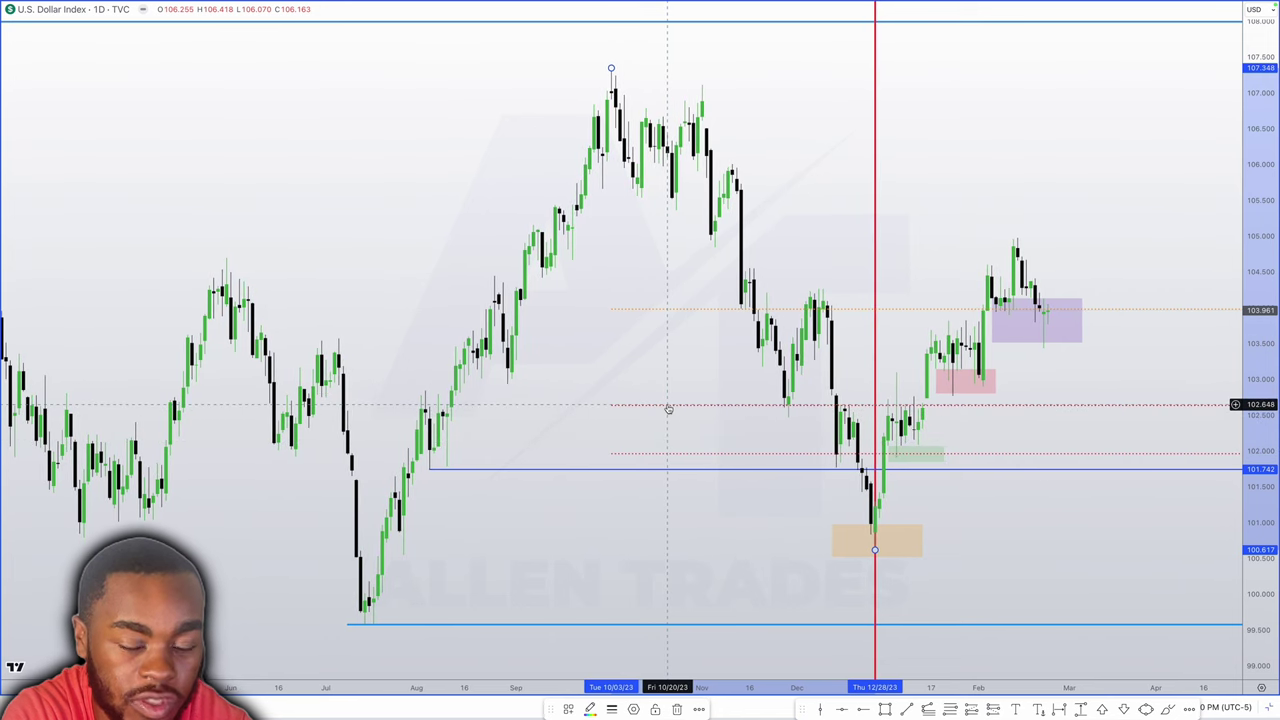
pyautogui.hscroll(1, 671, 412)
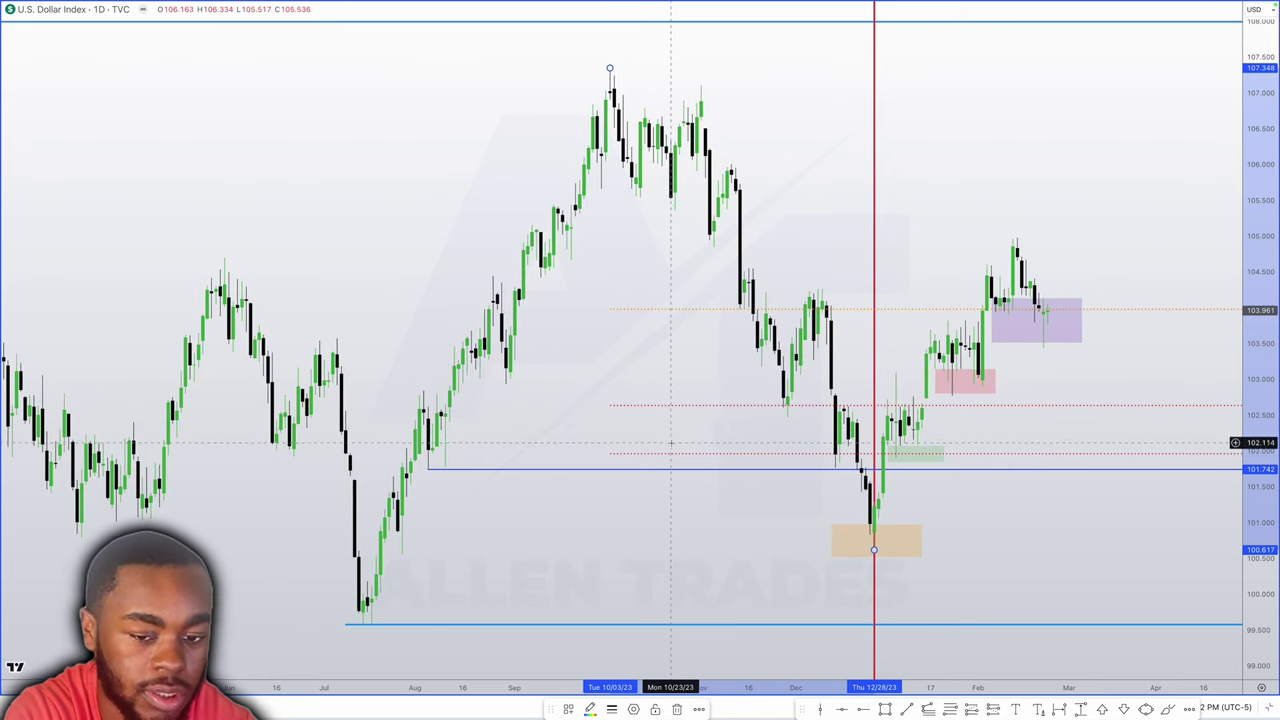
pyautogui.hscroll(-3, 668, 430)
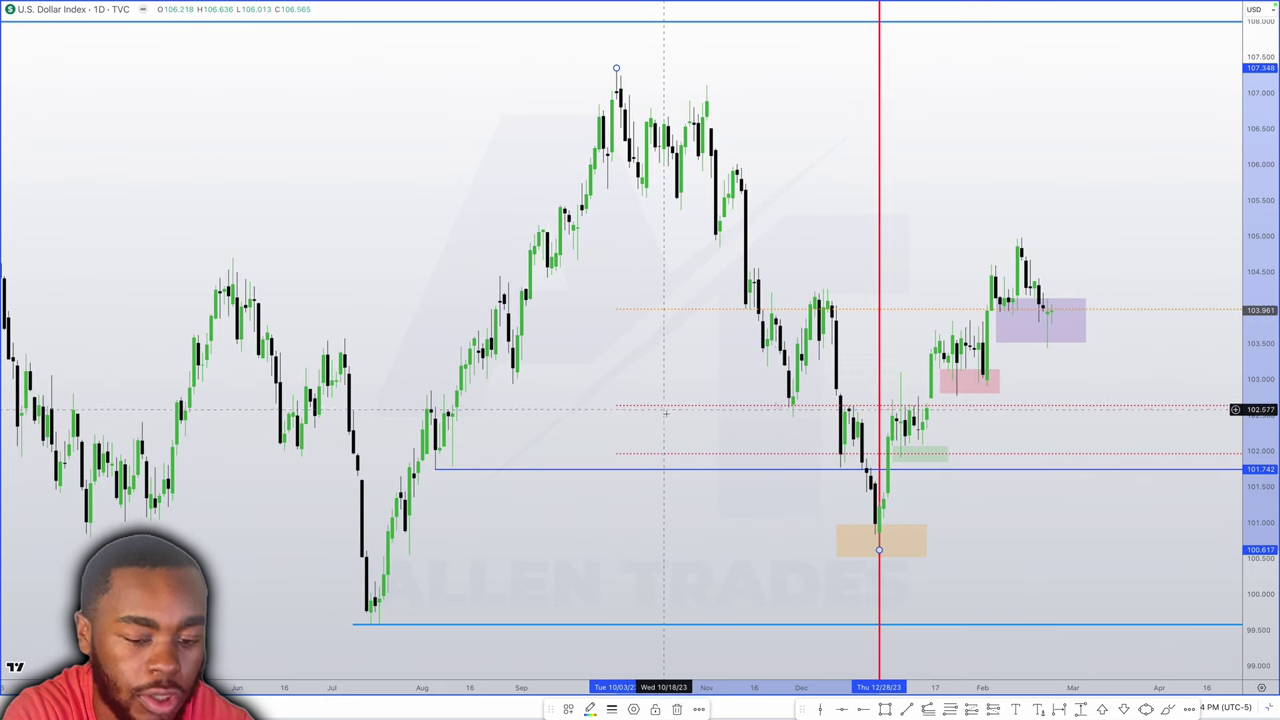
pyautogui.hscroll(-1, 600, 425)
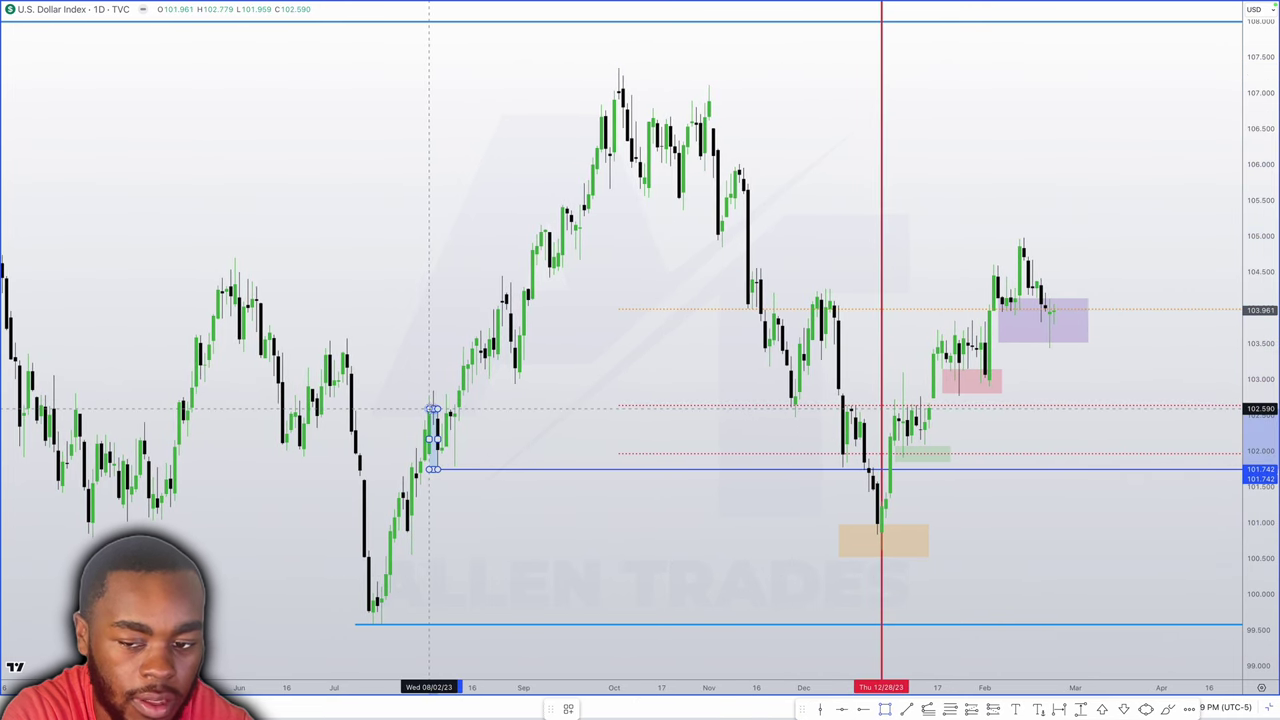
# Draw a blue rectangle over the August 3, 2023 range from 102.843 to 101.742 and extend it to April 25, 2024
pyautogui.click(435, 390)
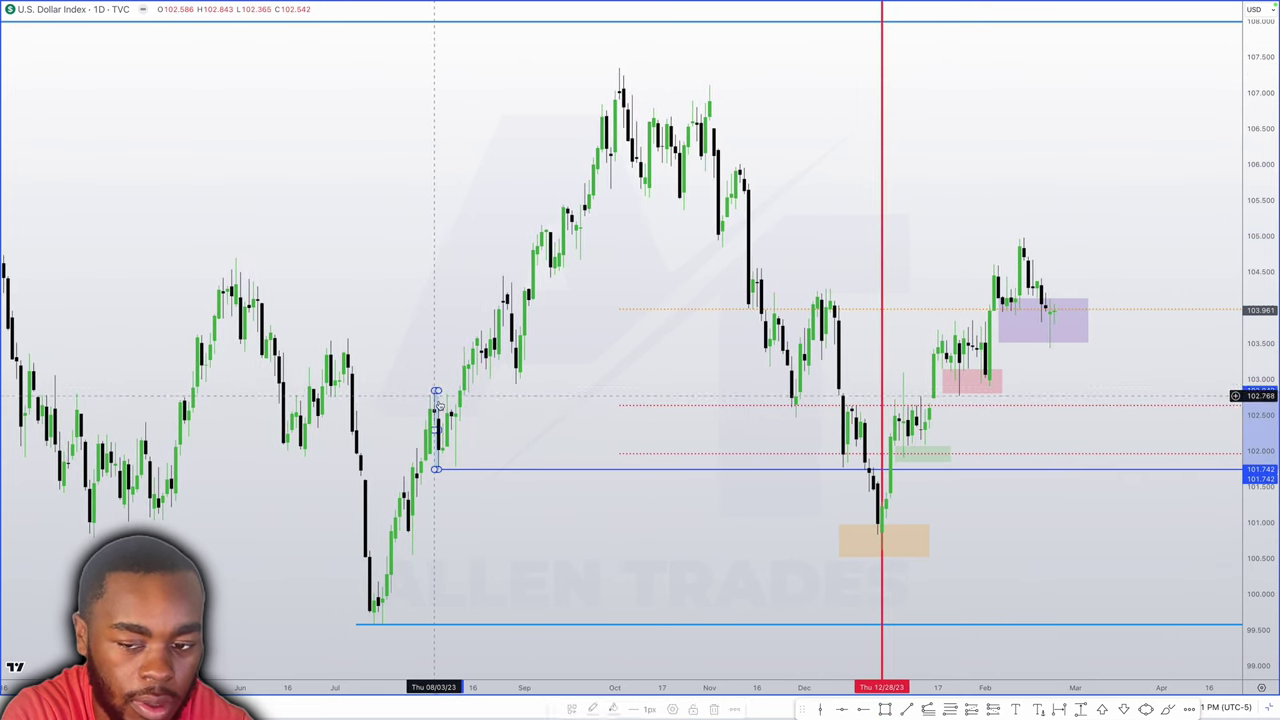
pyautogui.click(1239, 469)
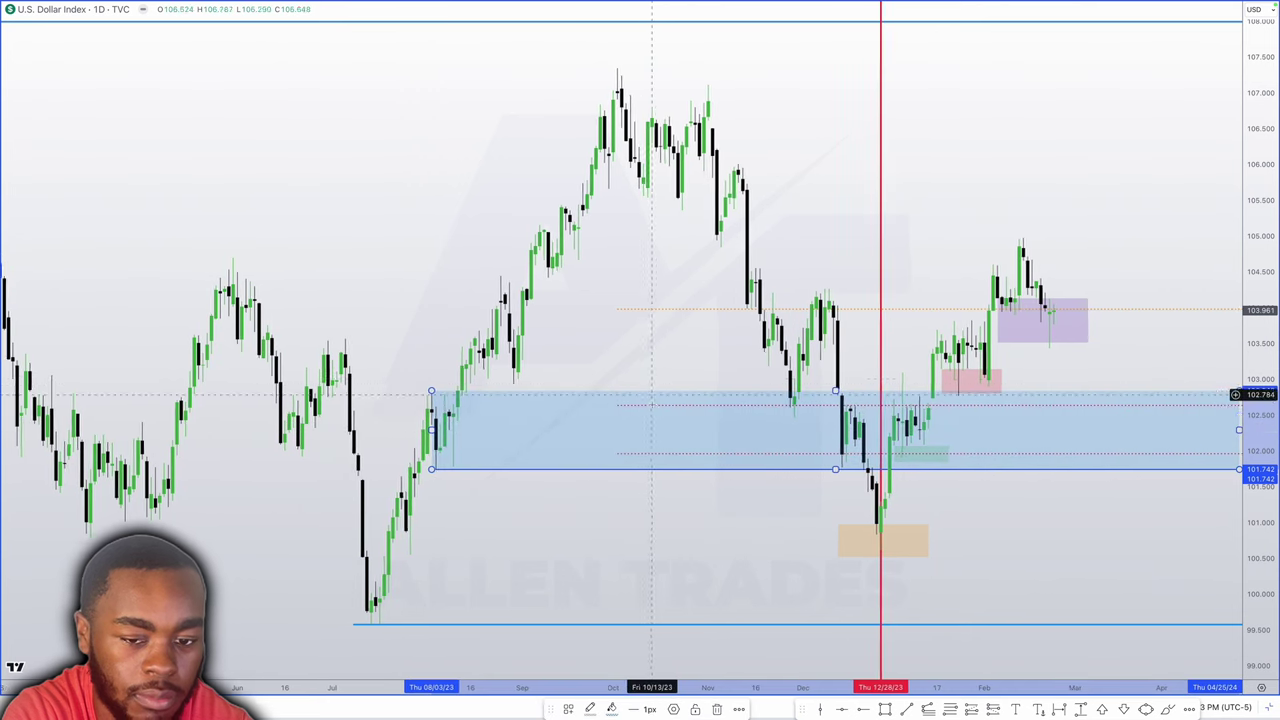
pyautogui.hscroll(1, 668, 451)
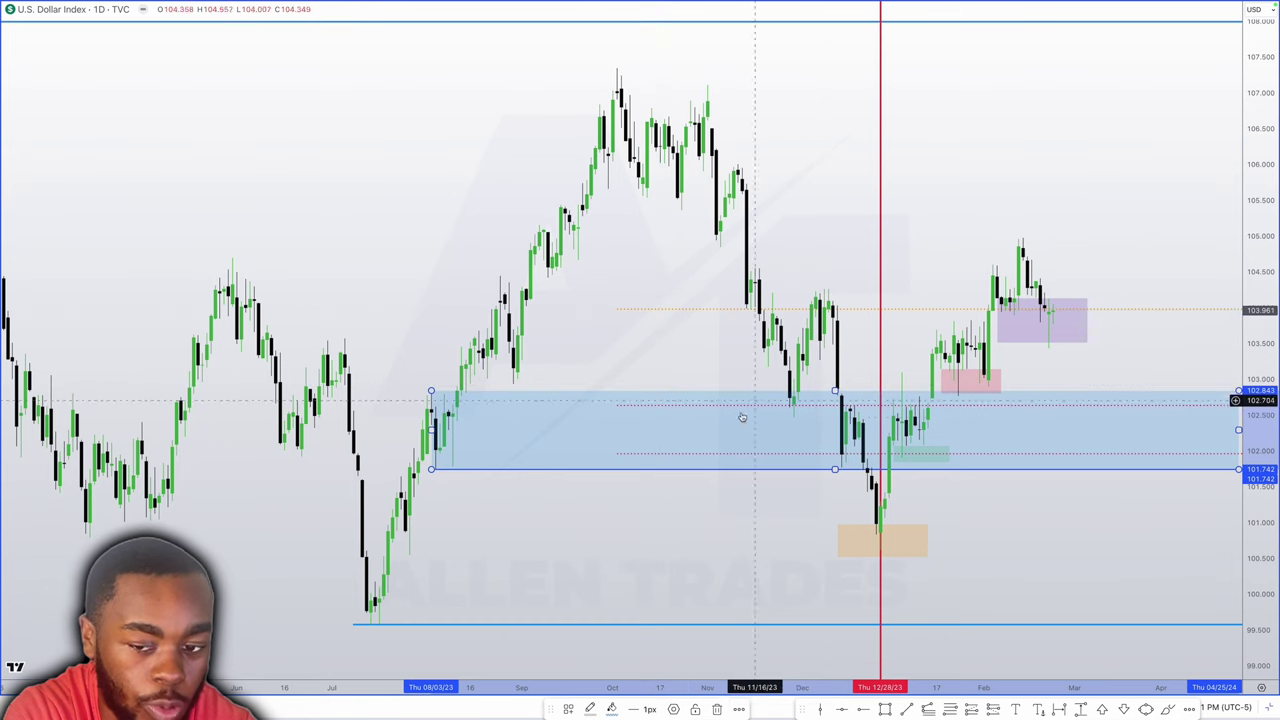
pyautogui.press('Escape')
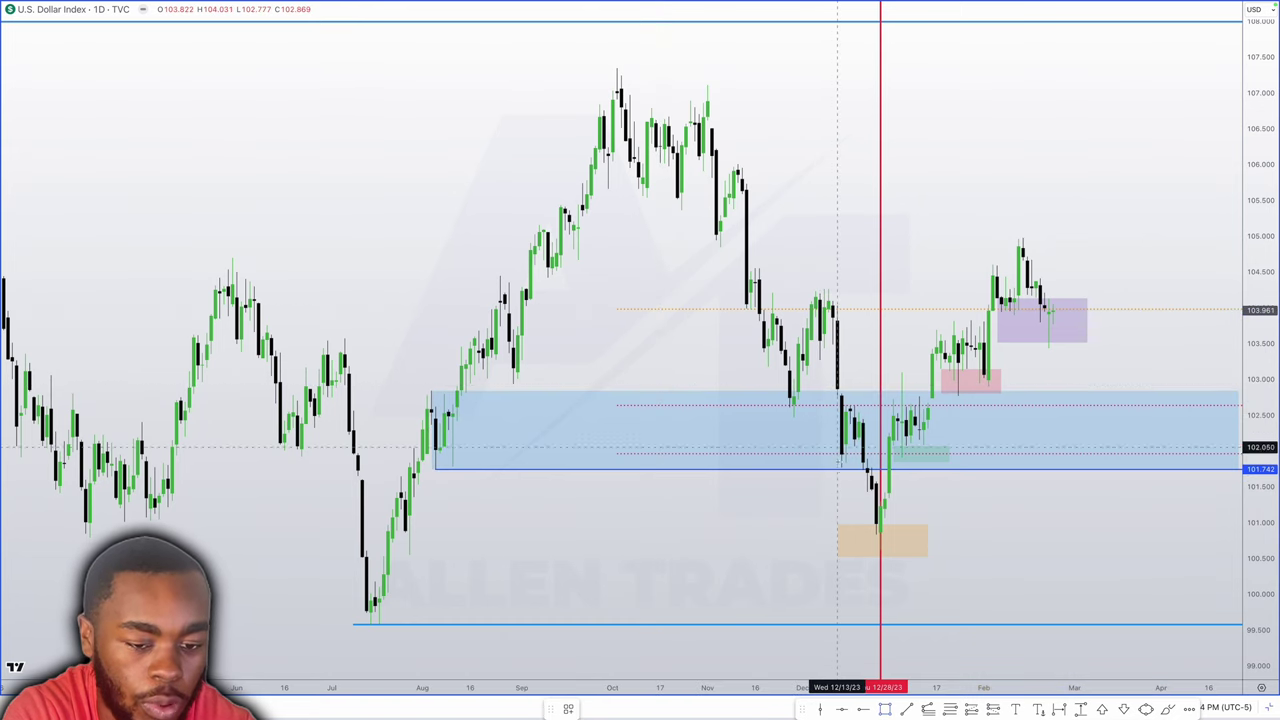
# Draw a blue rectangle over the mid-December drop from 104.033 to 101.770, extending it from December 12, 2023 to about mid-March 2024
pyautogui.click(840, 467)
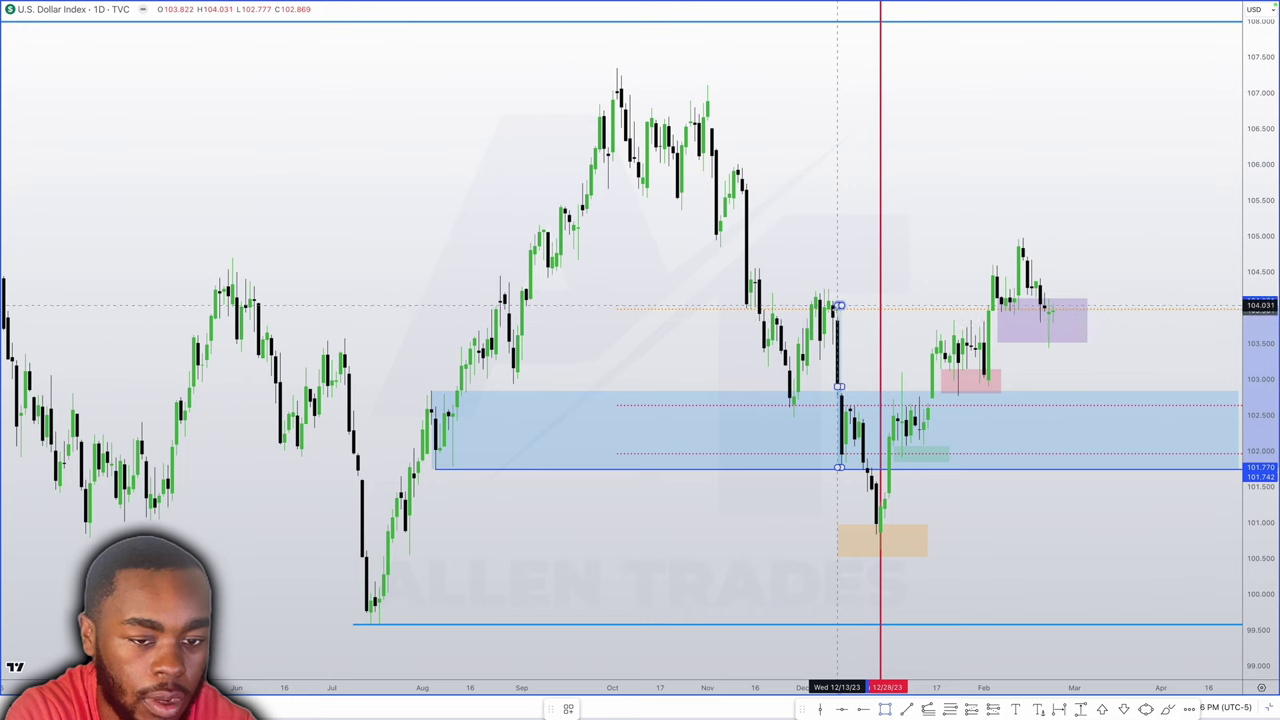
pyautogui.click(1113, 305)
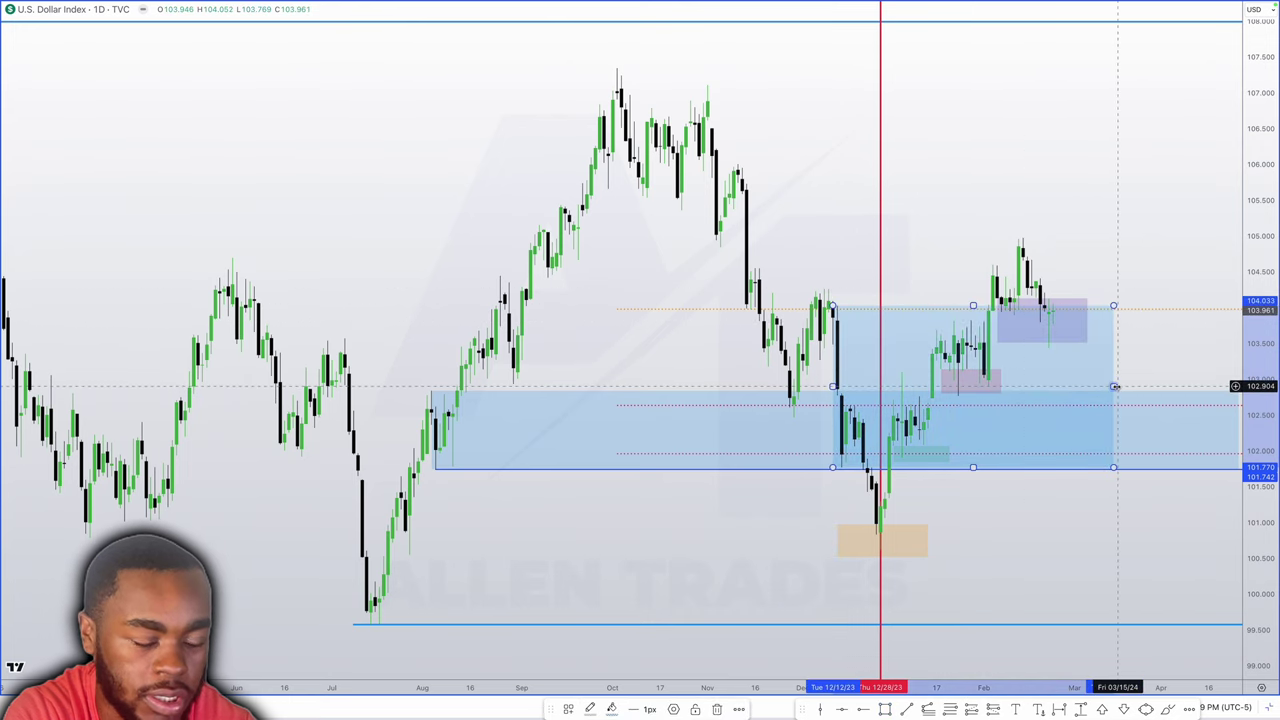
# Delete the blue rectangle drawn over the mid-December 2023 drop
pyautogui.press('Delete')
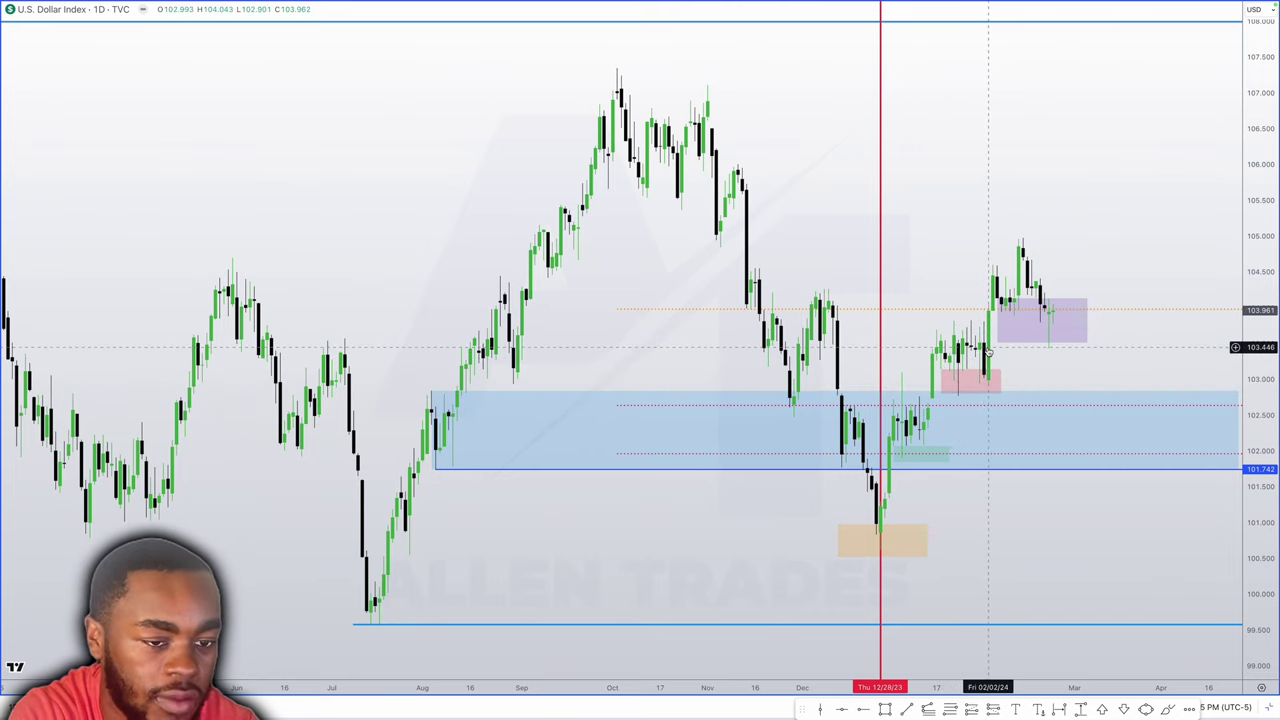
# Examine the daily price action from the December 28, 2023 low through the blue August range and up to the purple zone
pyautogui.moveTo(988, 348); pyautogui.dragTo(997, 349)
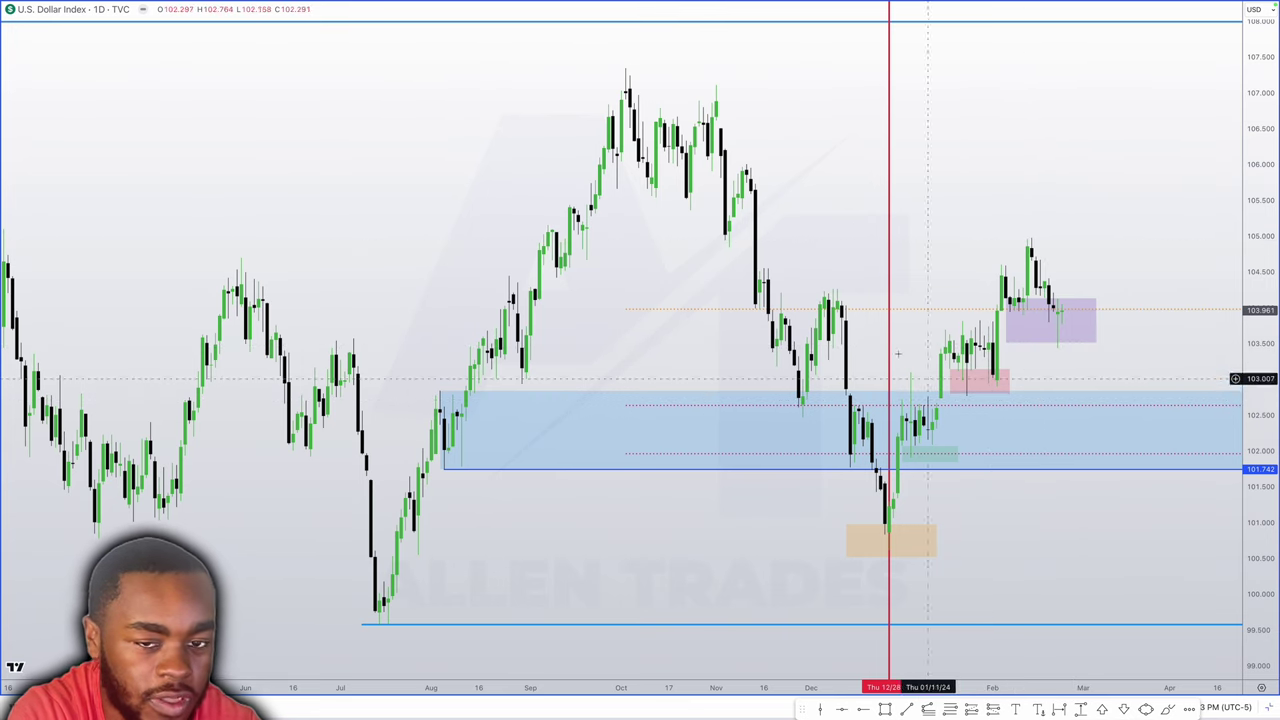
pyautogui.moveTo(829, 290); pyautogui.dragTo(825, 289)
pyautogui.click(887, 457)
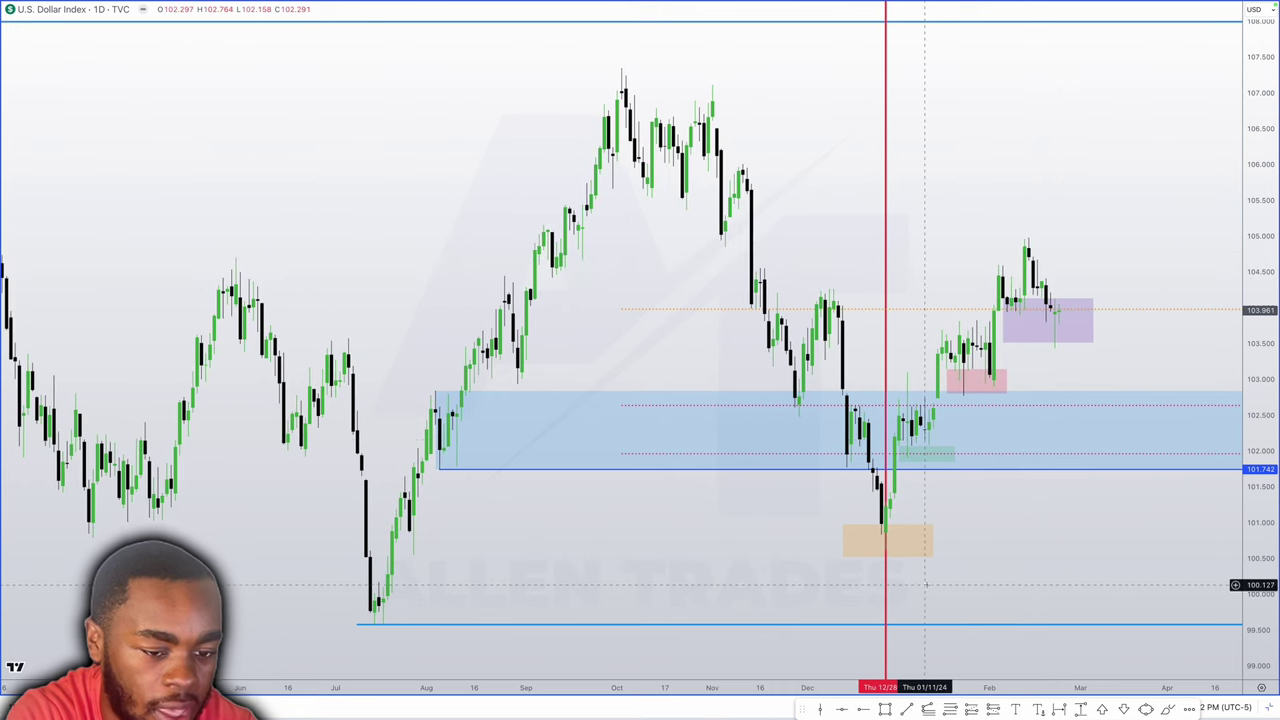
pyautogui.click(884, 469)
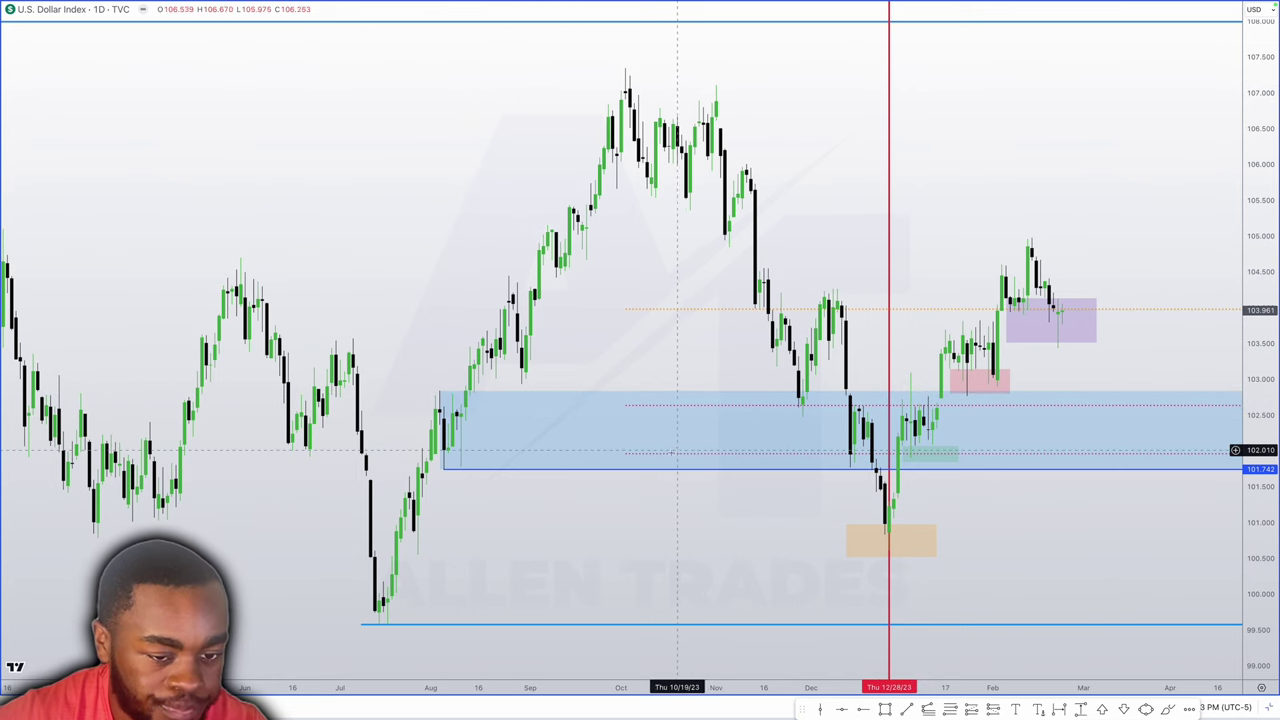
pyautogui.hscroll(-2, 1050, 455)
pyautogui.scroll(2, 1050, 450)
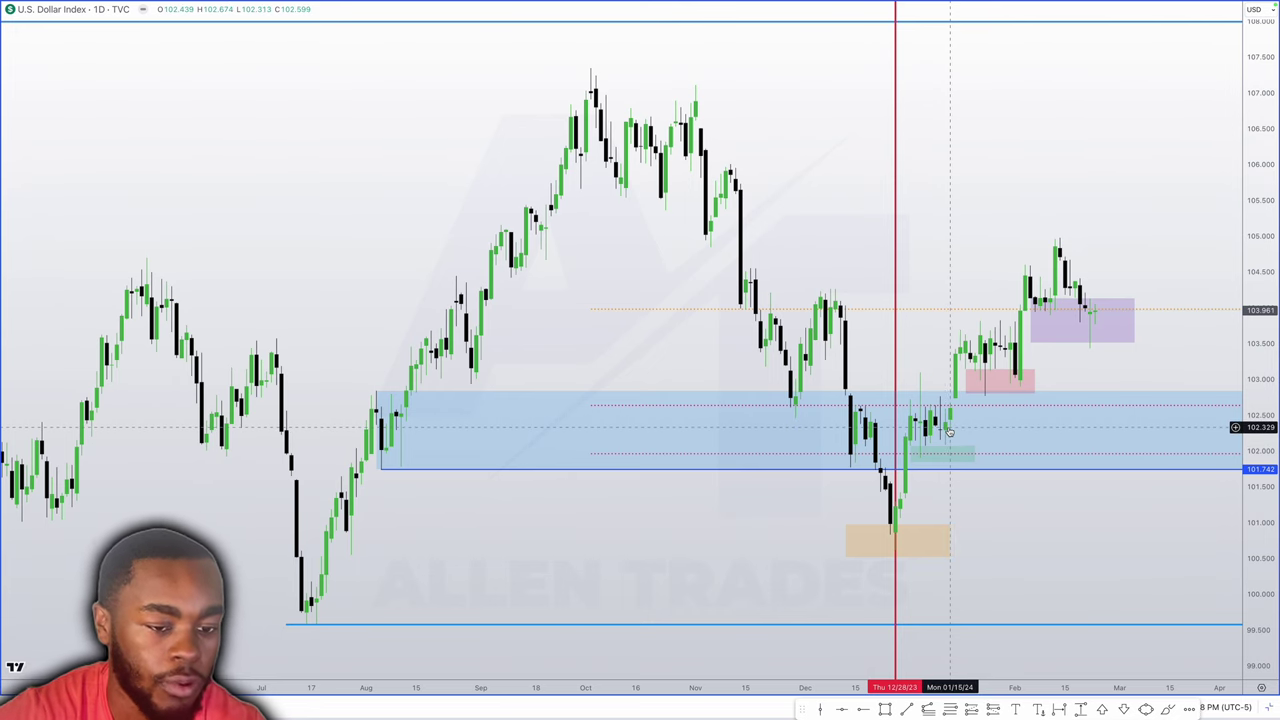
pyautogui.hscroll(1, 500, 433)
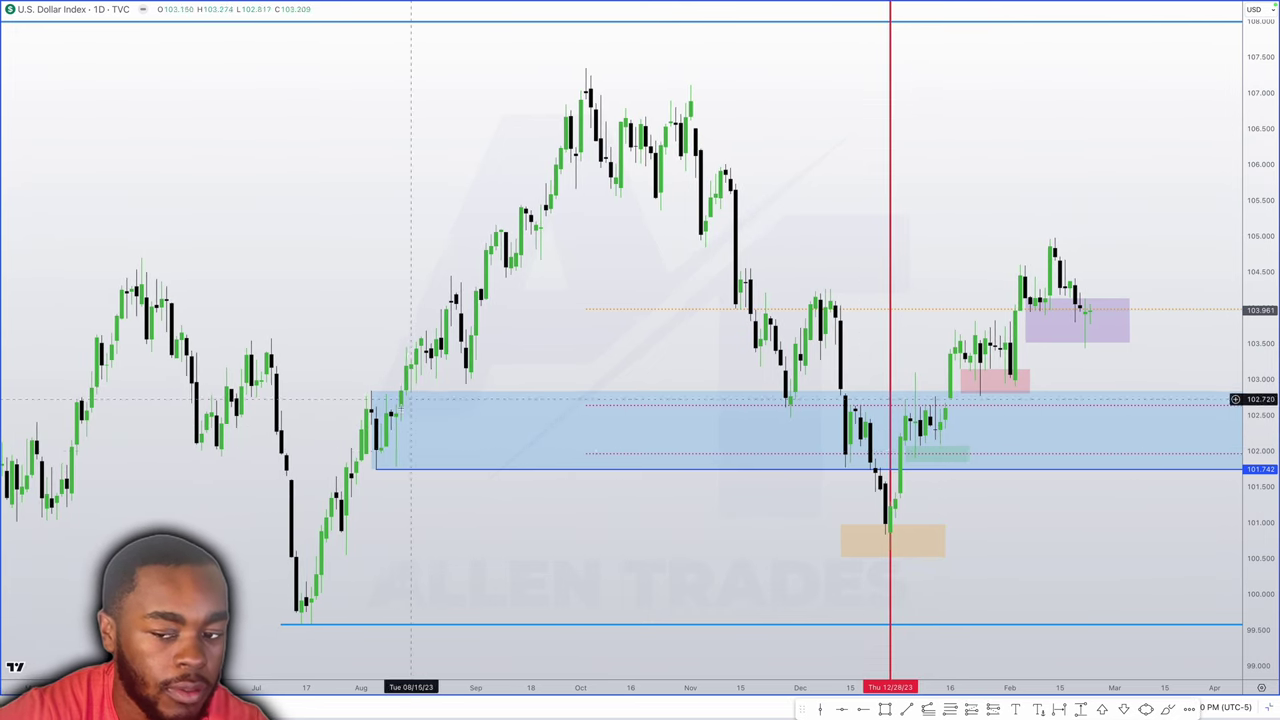
pyautogui.scroll(-2, 962, 370)
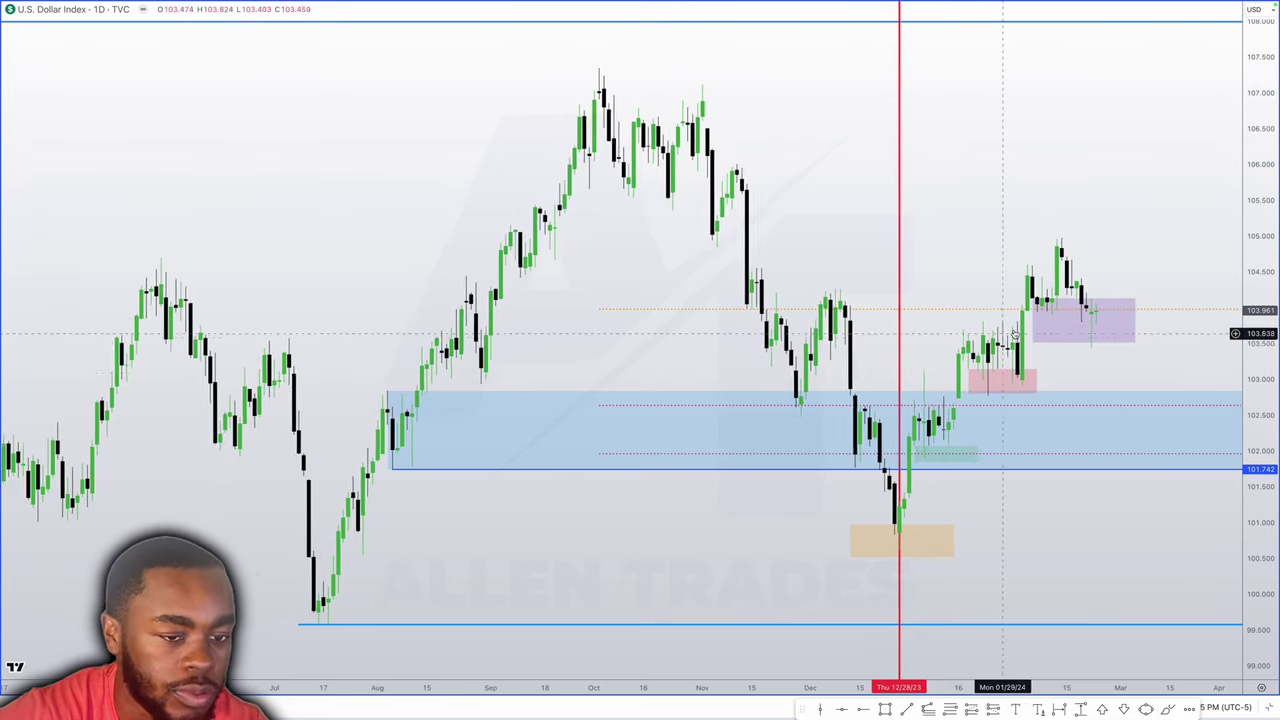
pyautogui.scroll(-3, 1024, 314)
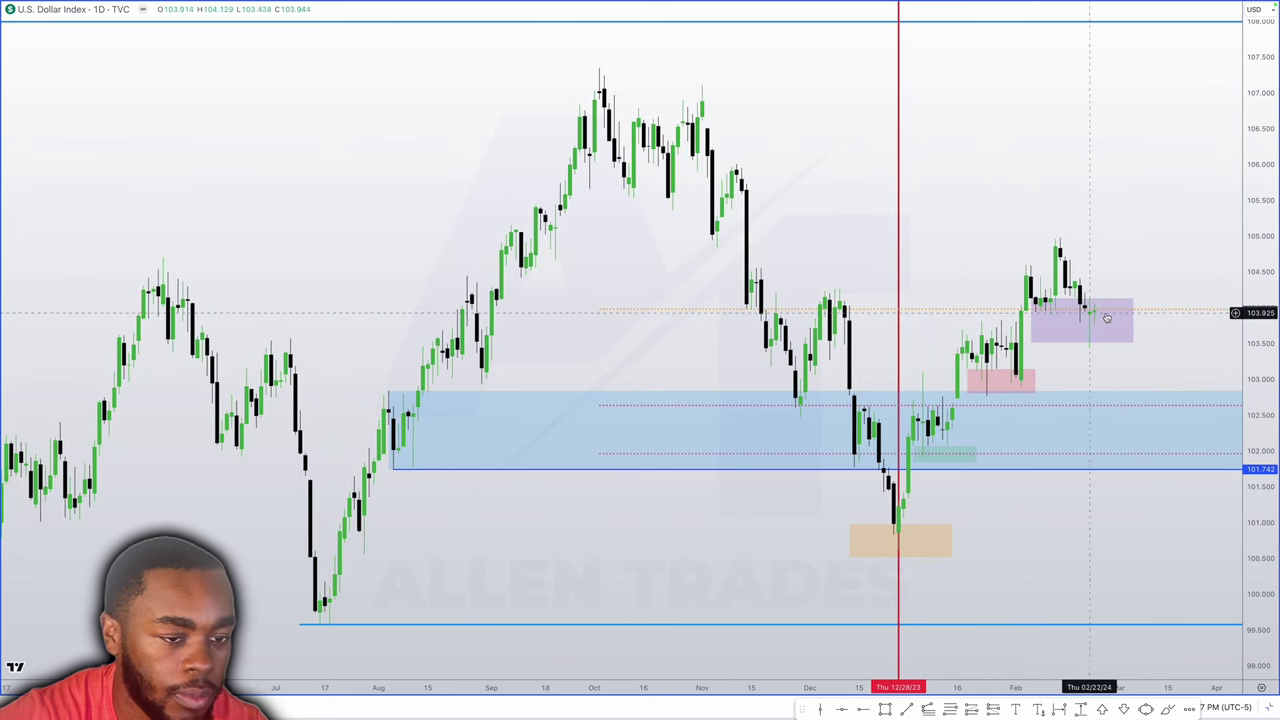
pyautogui.scroll(-3, 1100, 340)
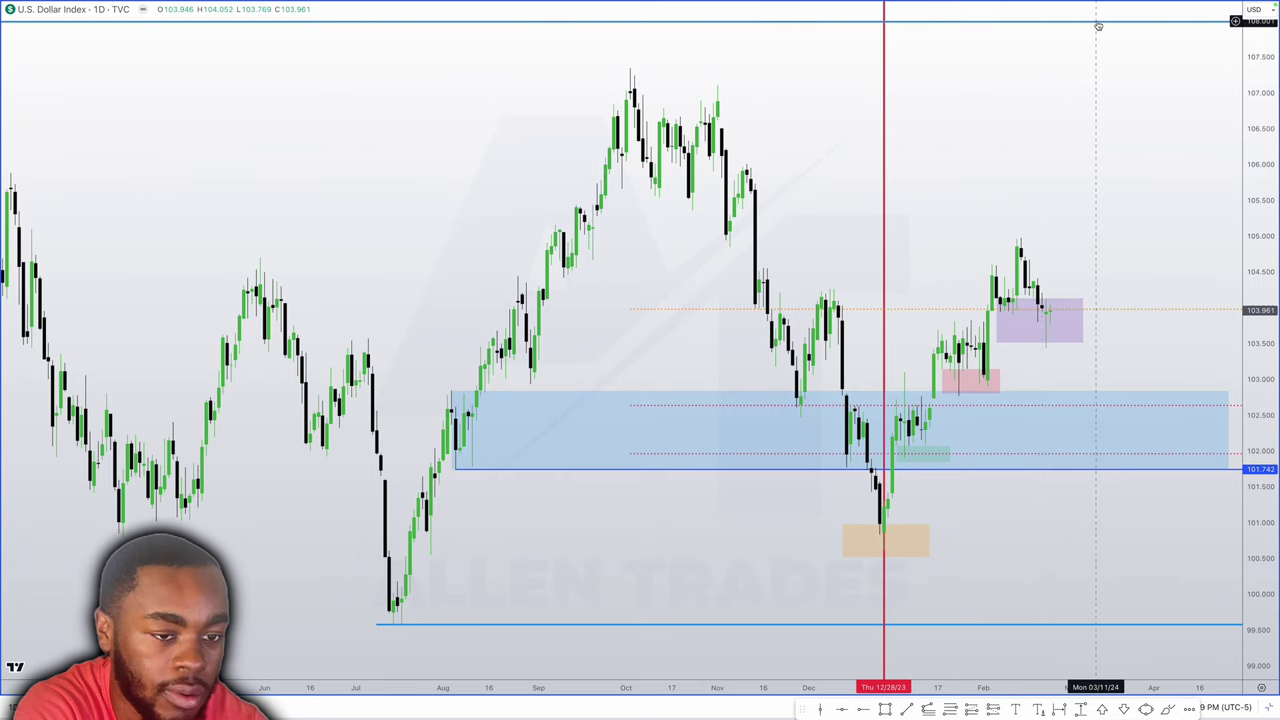
pyautogui.hscroll(-2, 1045, 200)
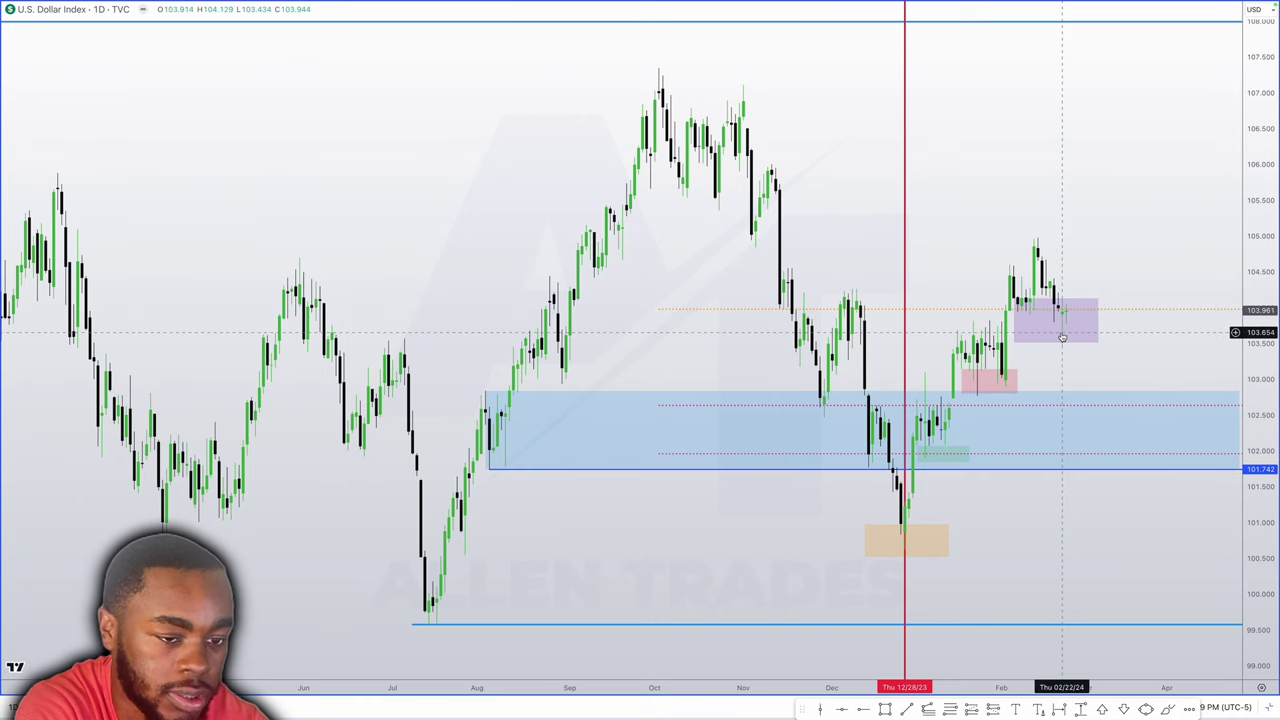
# Examine the marked zones and retracement levels against the wider price swings between the 108.000 line and the July 2023 low
pyautogui.scroll(-3, 1062, 336)
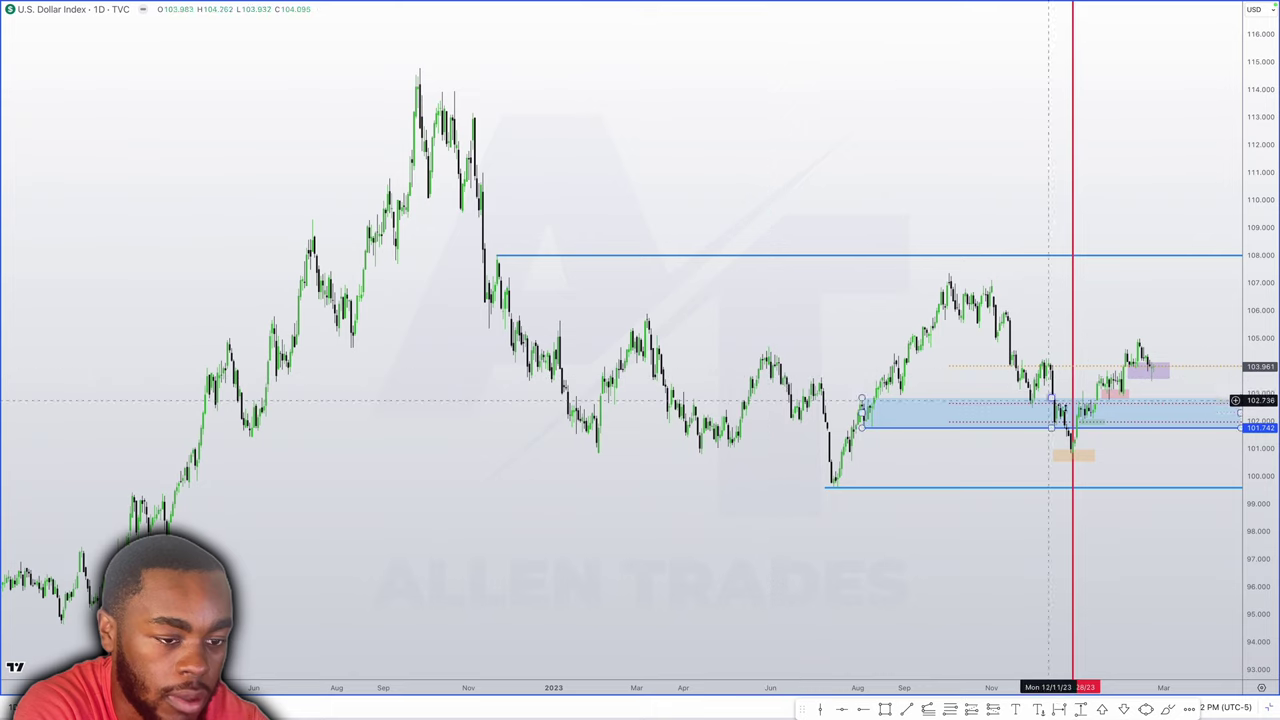
pyautogui.scroll(3, 1090, 390)
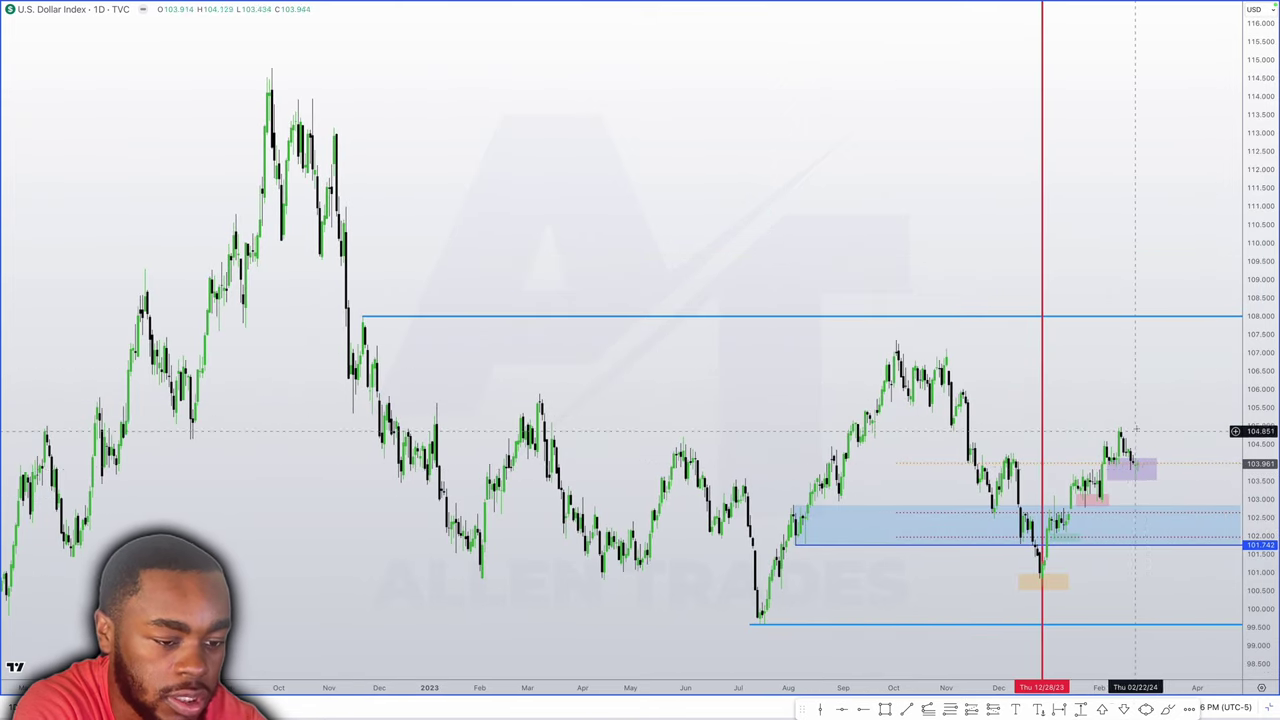
pyautogui.hscroll(3, 1132, 428)
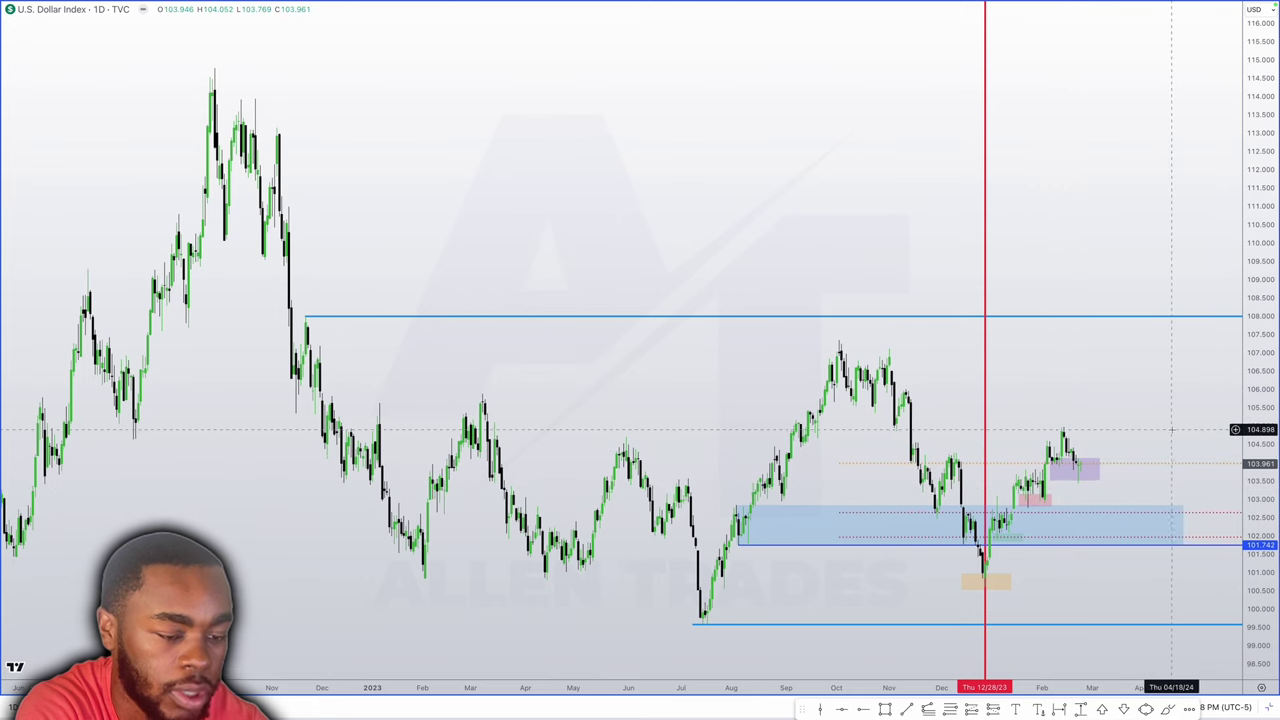
pyautogui.scroll(-2, 1170, 430)
pyautogui.scroll(4, 1160, 435)
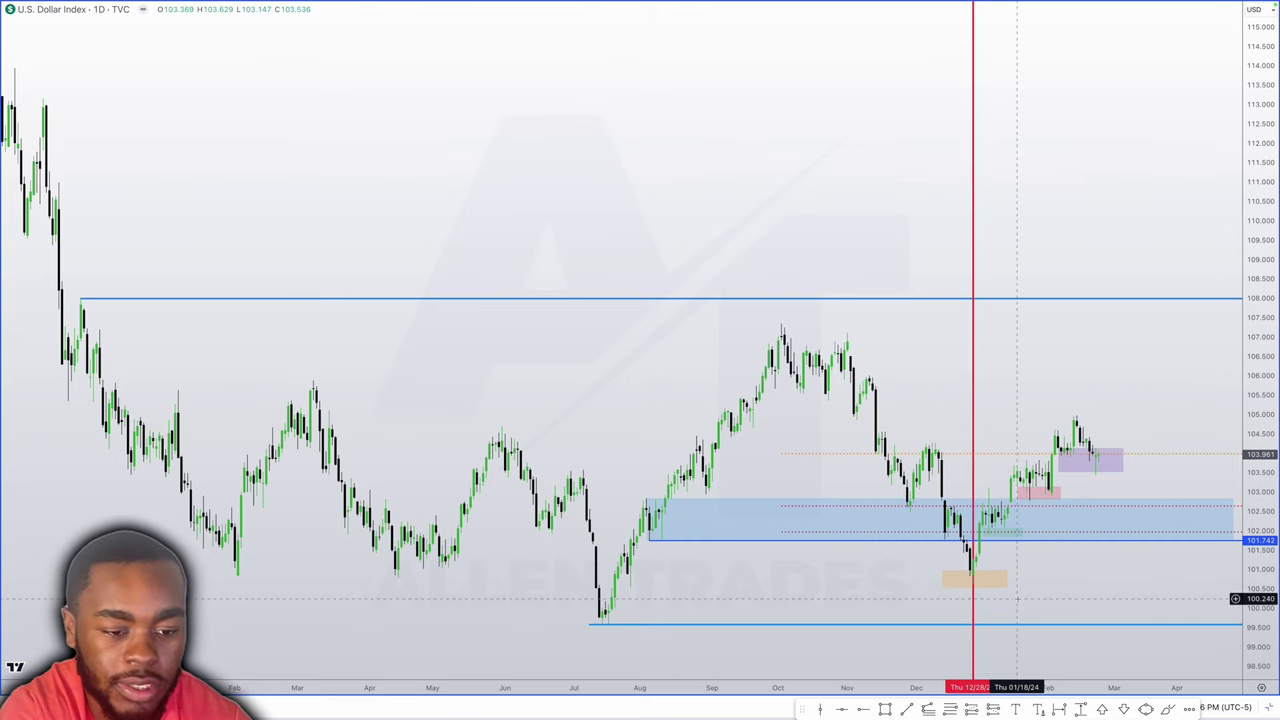
pyautogui.scroll(3, 1018, 598)
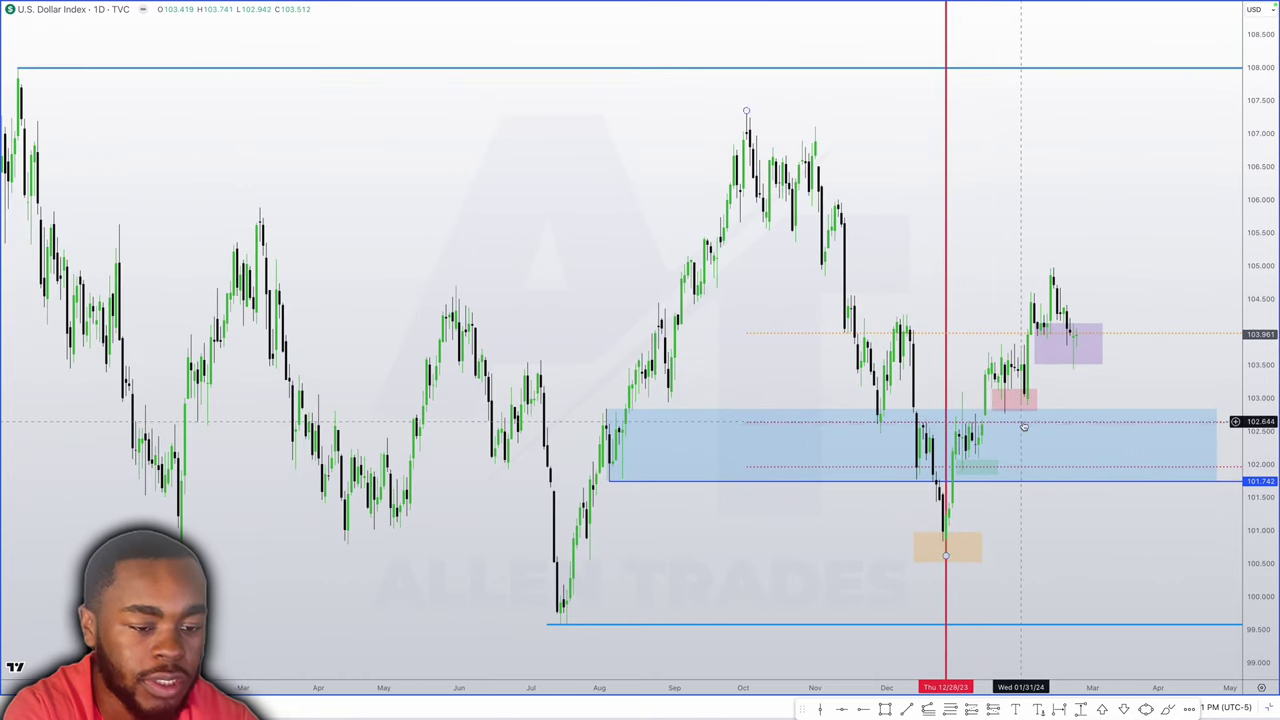
pyautogui.scroll(1, 1012, 426)
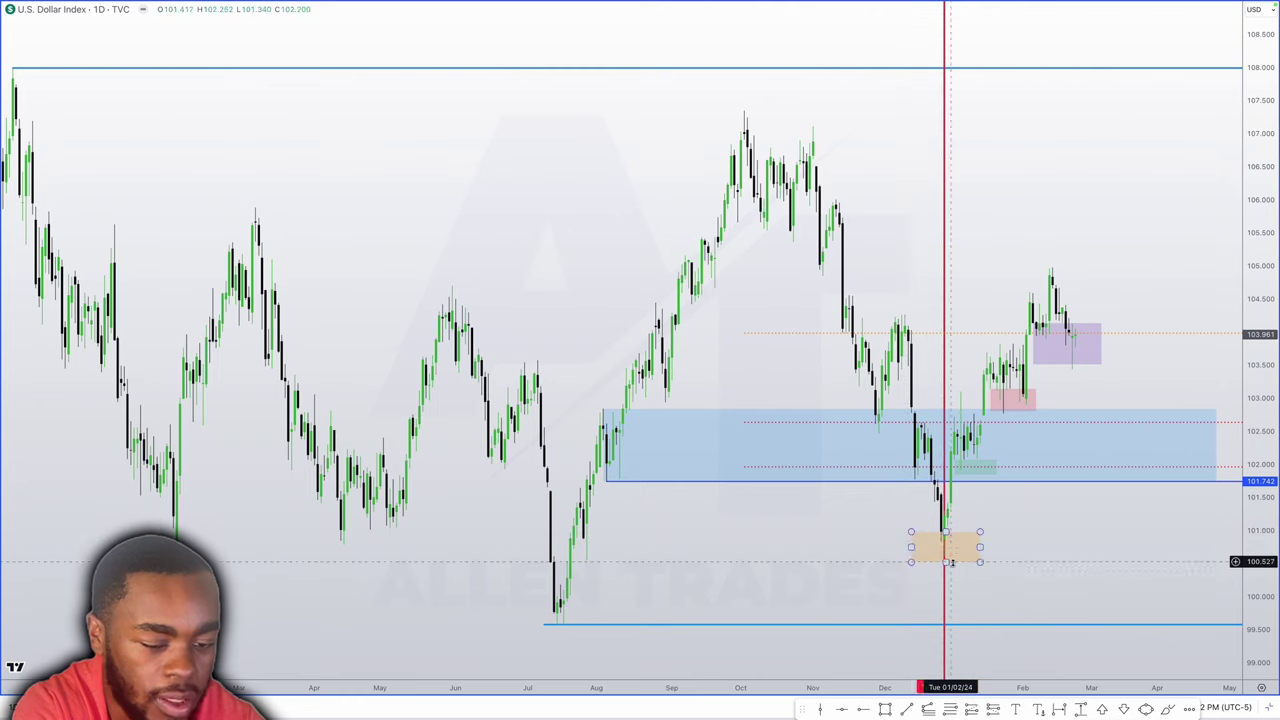
pyautogui.click(943, 550)
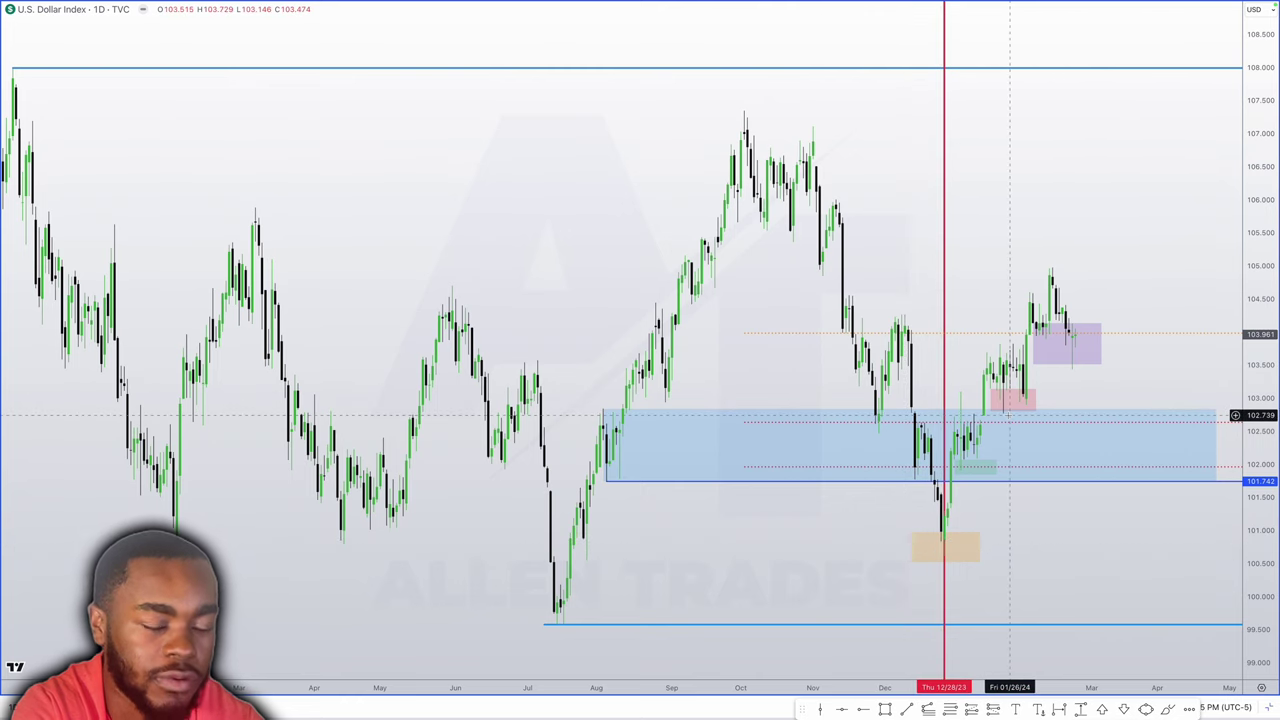